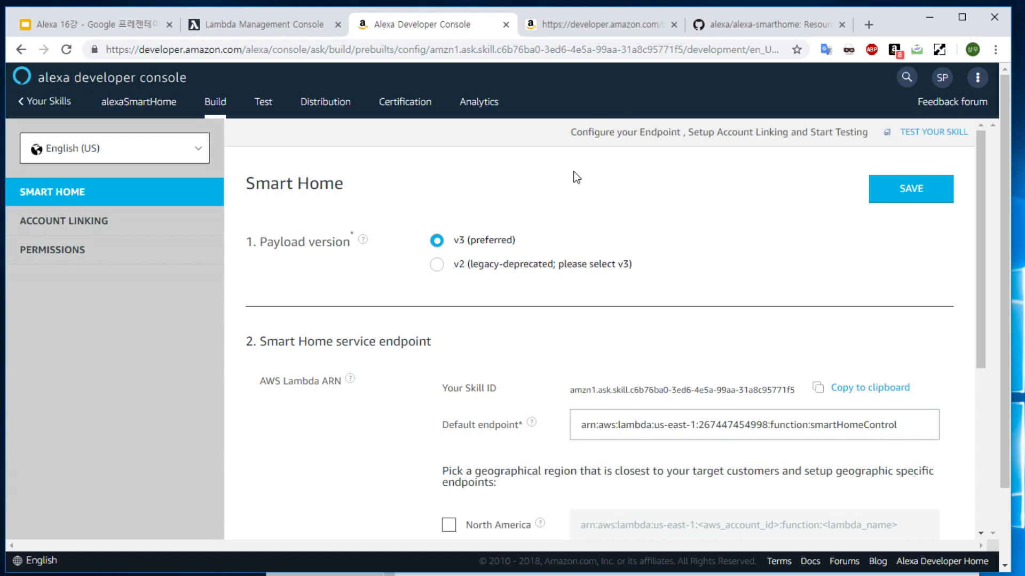
Step: Switch to the Lambda console and display the smartHomeControl function's code section
click(270, 37)
scroll(424, 288, down, 3)
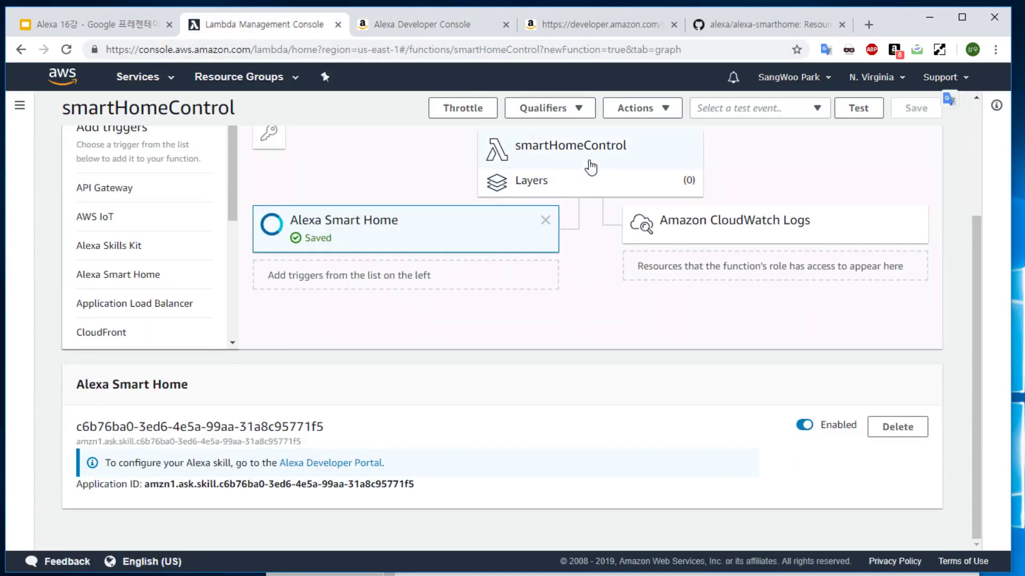
click(593, 163)
scroll(363, 395, down, 4)
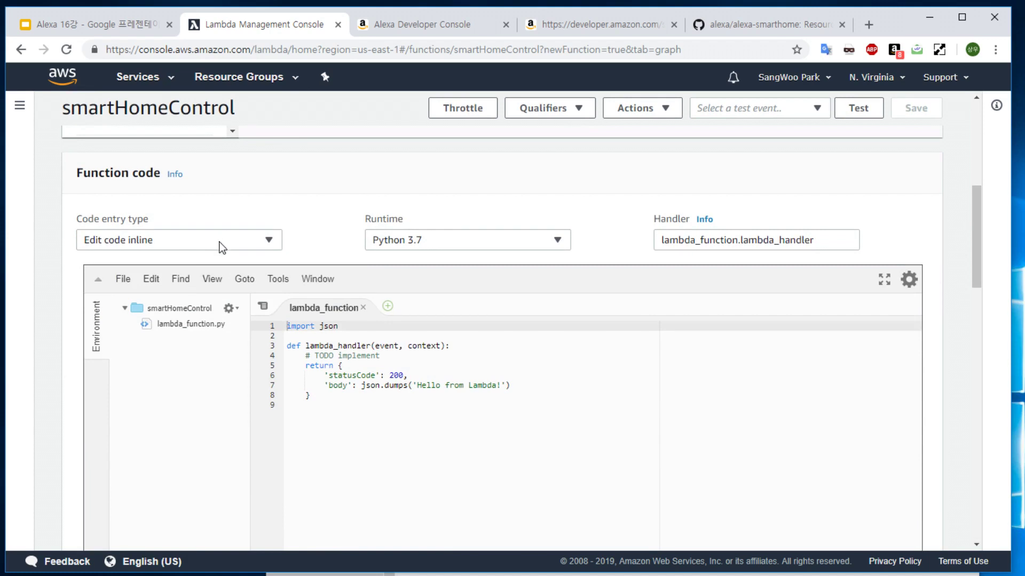
Step: Set the code entry type to Upload a .zip file, upload python (2).zip from the sample_lambda folder and save the function
click(456, 268)
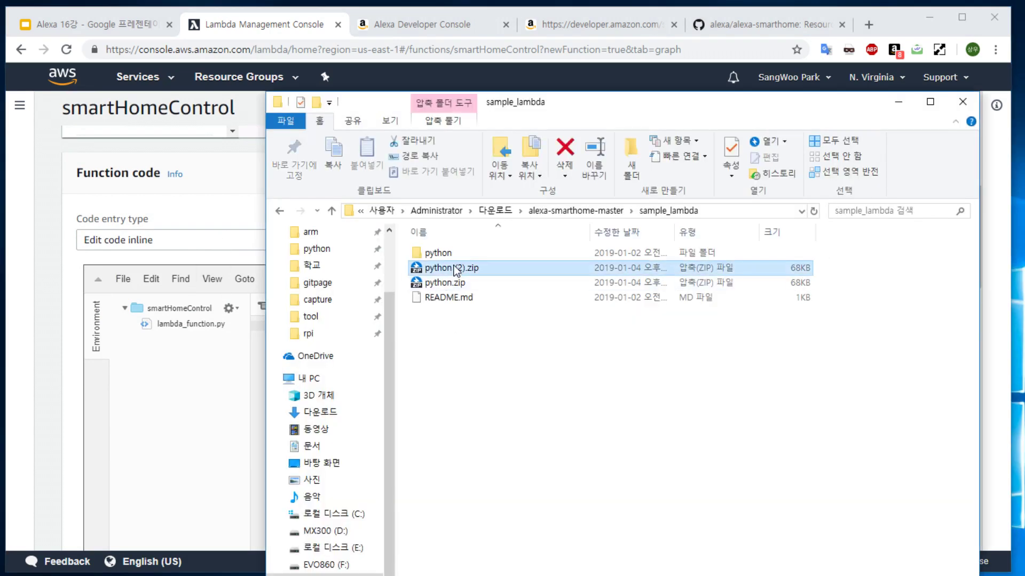
click(230, 221)
click(124, 281)
click(124, 282)
click(156, 243)
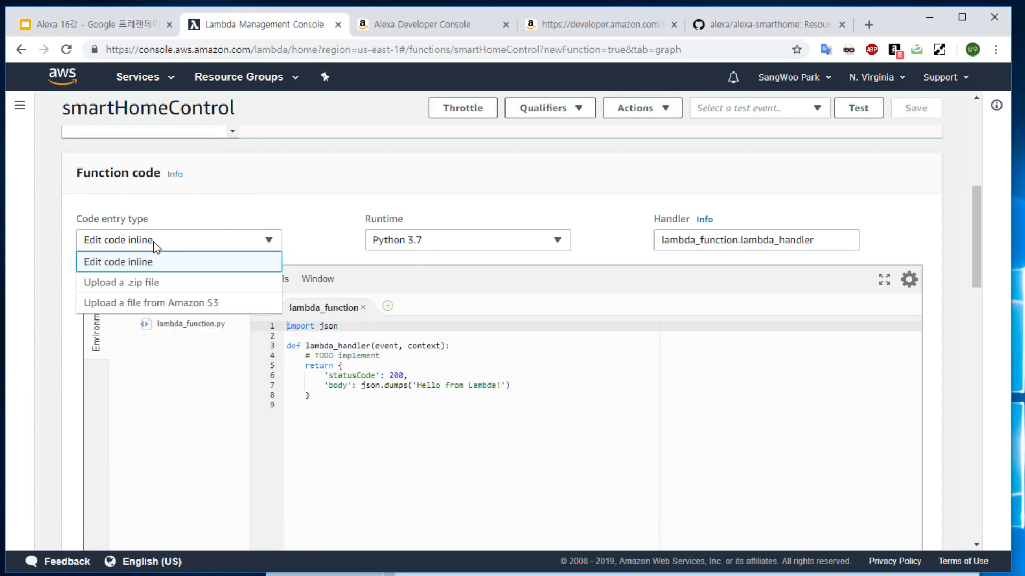
click(165, 292)
click(115, 295)
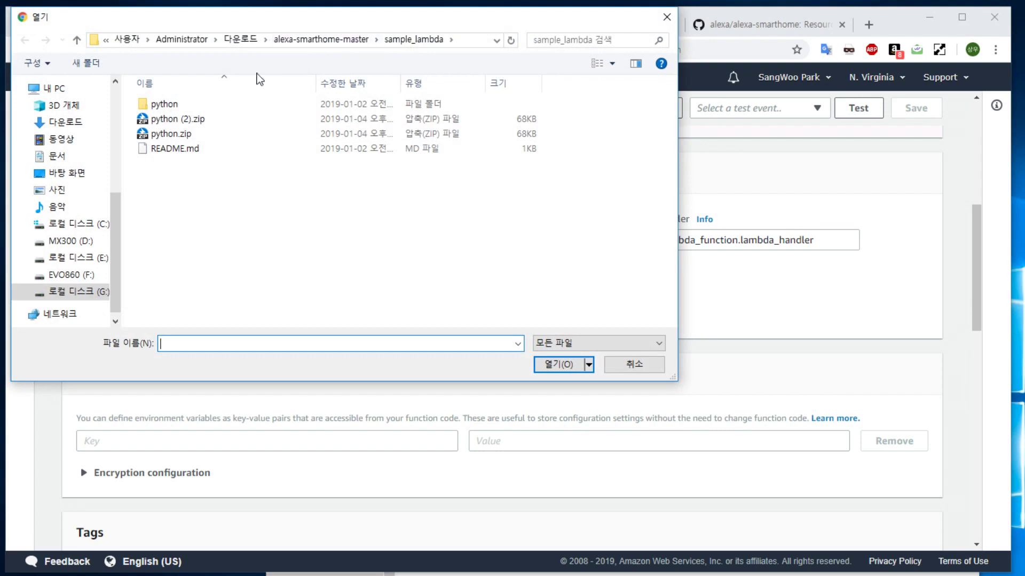
click(169, 122)
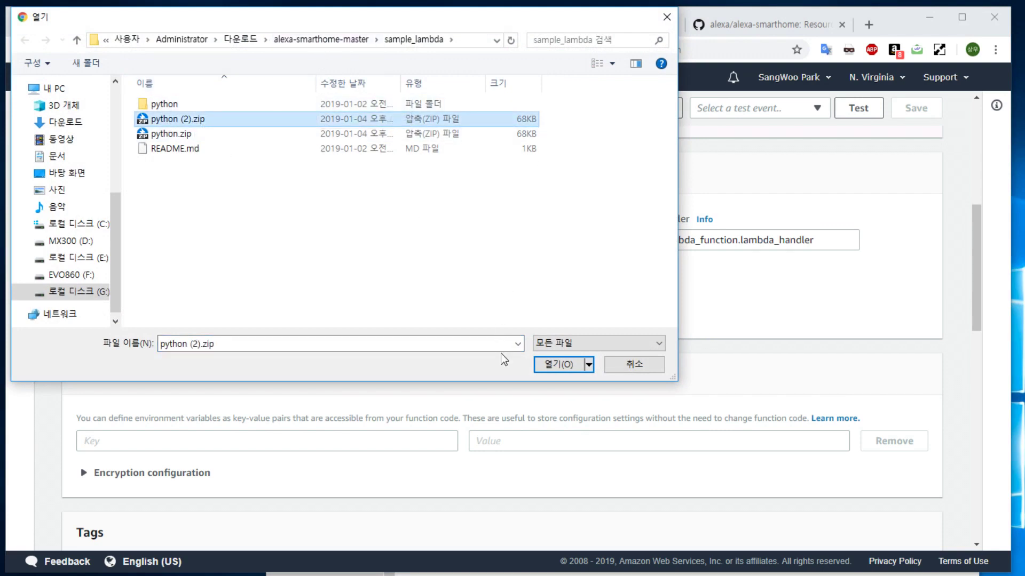
click(539, 367)
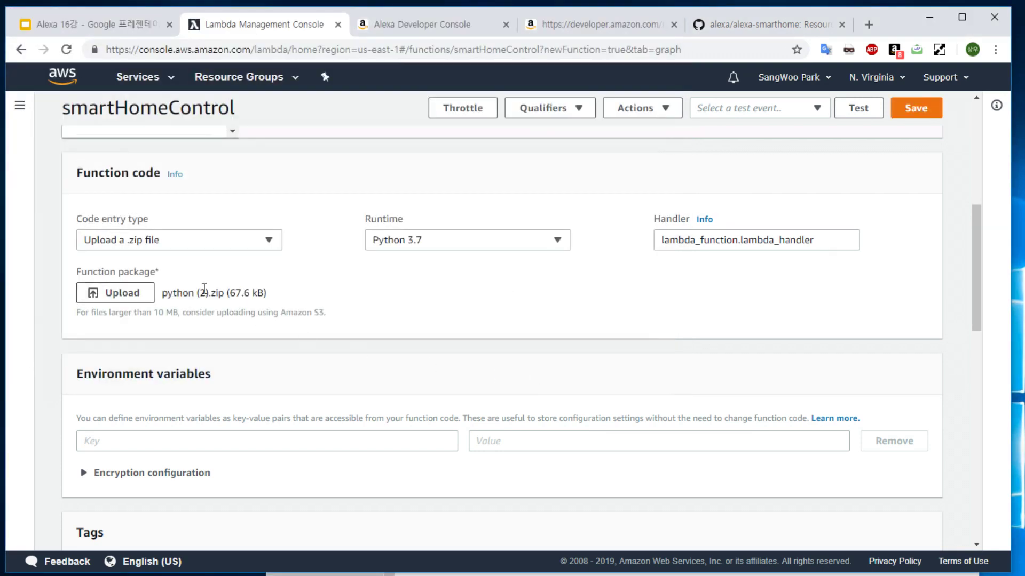
click(912, 111)
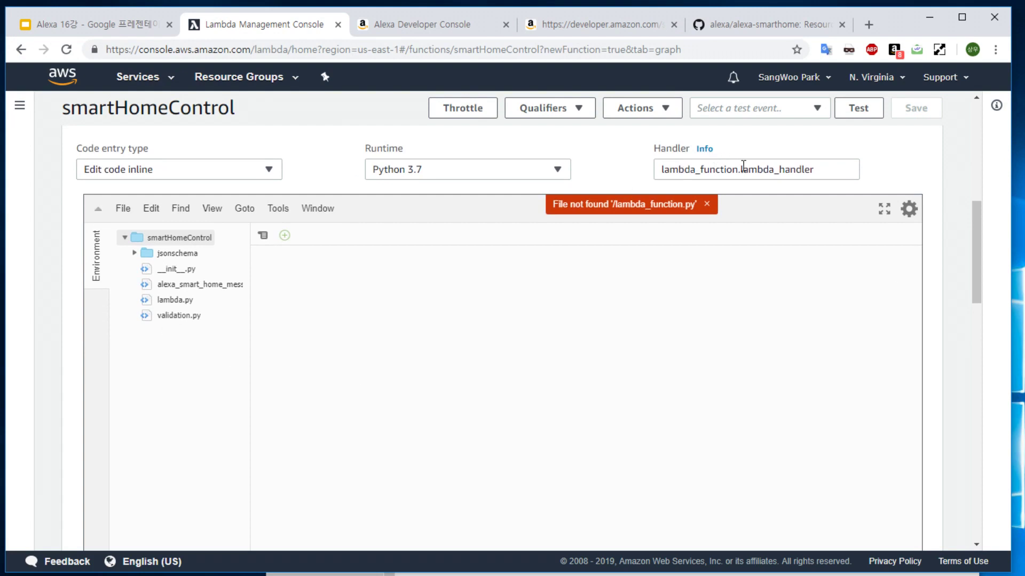
Step: Open lambda.py in the code editor, and set the function's handler to lambda.lambda_handler and save it
double_click(179, 300)
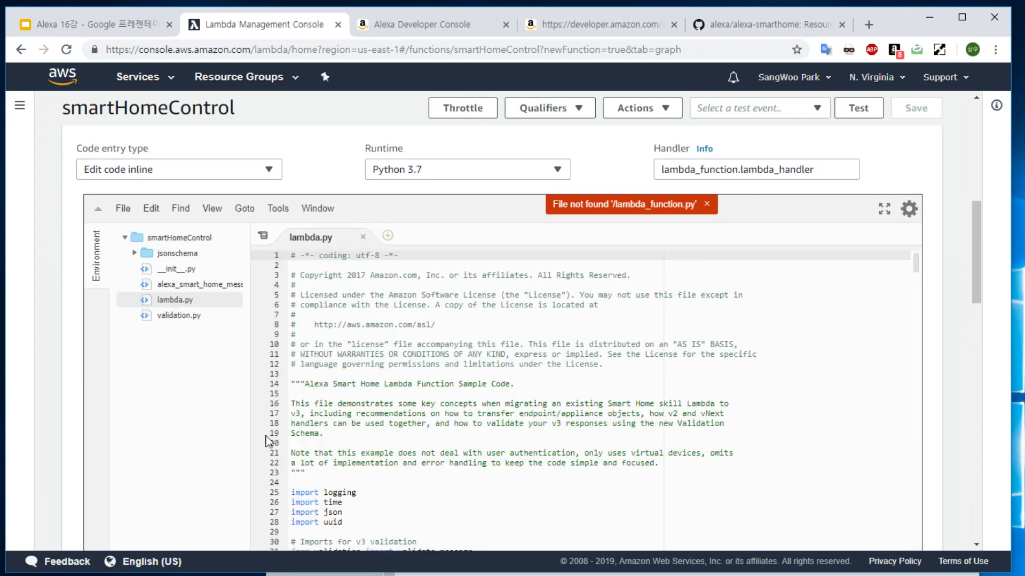
scroll(464, 436, down, 5)
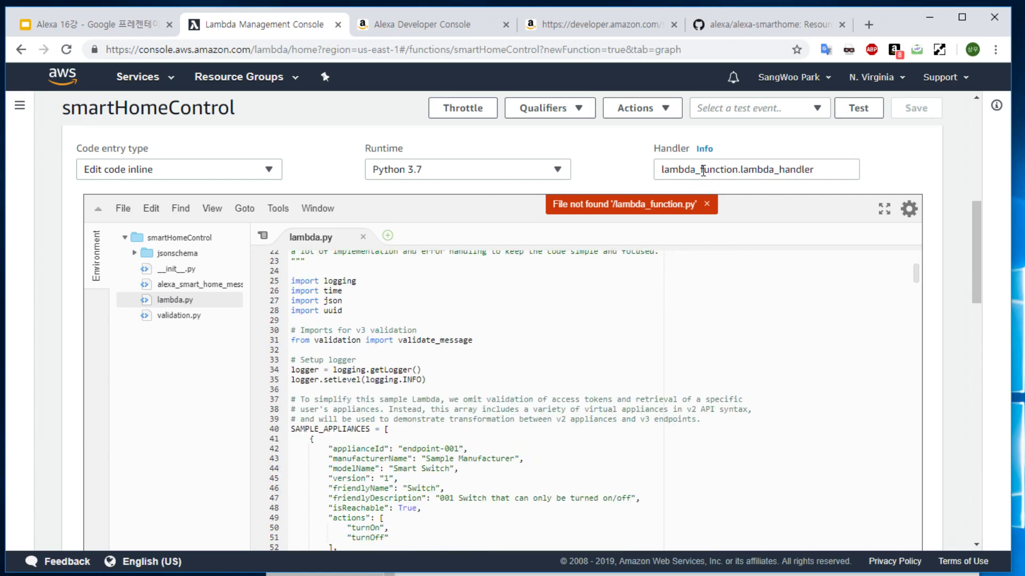
click(729, 169)
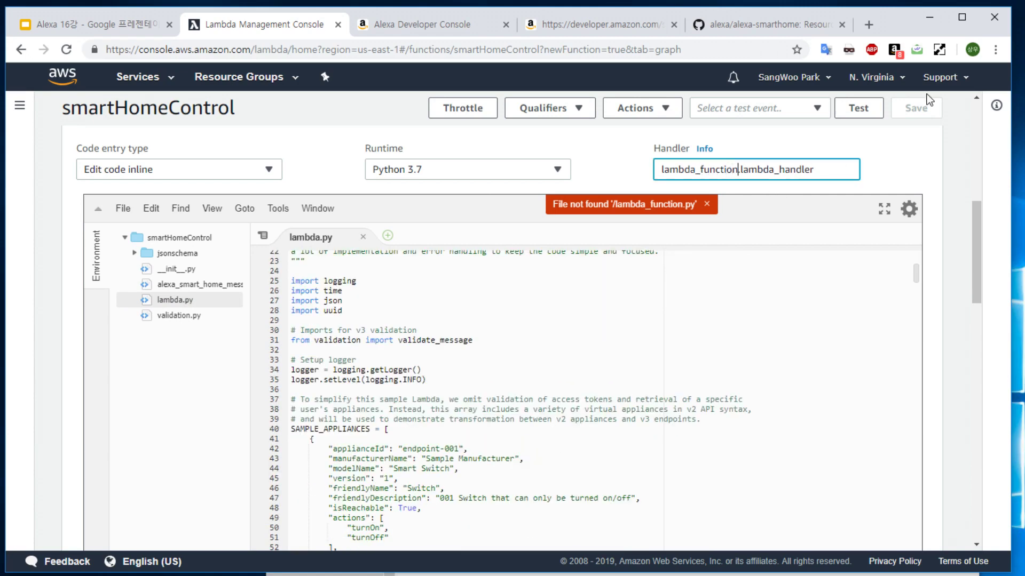
key(BackSpace)
key(BackSpace)
key(BackSpace)
key(BackSpace)
key(BackSpace)
key(BackSpace)
key(BackSpace)
key(BackSpace)
key(BackSpace)
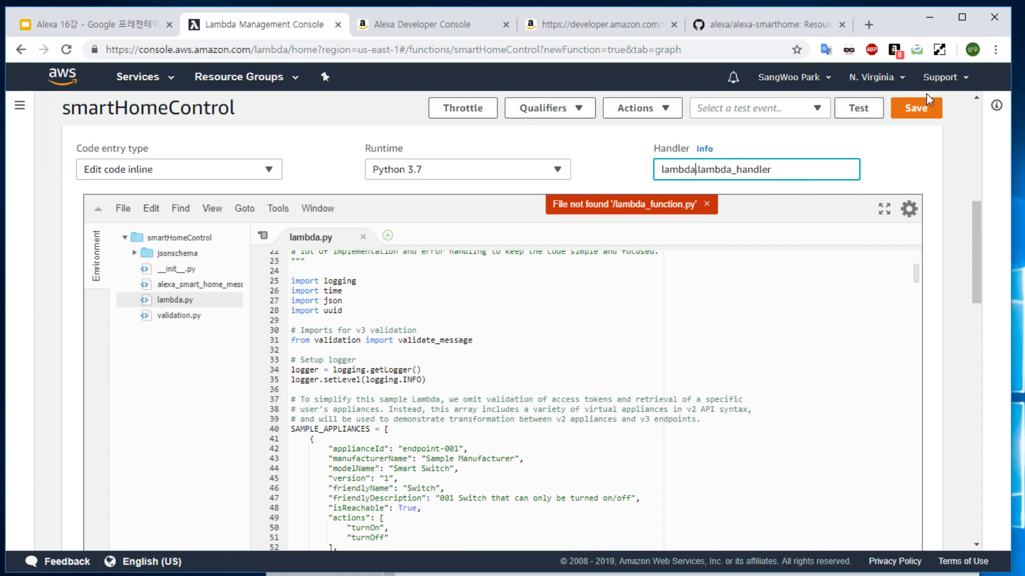
click(908, 107)
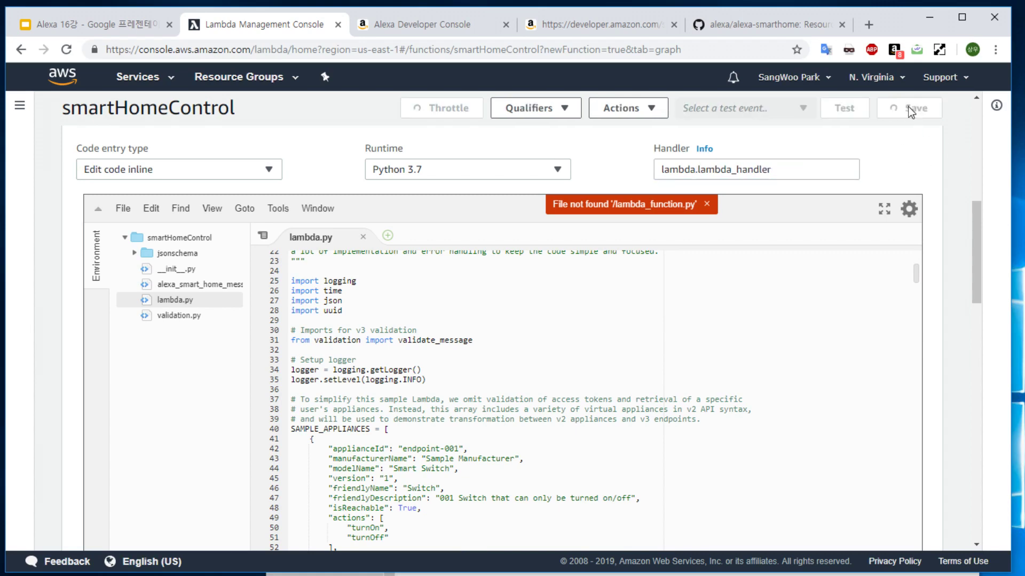
scroll(945, 308, down, 1)
scroll(908, 374, down, 3)
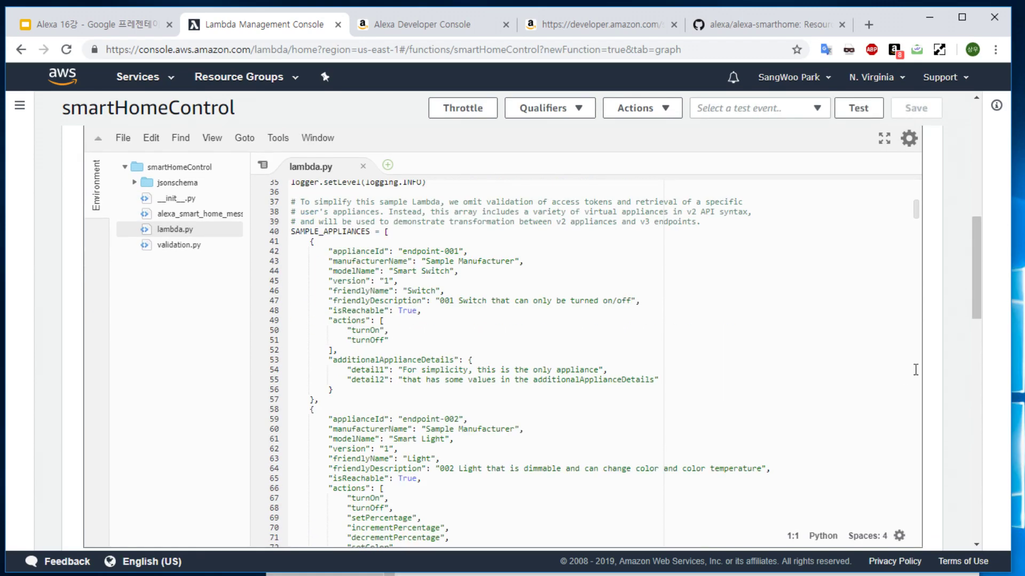
scroll(944, 366, up, 1)
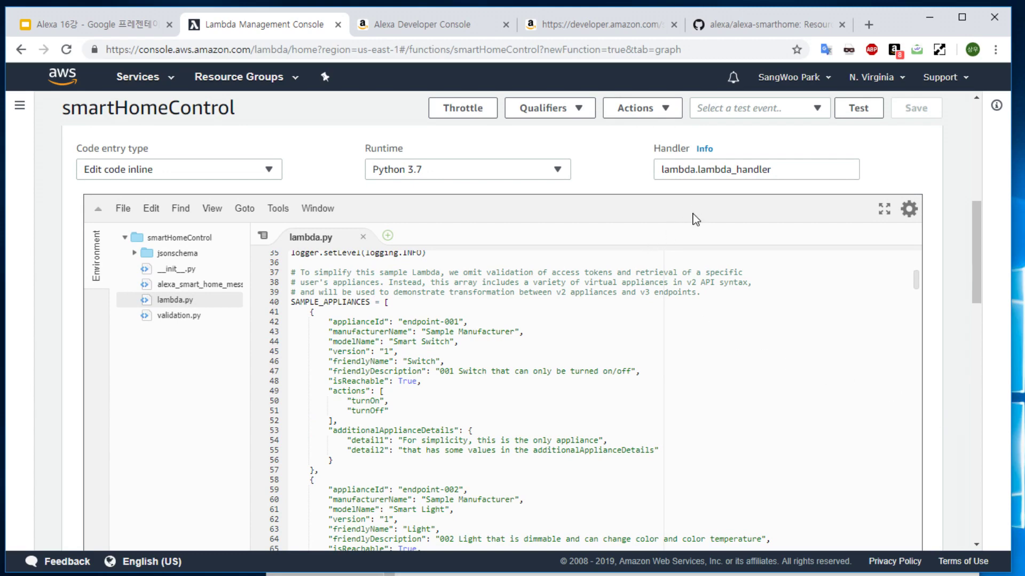
Step: Switch to the Alexa Developer Console and open the account linking setup for the smart home skill
click(384, 25)
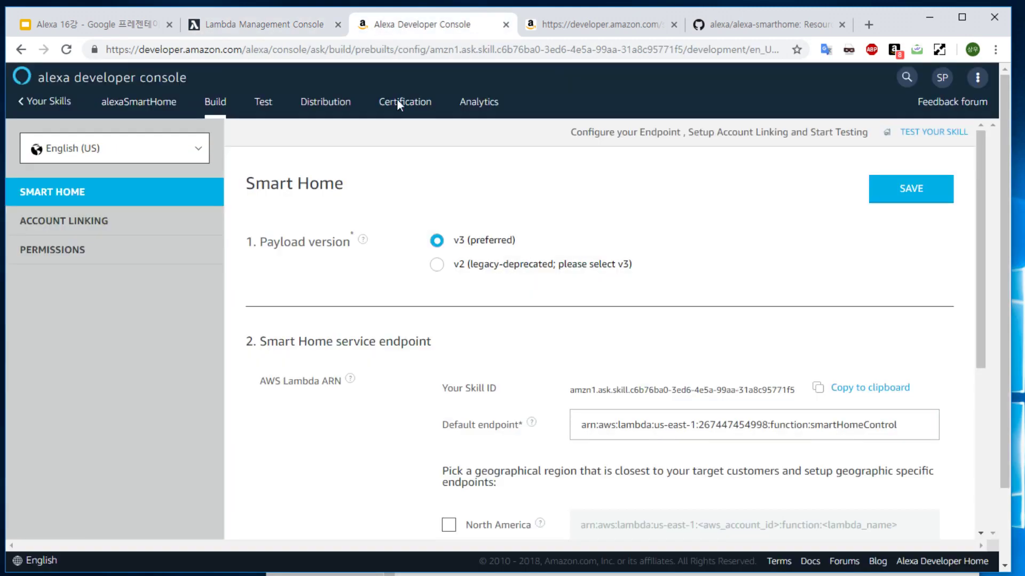
scroll(398, 172, down, 7)
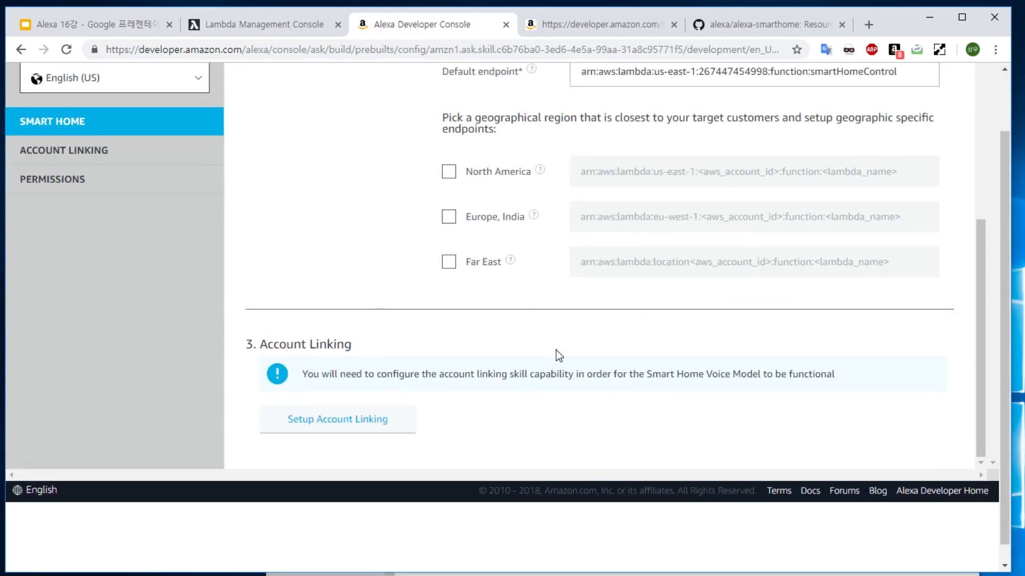
scroll(558, 356, up, 1)
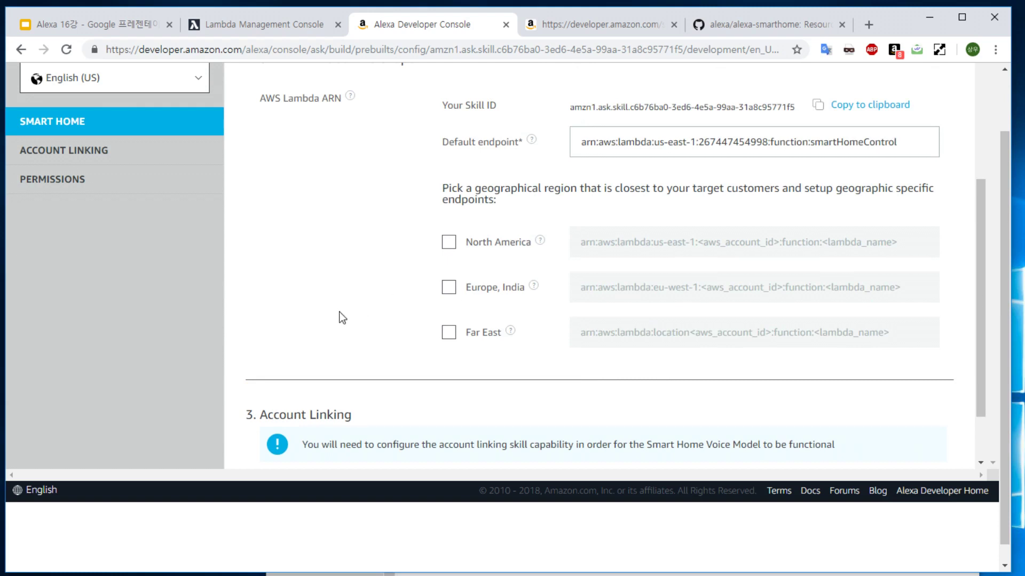
scroll(267, 344, up, 3)
scroll(254, 365, down, 4)
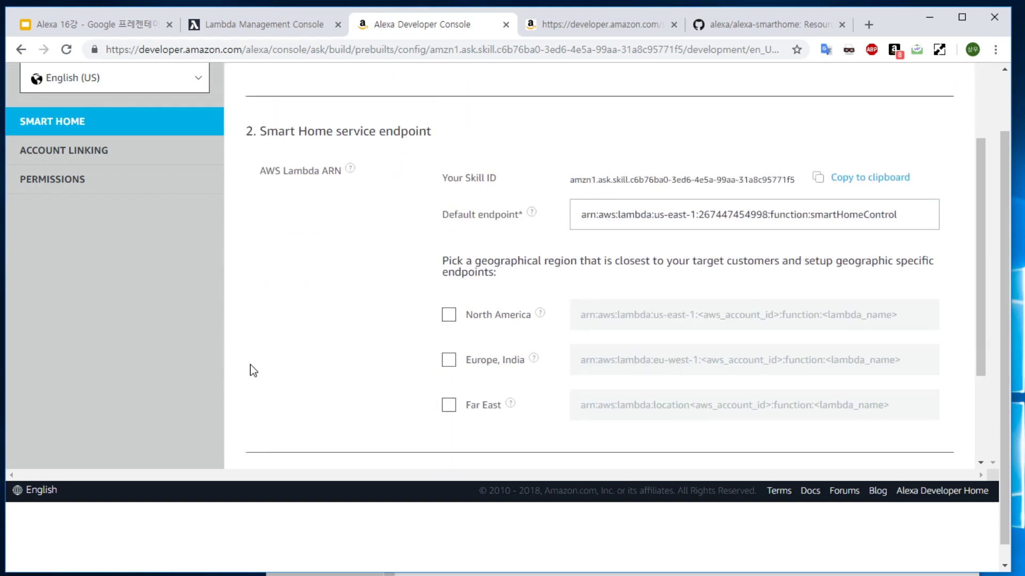
click(395, 420)
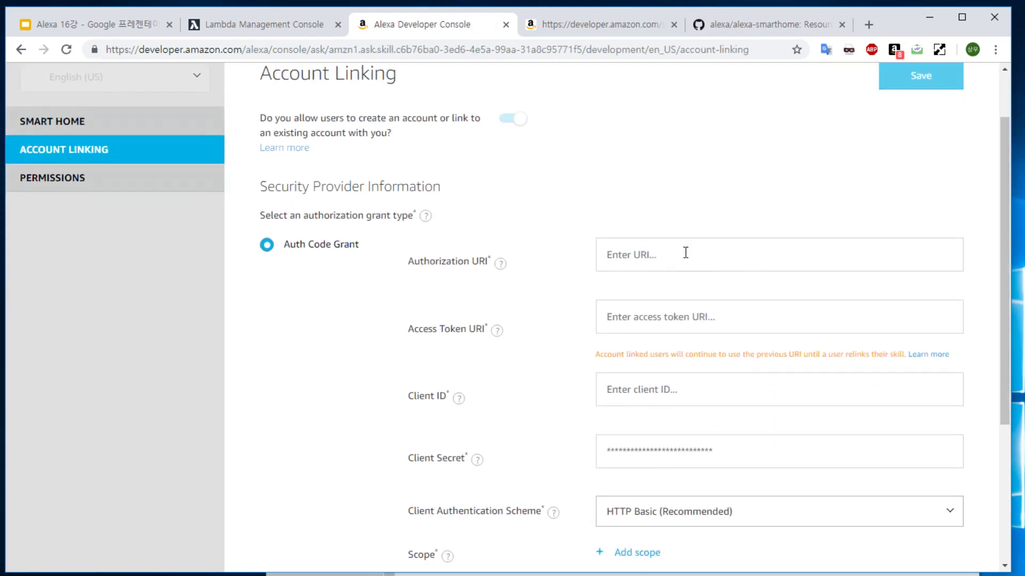
scroll(638, 256, down, 2)
click(740, 183)
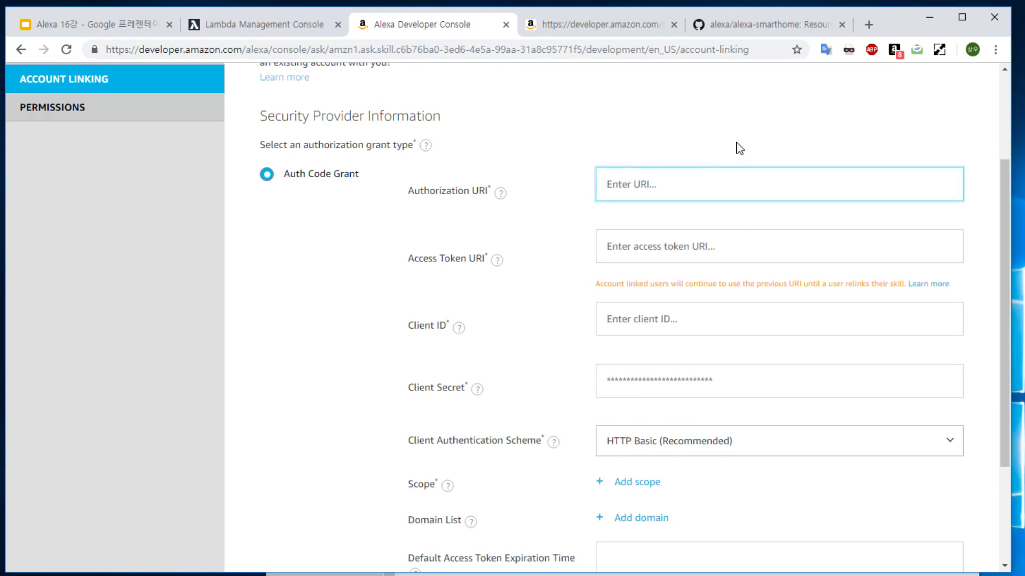
text(https://www.amazon.com/ap/oa)
click(736, 244)
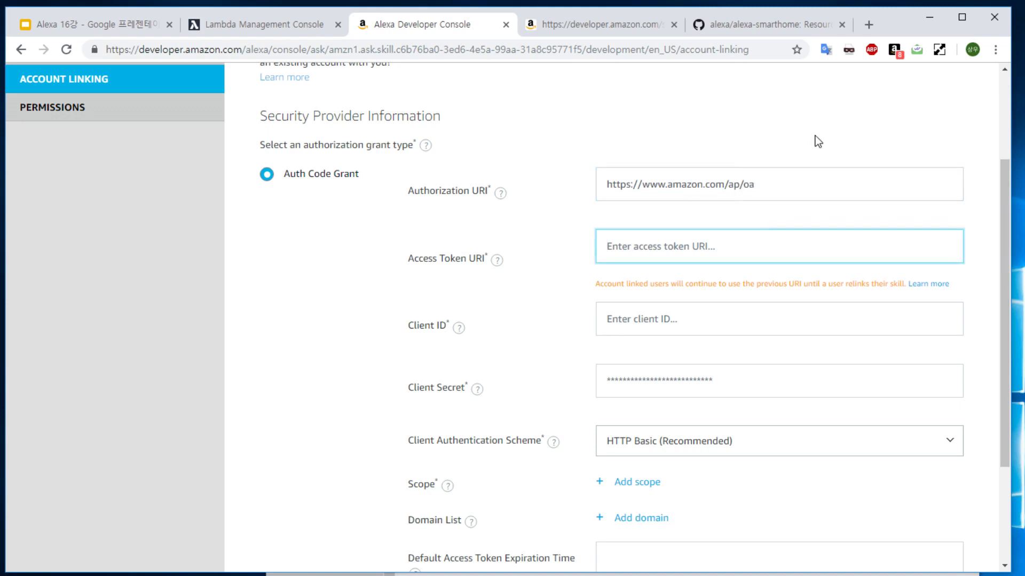
text(https://)
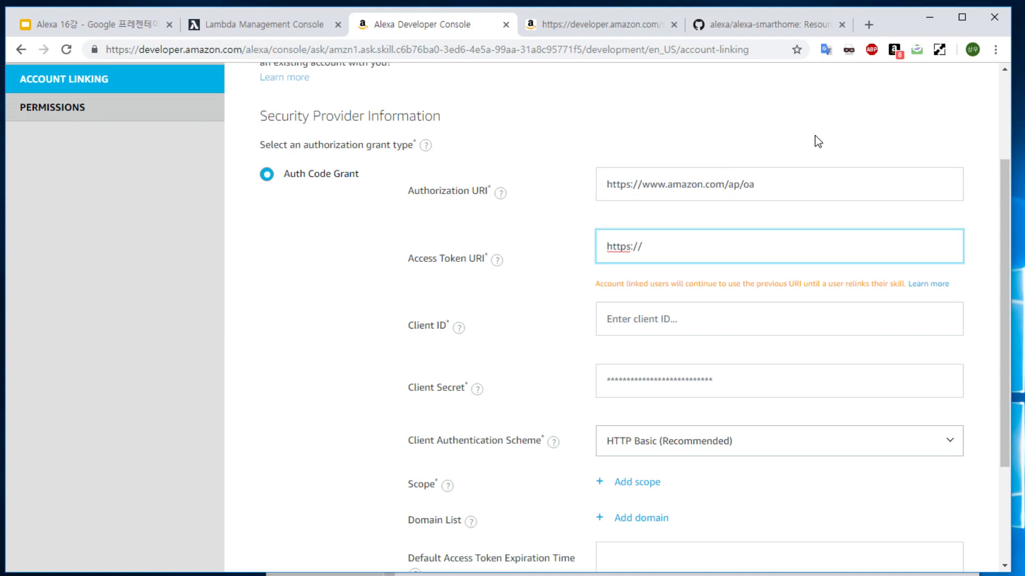
text(api.amazon.com/auth/o)
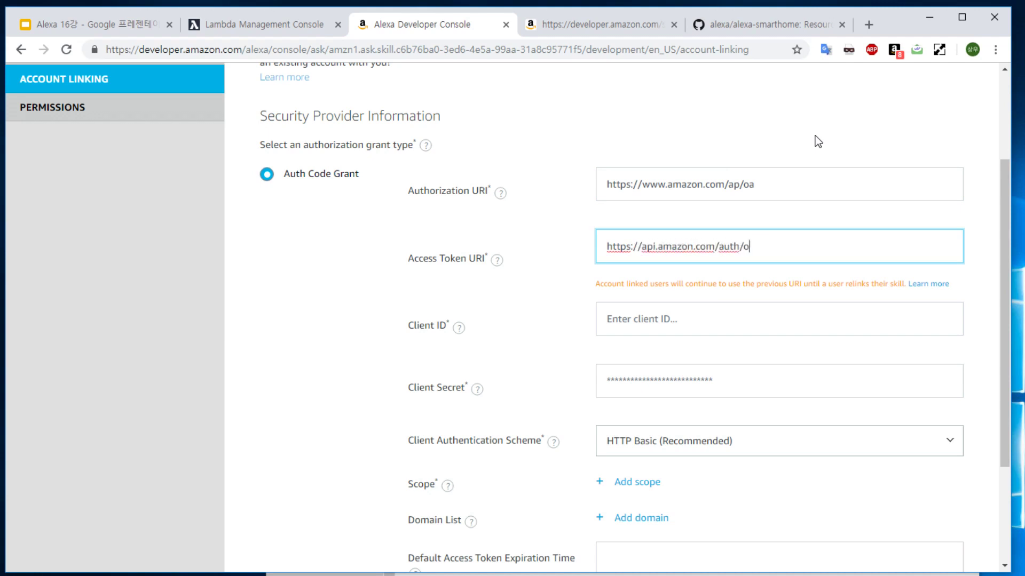
text(2/token)
click(814, 135)
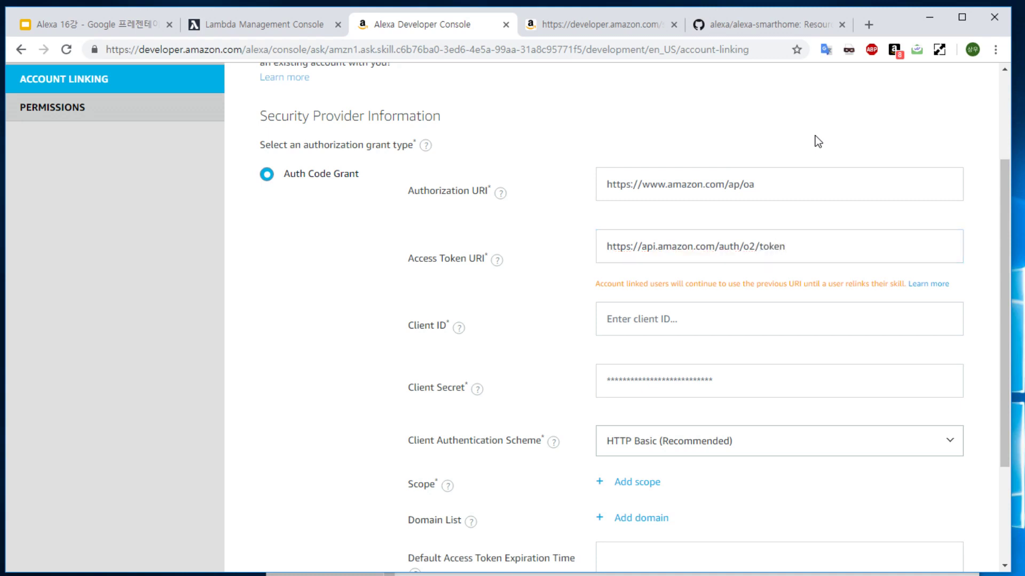
Step: Copy the client ID from the smarthome security profile's web settings into the account linking Client ID field
click(705, 332)
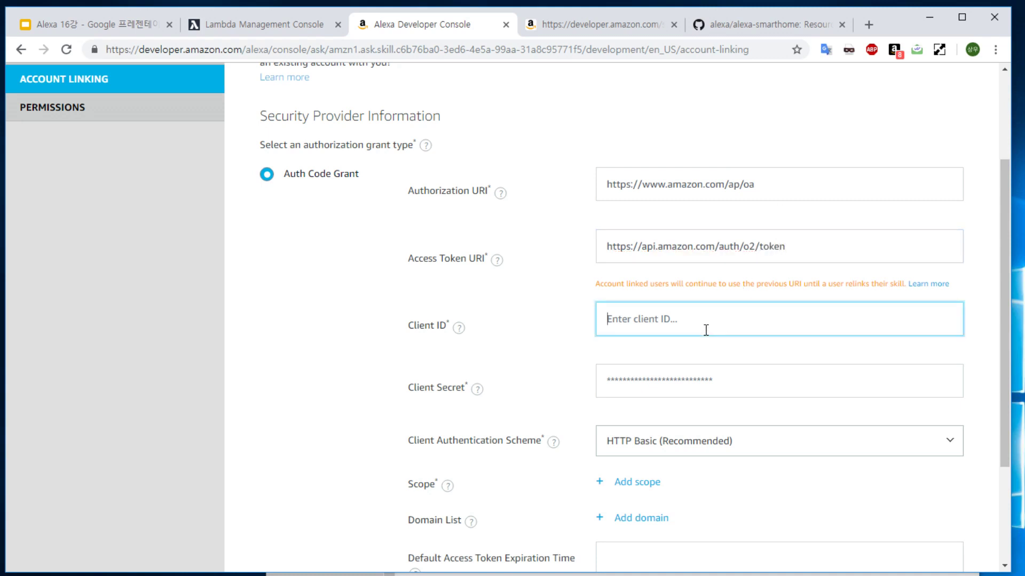
click(750, 382)
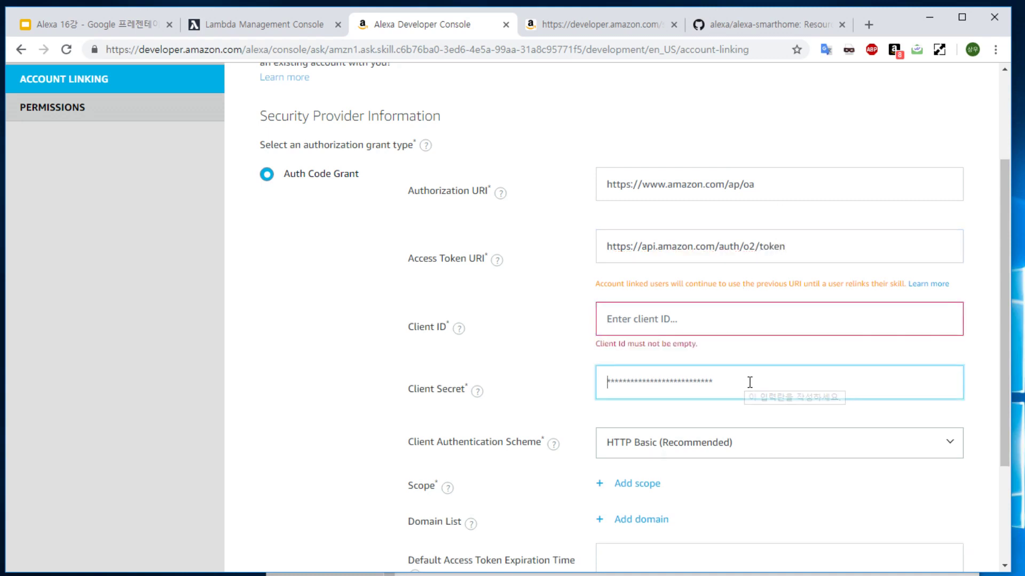
click(605, 27)
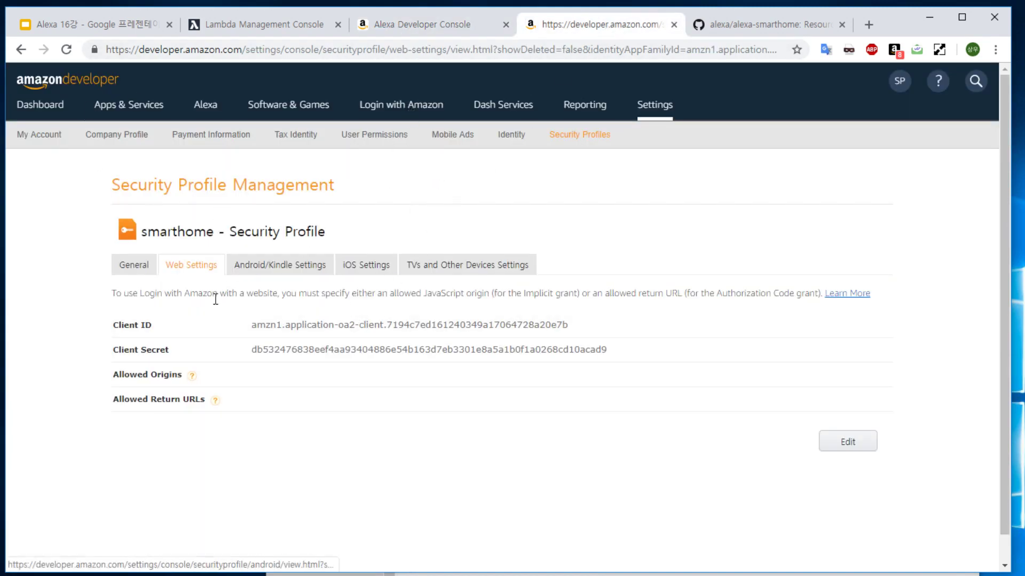
drag(238, 329, 586, 325)
key(ctrl+c)
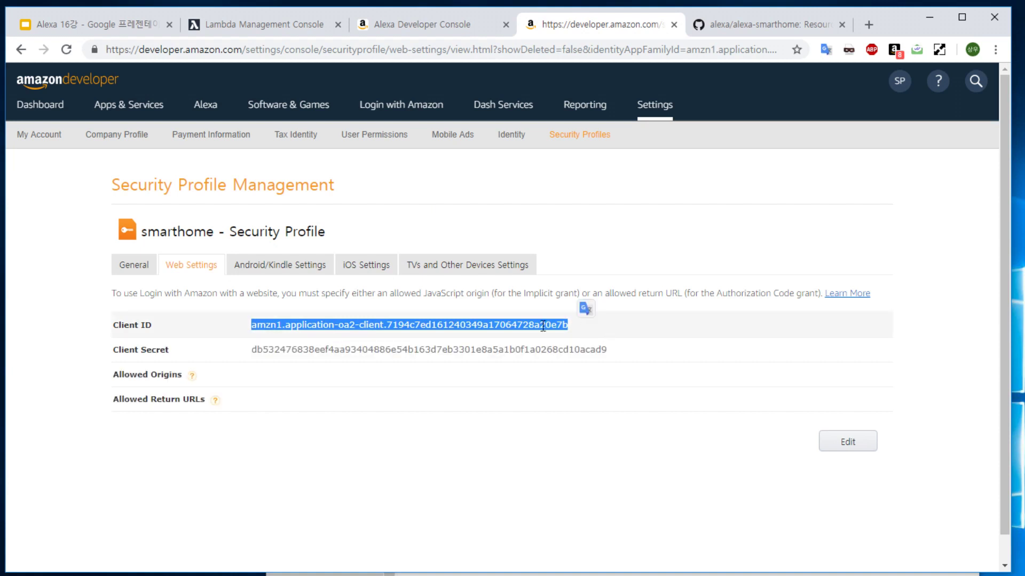
click(259, 29)
click(76, 29)
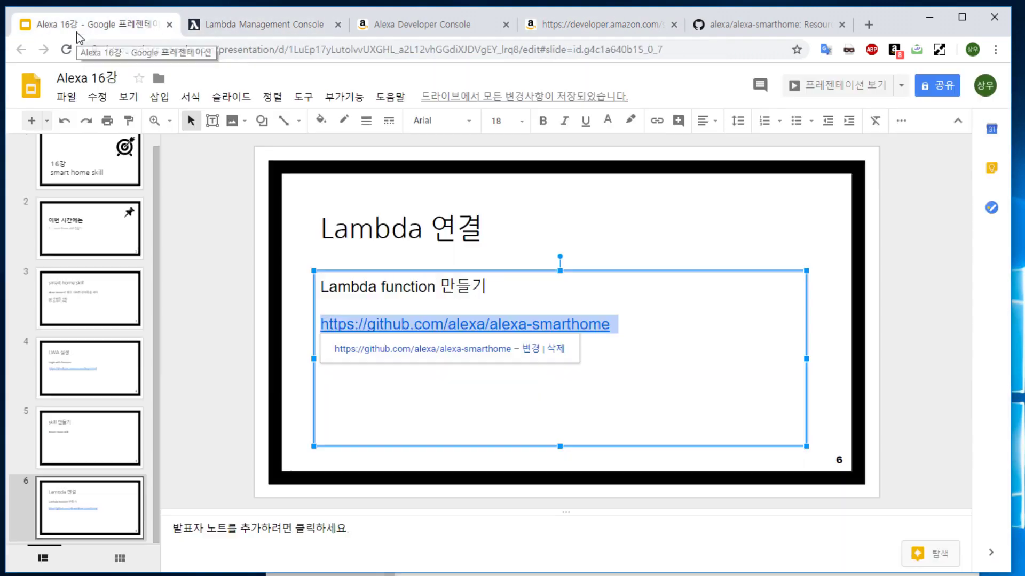
click(378, 29)
click(715, 332)
key(ctrl+v)
Step: Copy the client secret from the smarthome security profile into the account linking Client Secret field
click(578, 28)
drag(632, 349, 242, 351)
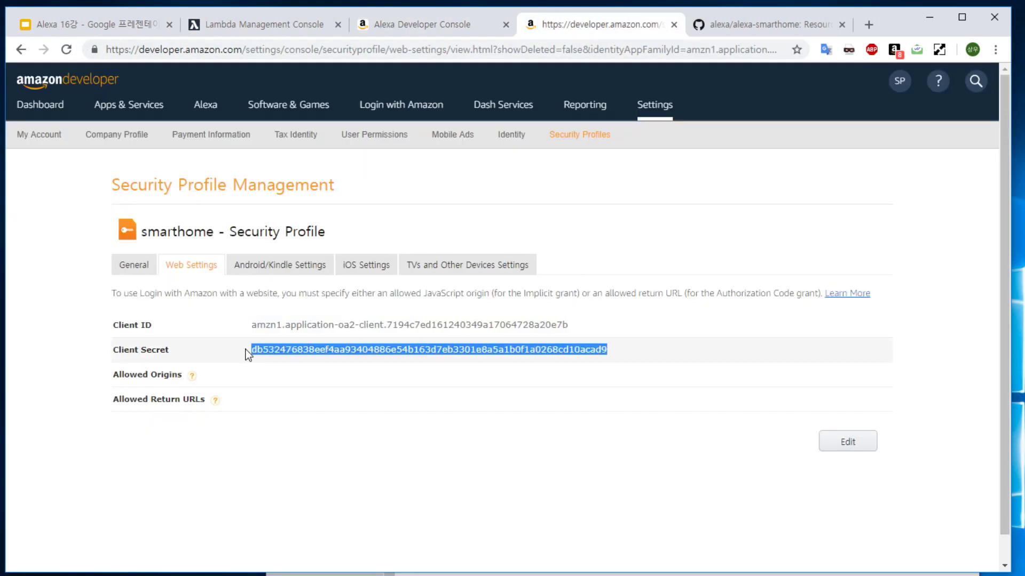
click(384, 26)
click(662, 382)
key(ctrl+v)
scroll(533, 383, down, 2)
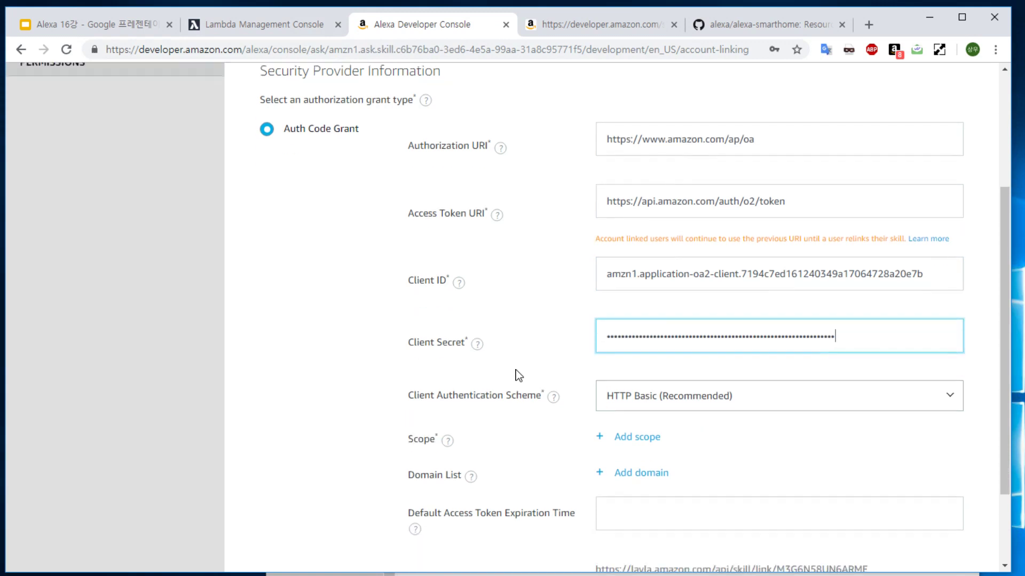
Step: Add a scope named profile to the account linking settings
scroll(700, 315, down, 1)
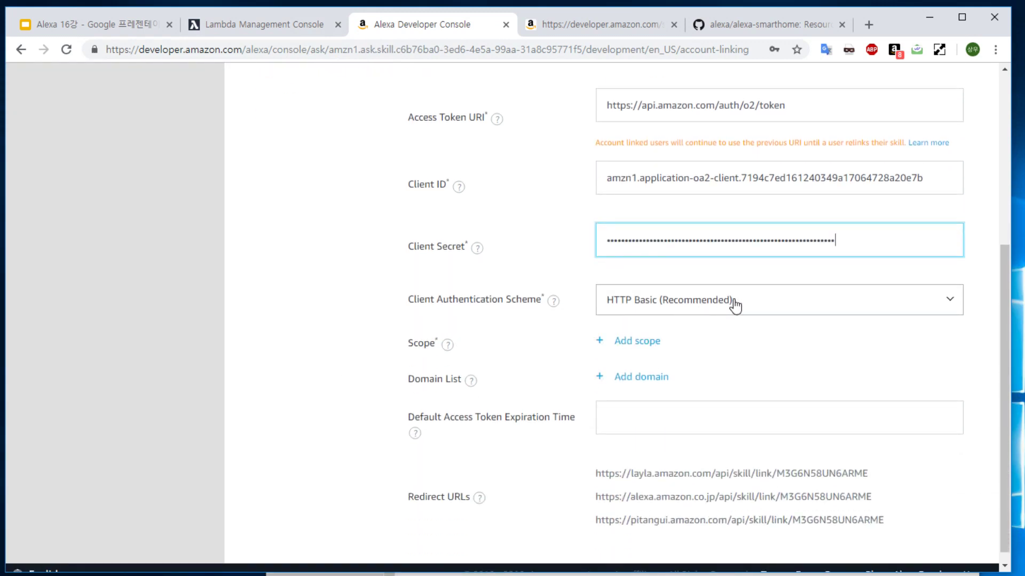
click(638, 341)
click(673, 352)
text(profile)
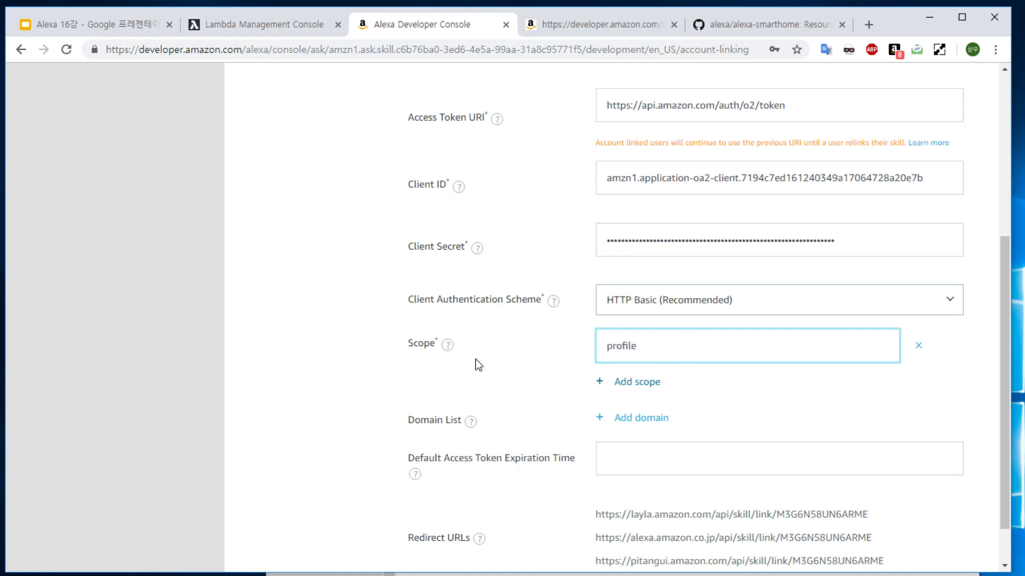
click(329, 338)
scroll(330, 338, down, 1)
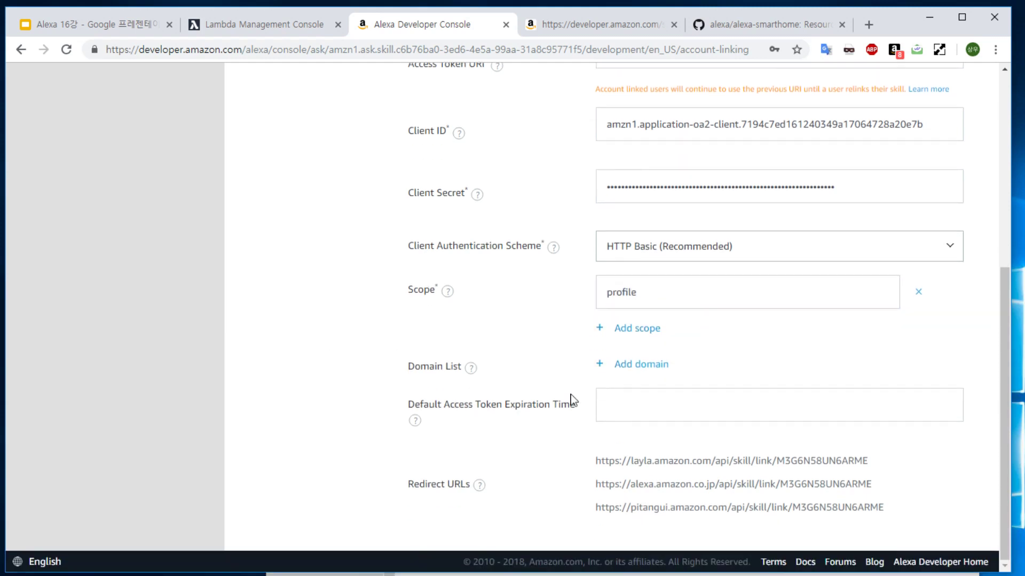
Step: Copy the skill's layla.amazon.com redirect URL into the first Allowed Return URLs entry of the smarthome security profile's web settings
double_click(788, 453)
triple_click(897, 453)
key(ctrl+c)
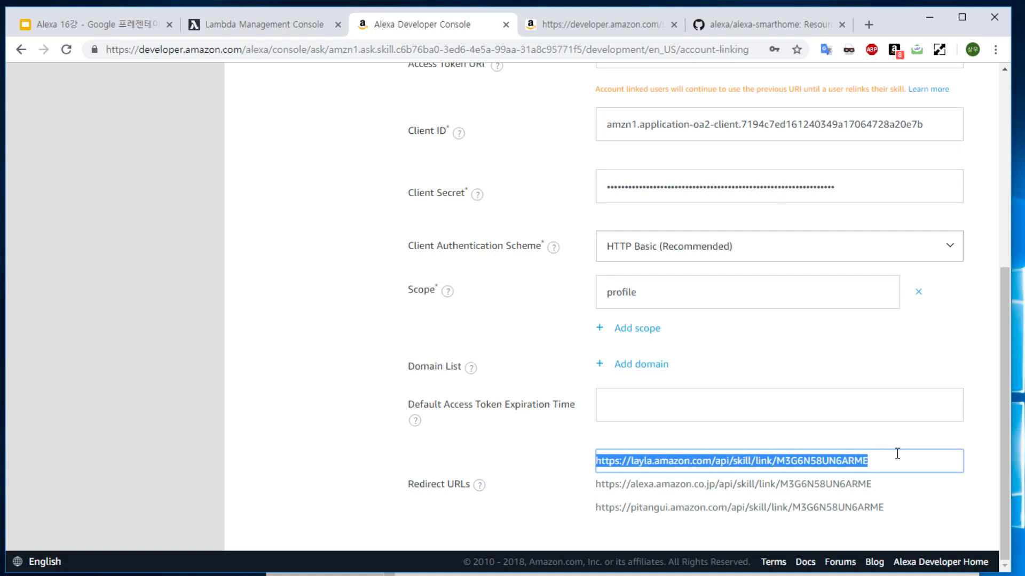
click(619, 25)
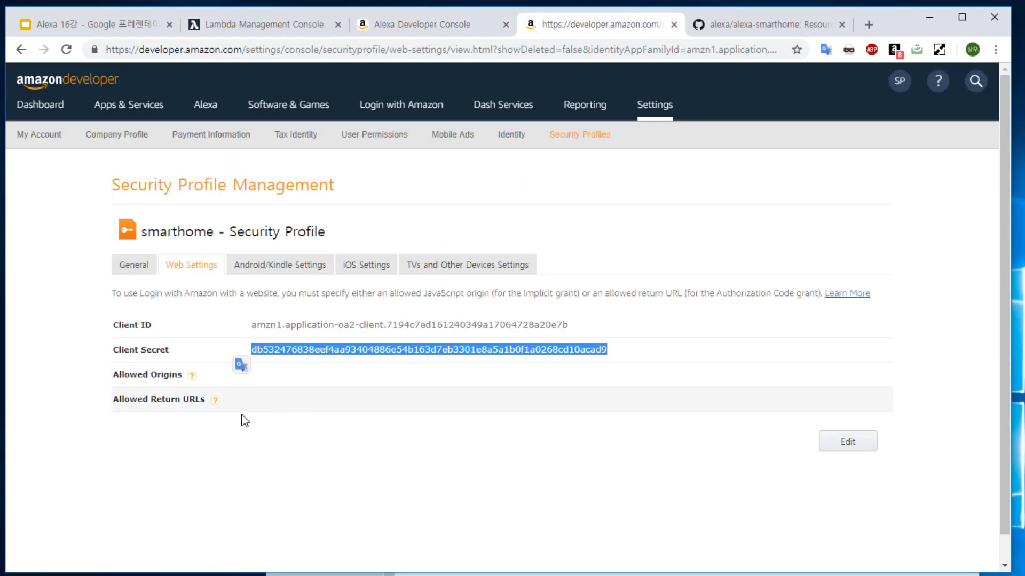
click(126, 421)
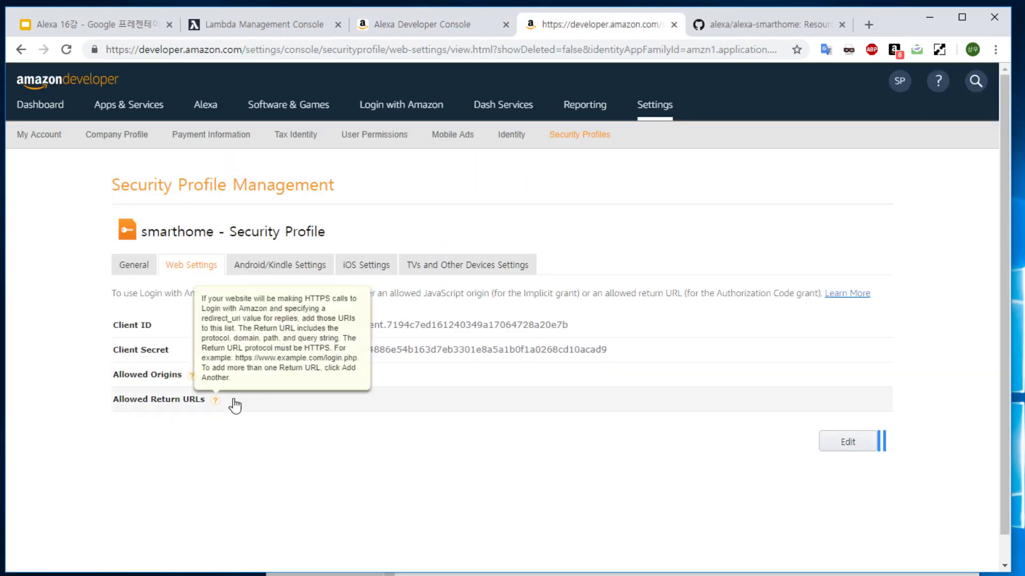
click(823, 447)
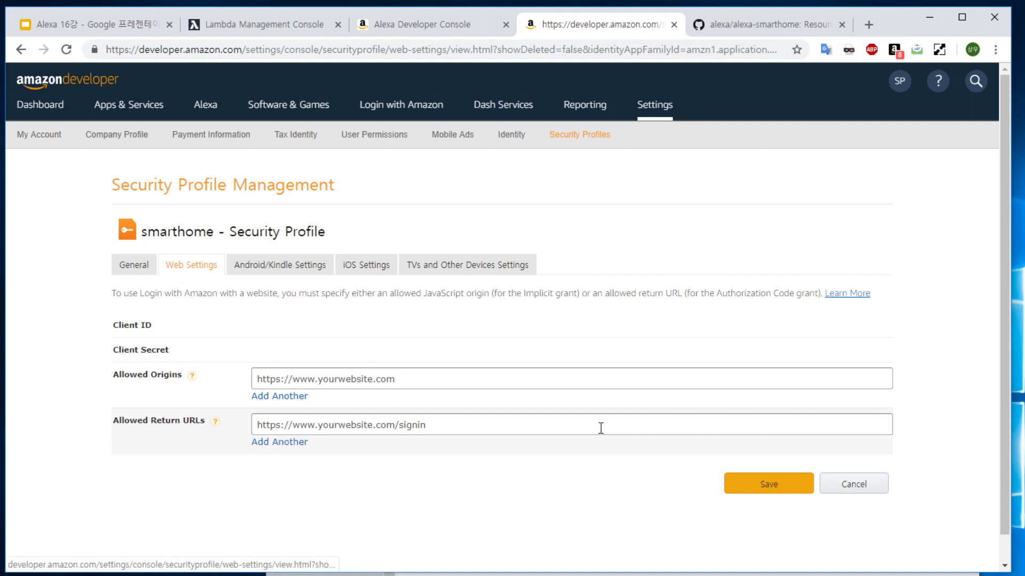
click(333, 420)
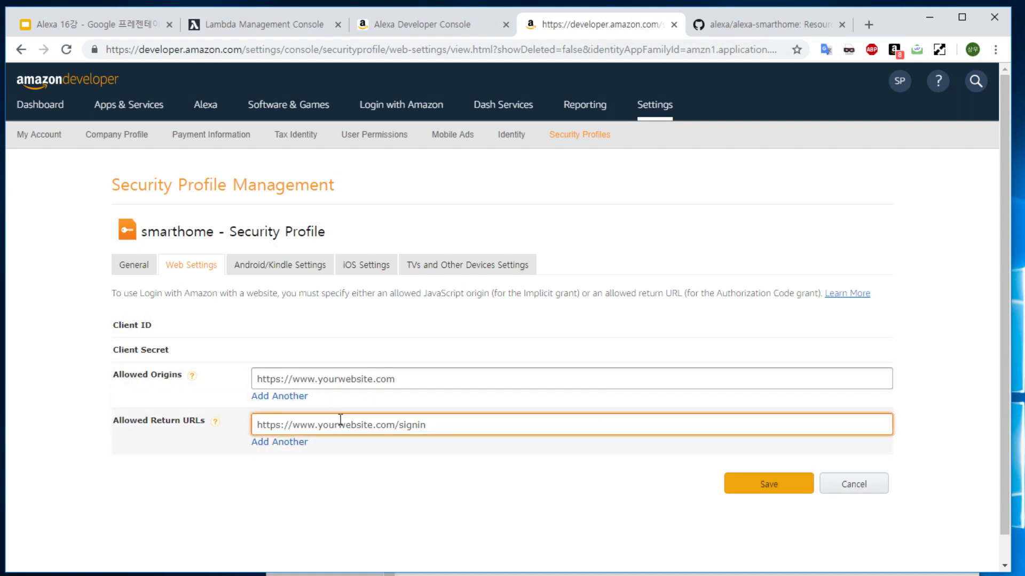
key(ctrl+v)
Step: Add a second allowed return URL to the security profile, using the skill's alexa.amazon.co.jp redirect URL
click(276, 443)
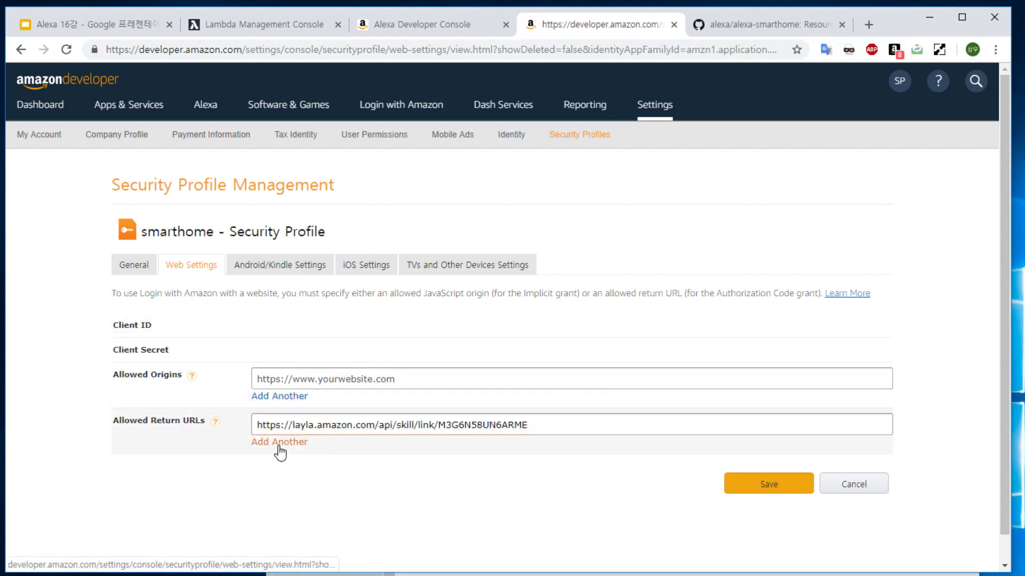
click(390, 27)
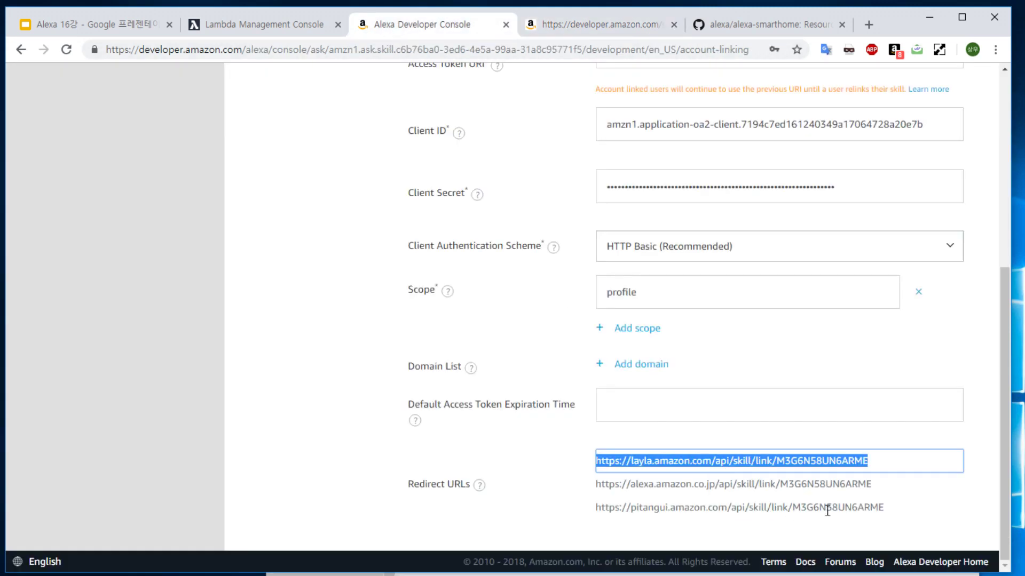
click(887, 484)
click(539, 26)
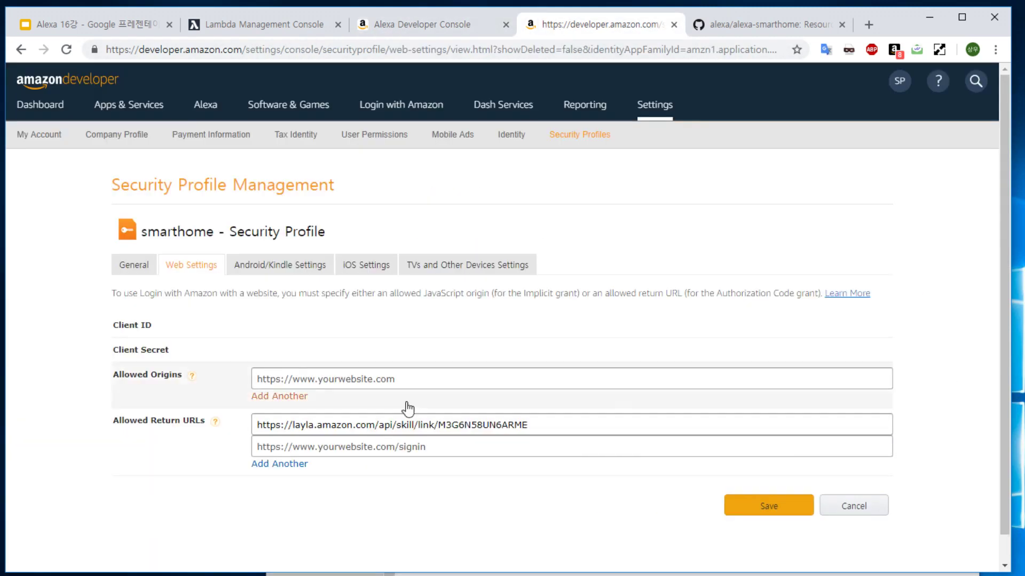
text(https://alexa.amazon.co.jp/api/skill/link/M3G6N58UN6ARME)
Step: Add the skill's pitangui.amazon.com redirect URL as a third allowed return URL and save the security profile's web settings
click(426, 27)
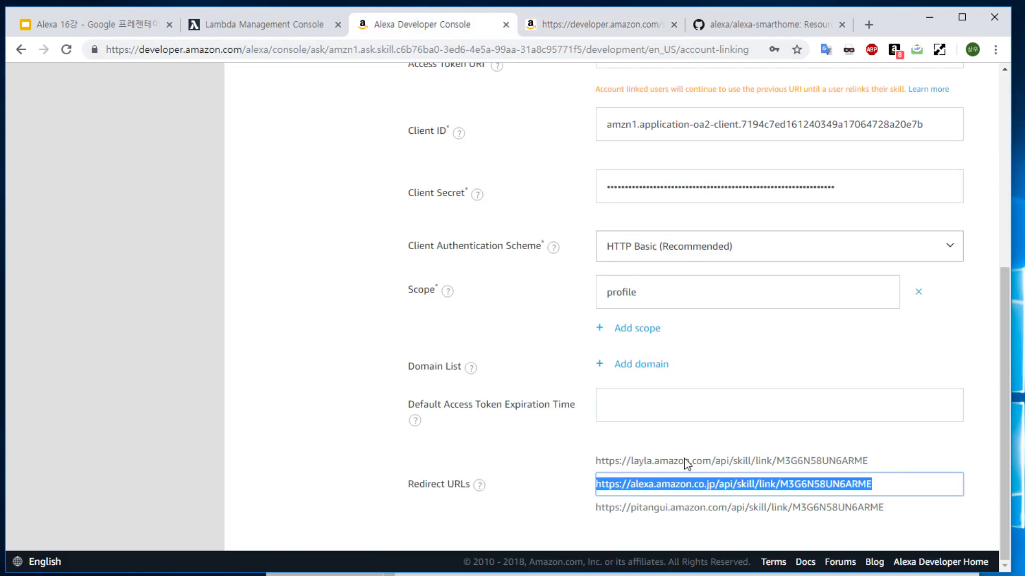
click(649, 508)
key(ctrl+c)
click(594, 26)
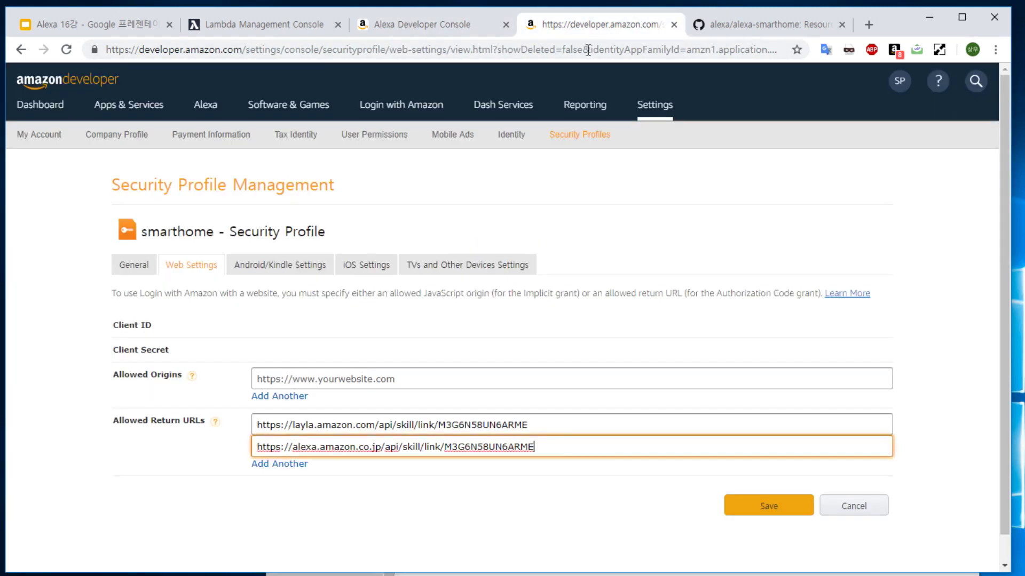
click(297, 464)
click(299, 467)
key(ctrl+v)
click(741, 526)
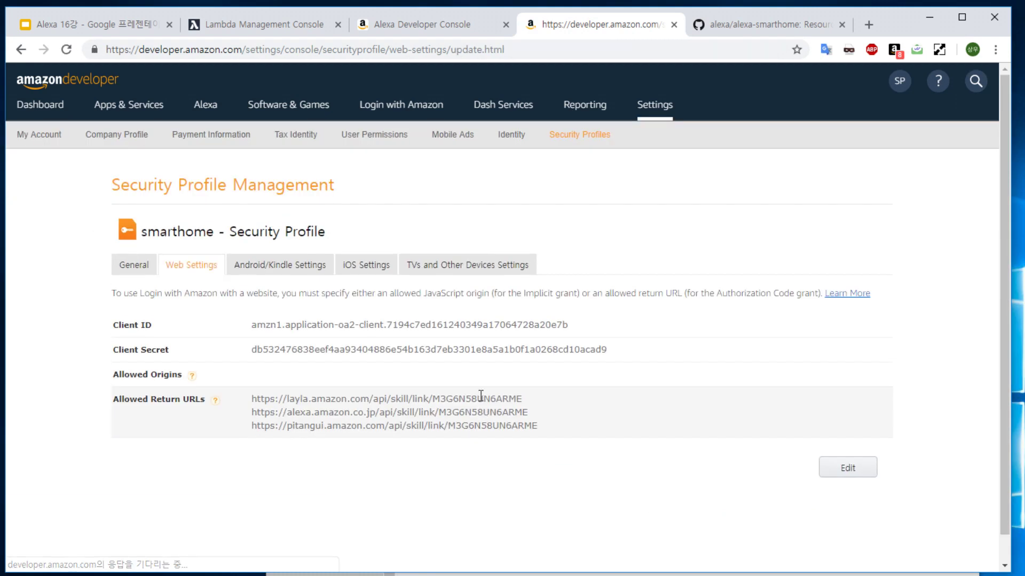
Step: Save the account linking settings of the alexaSmartHome skill in the Alexa developer console
click(436, 34)
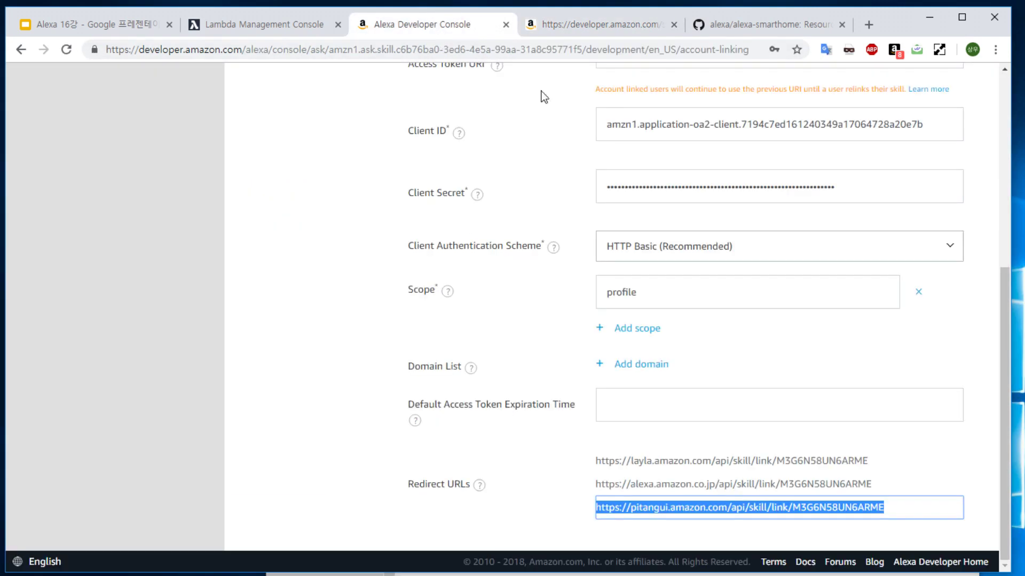
click(280, 486)
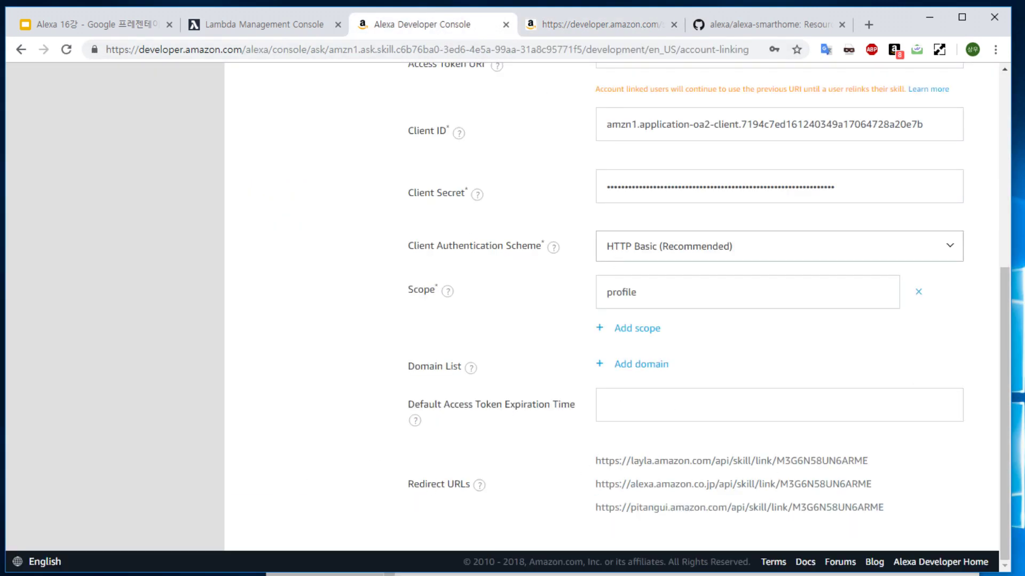
scroll(835, 434, up, 7)
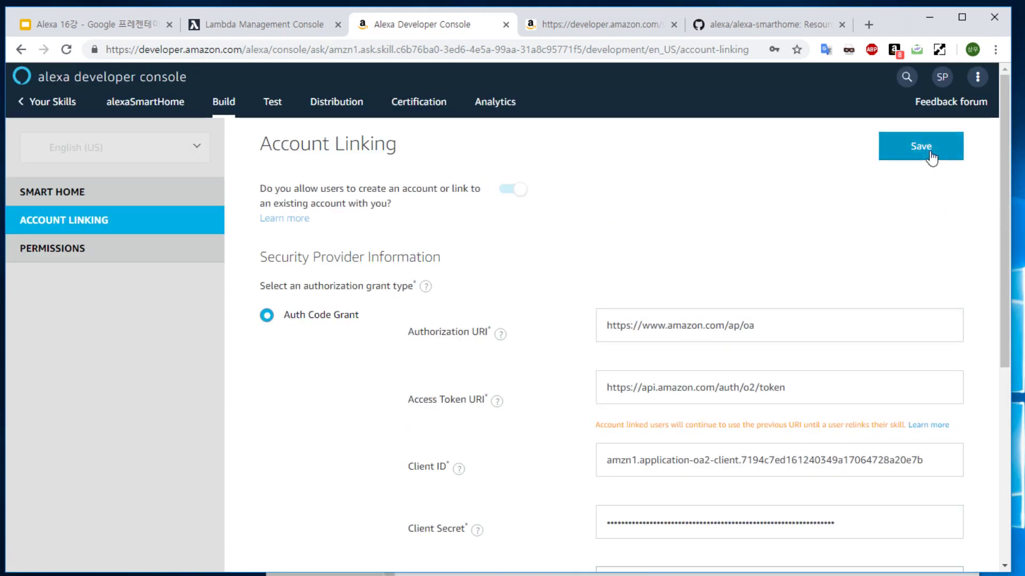
click(927, 154)
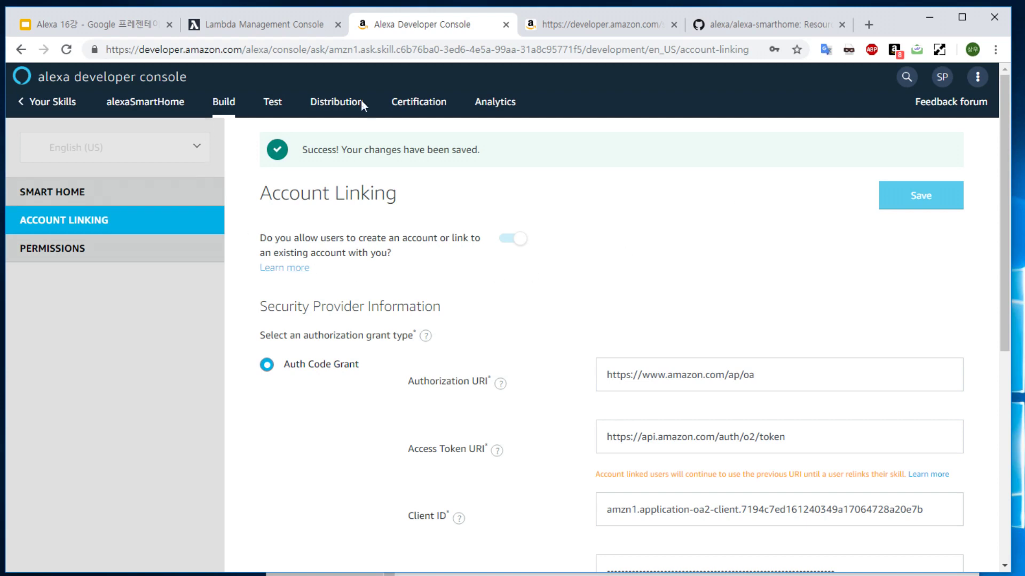
Step: Open the Alexa web app at alexa.amazon.com in a new browser tab
click(868, 25)
text(al)
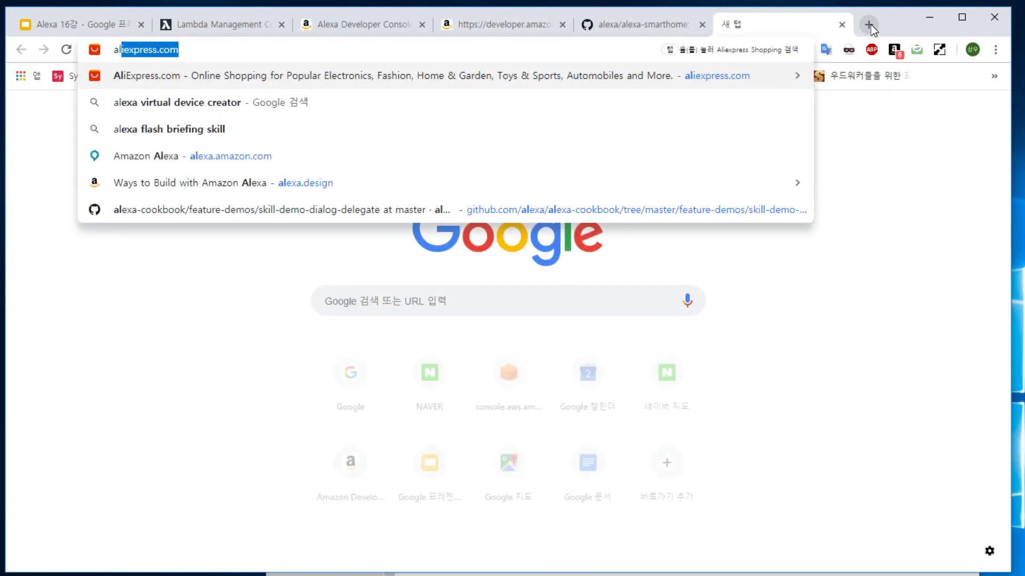
text(exa.amazo)
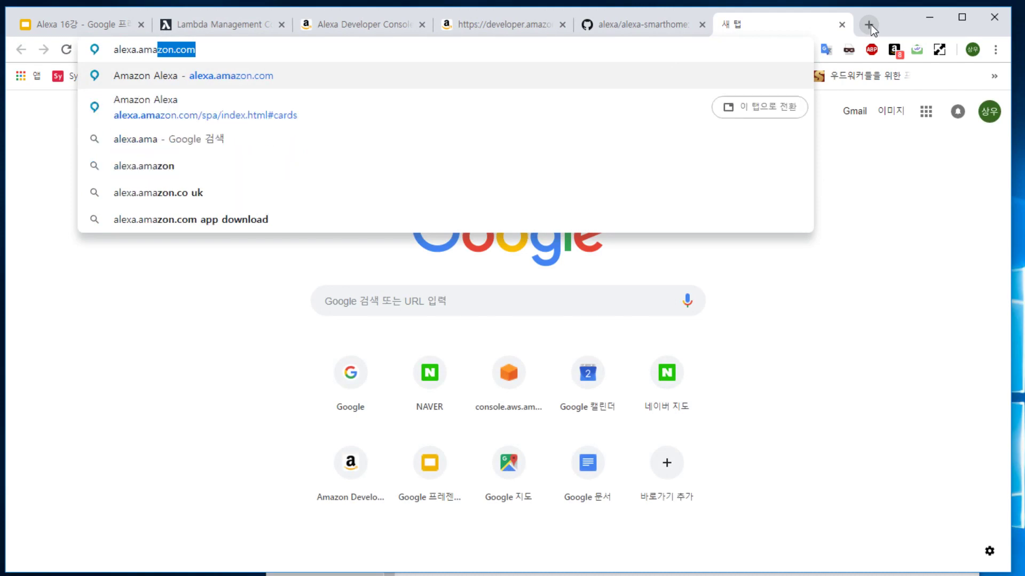
key(Return)
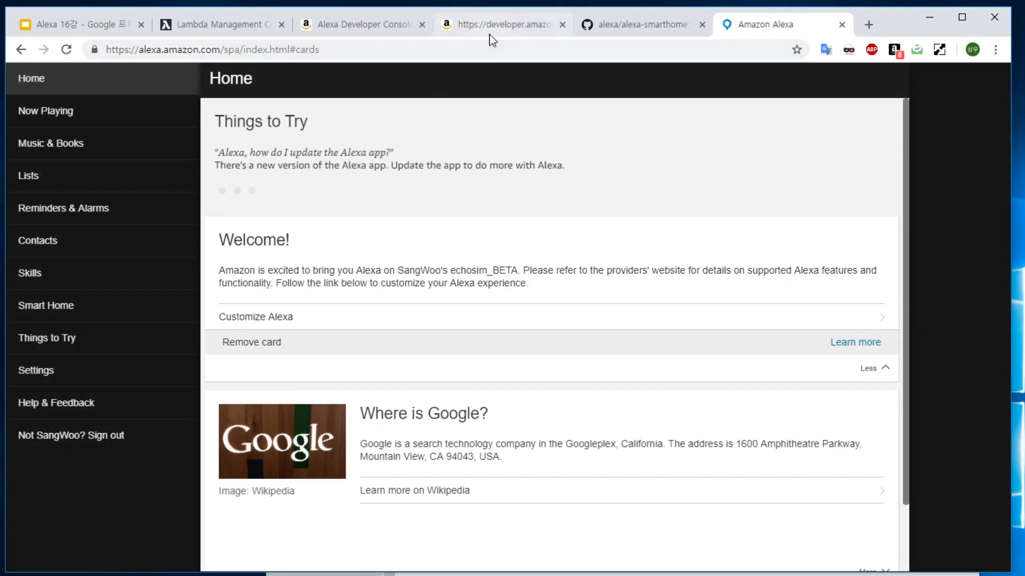
click(496, 24)
click(360, 24)
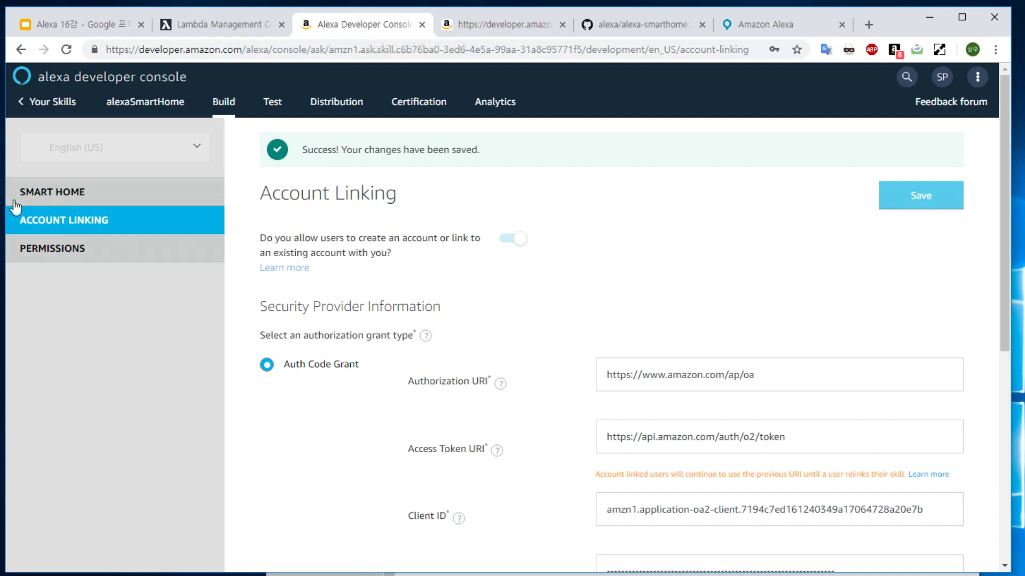
click(760, 24)
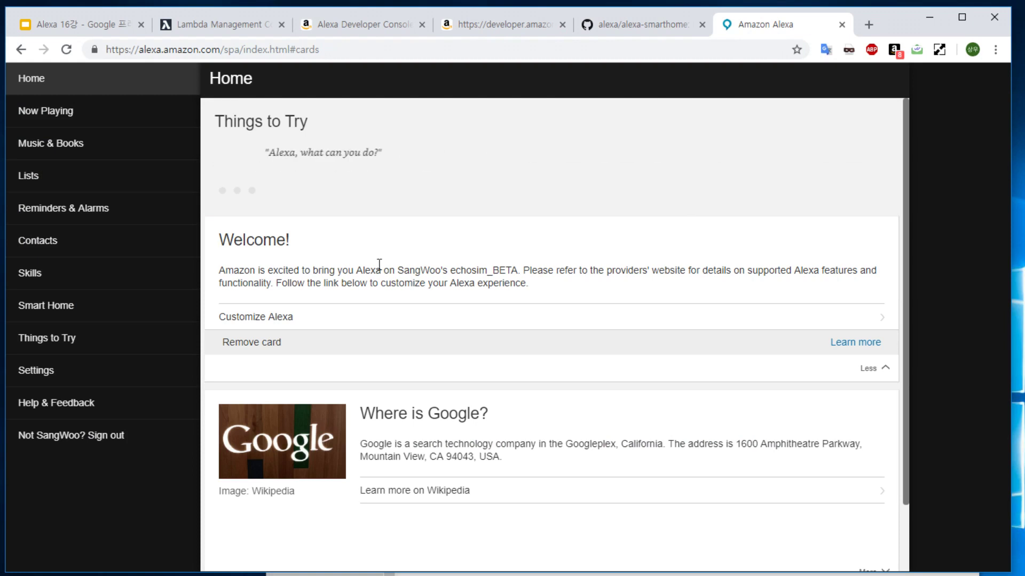
Step: Open the account's own skills in the Alexa web app and list all of them
click(93, 279)
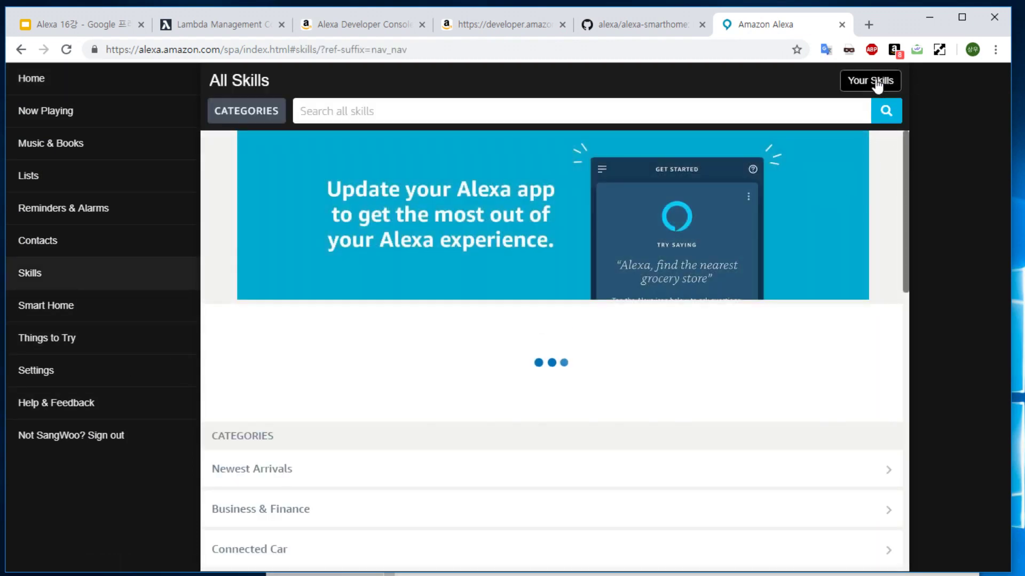
click(875, 83)
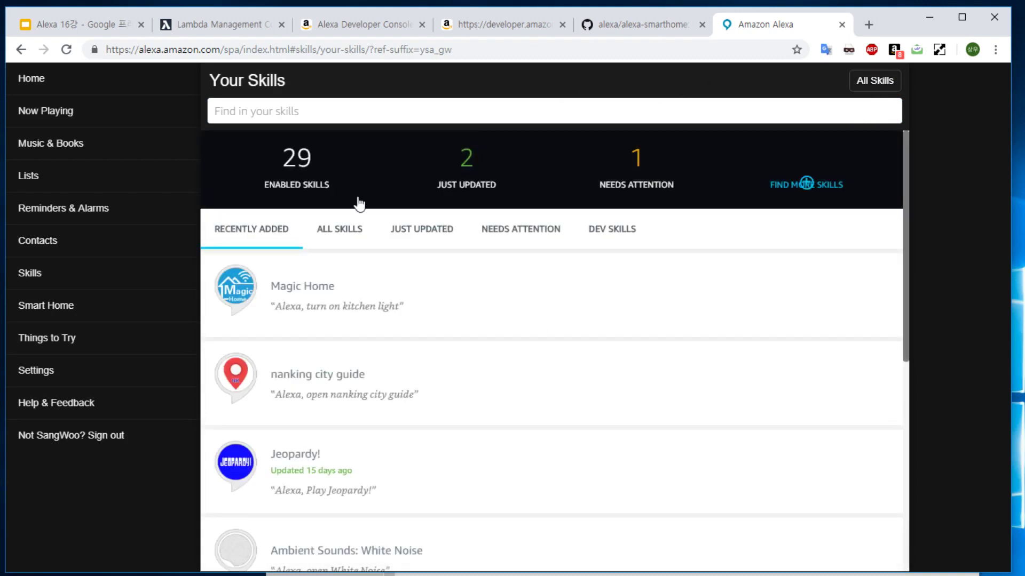
click(328, 235)
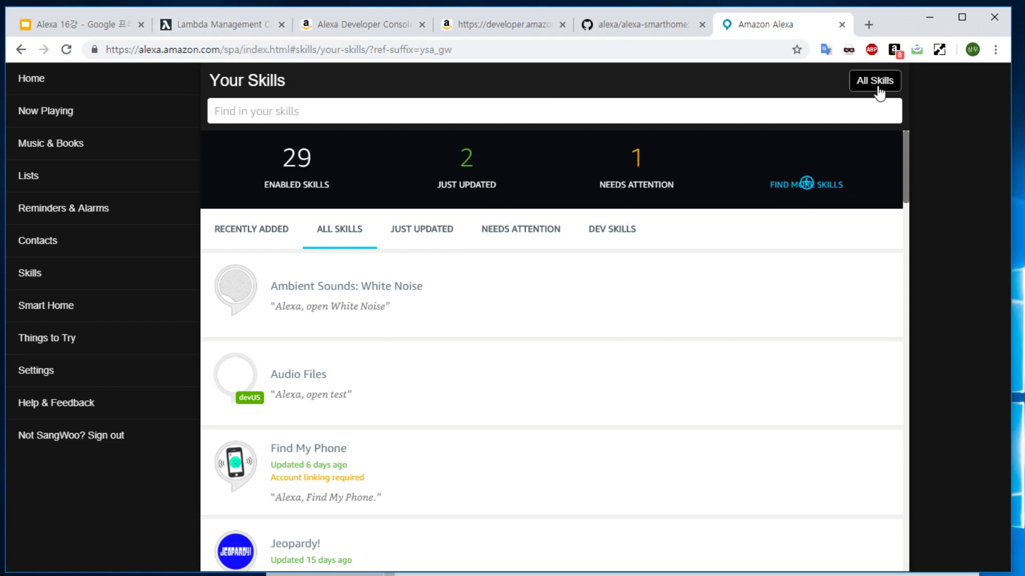
drag(237, 75, 337, 70)
click(338, 70)
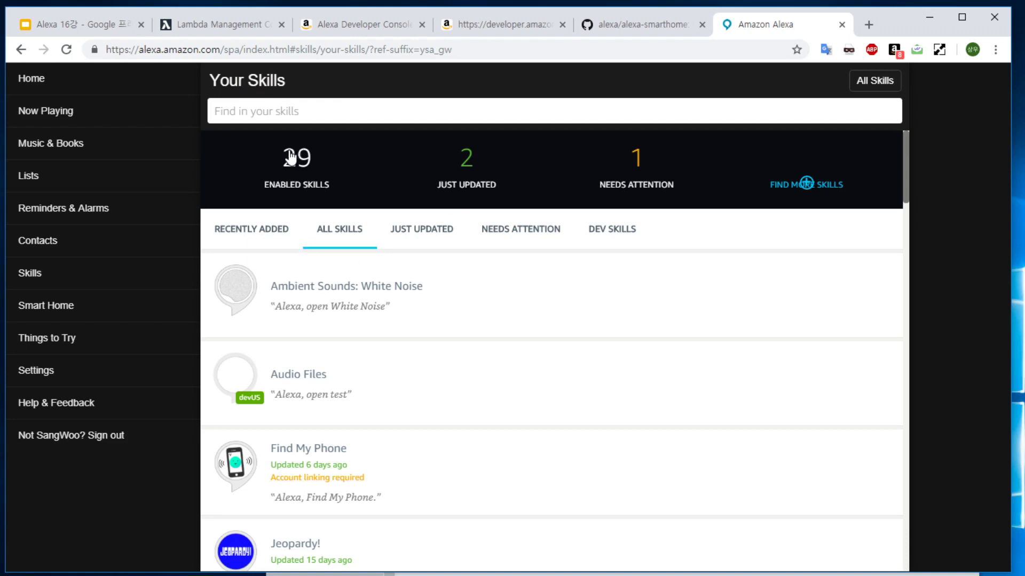
click(292, 112)
click(206, 27)
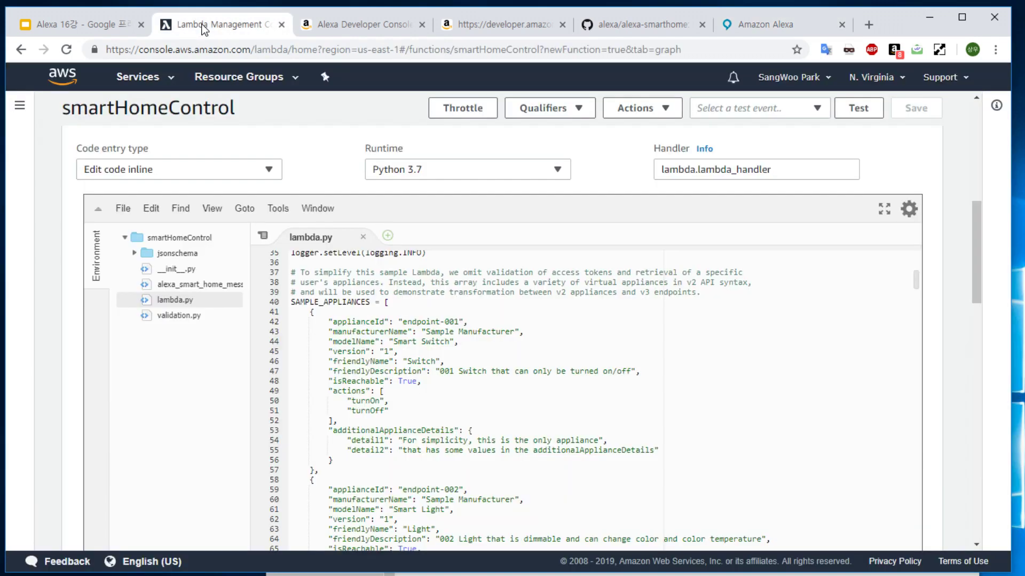
click(316, 25)
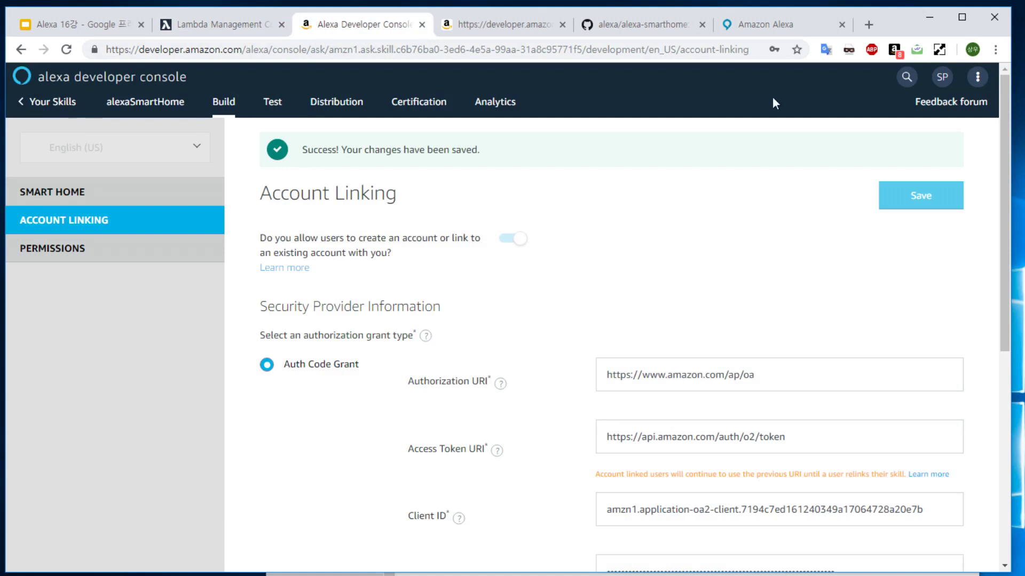
click(790, 26)
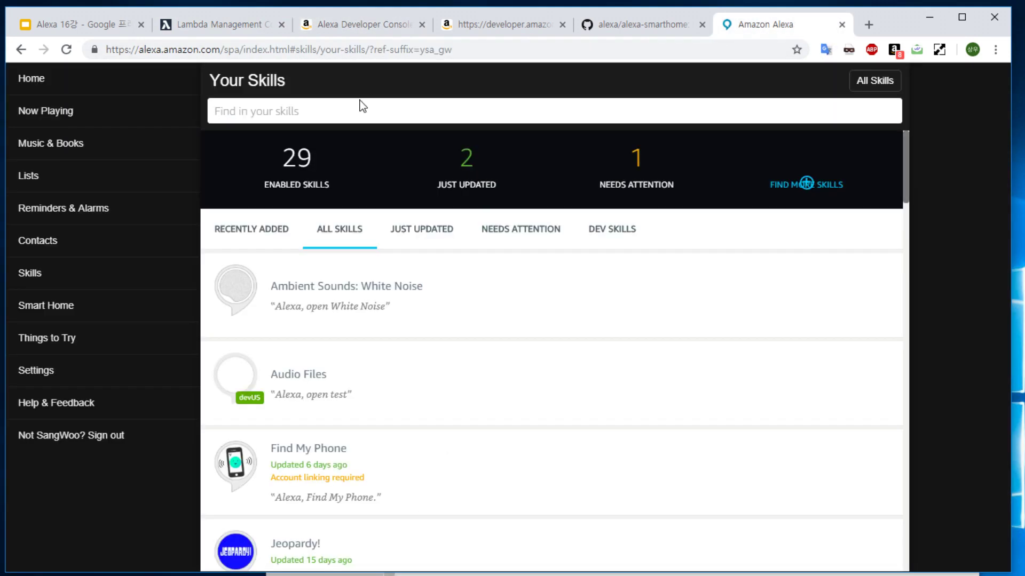
Step: Search your skills for "alexasmart" and open the alexaSmartHome skill's page
text(alexasmart)
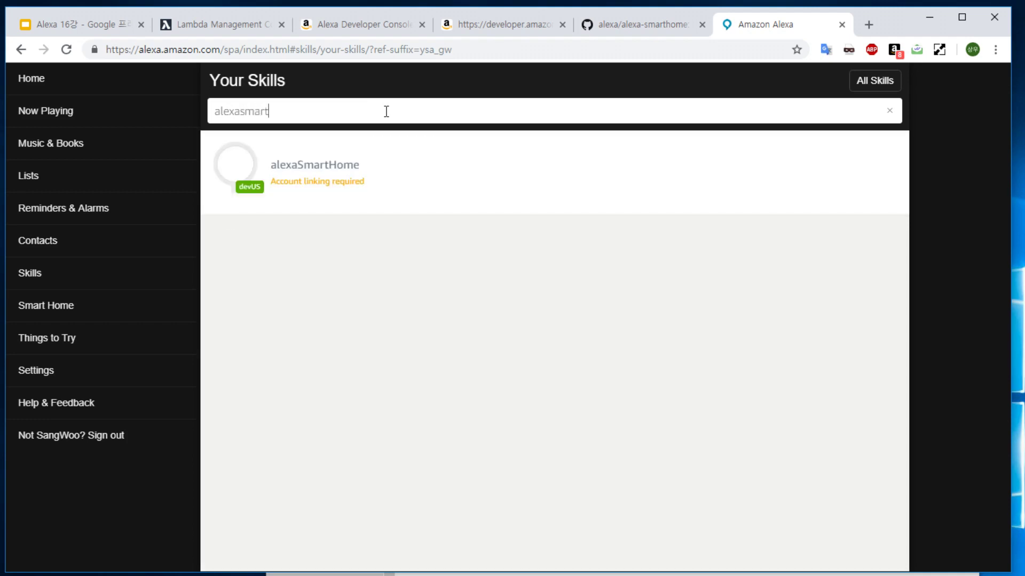
click(346, 251)
click(461, 180)
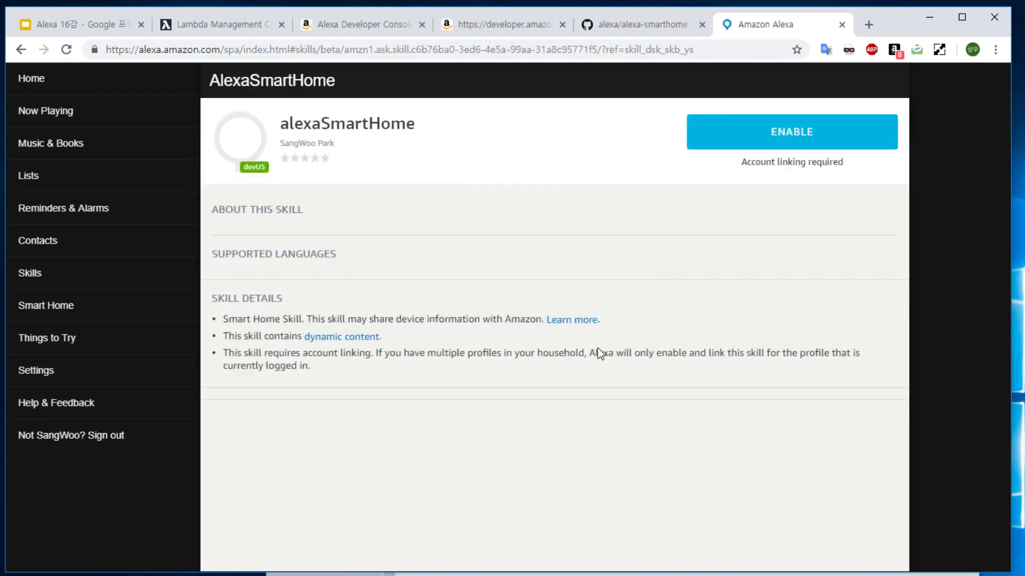
Step: Enable the alexaSmartHome skill, opening the blocked account-linking pop-up and allowing smarthome access to the Amazon profile
click(857, 133)
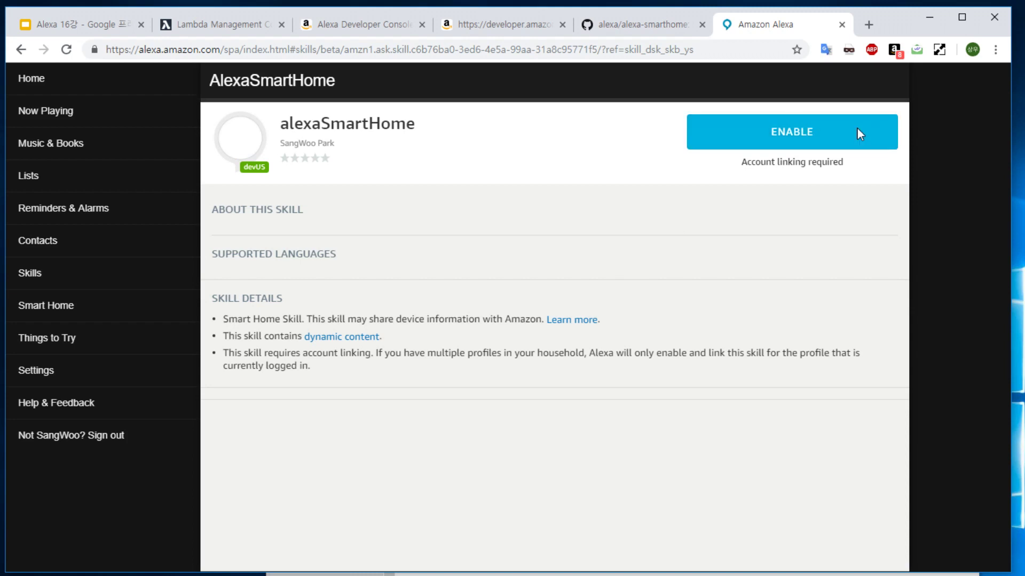
click(742, 51)
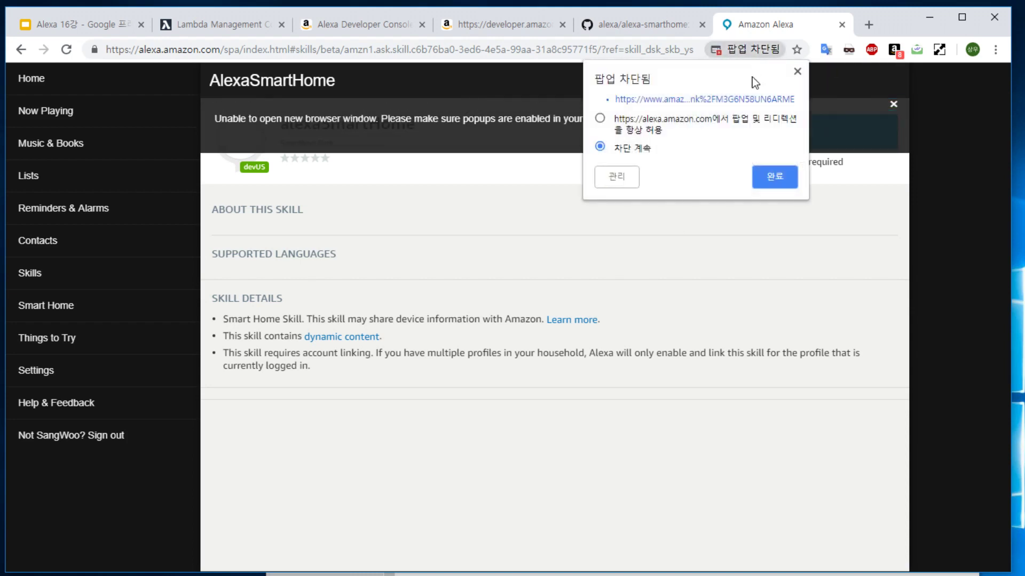
click(671, 102)
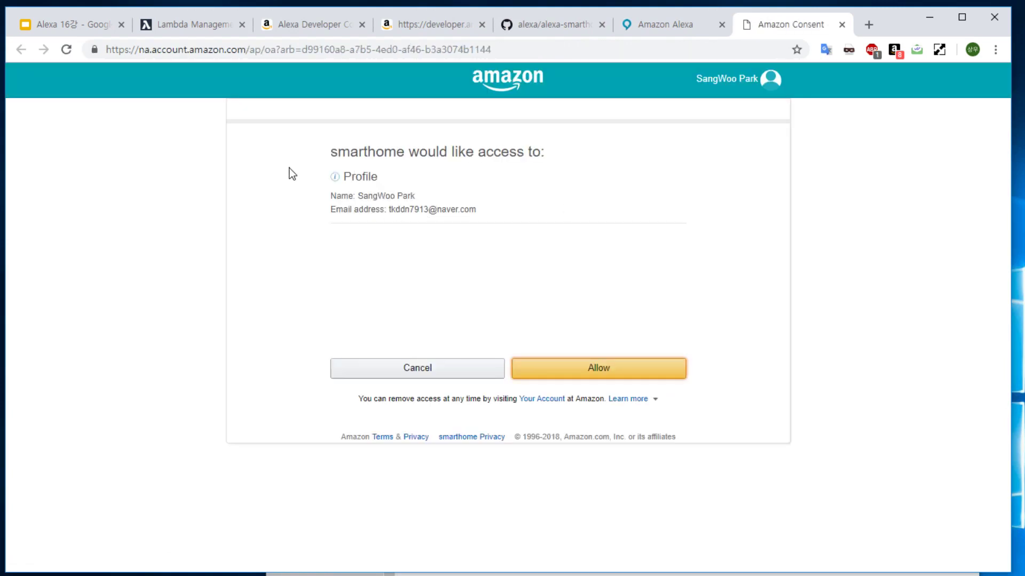
click(643, 379)
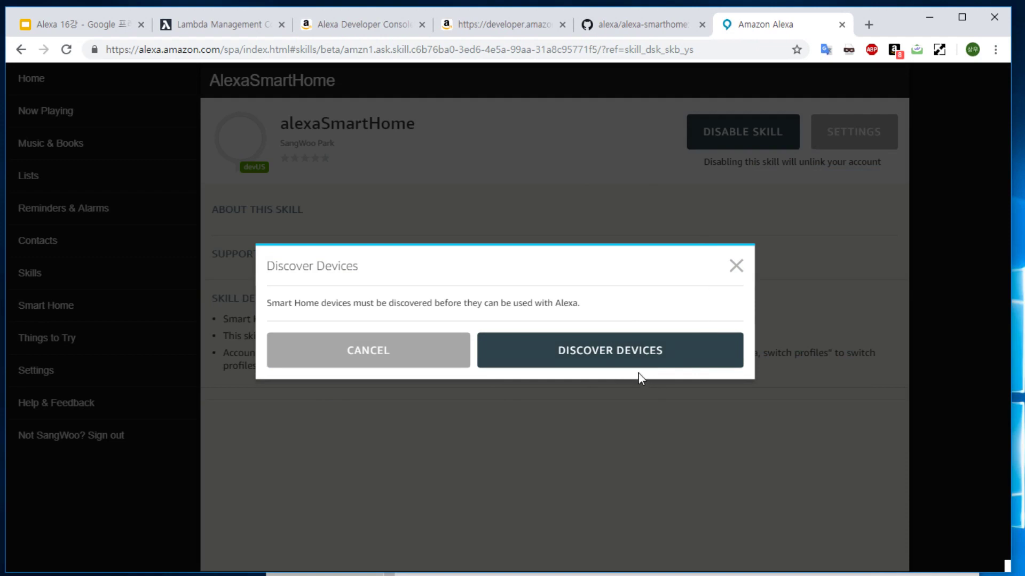
Step: Run device discovery for the linked smart home skill and return to the Alexa 16강 presentation in Google Slides
click(545, 361)
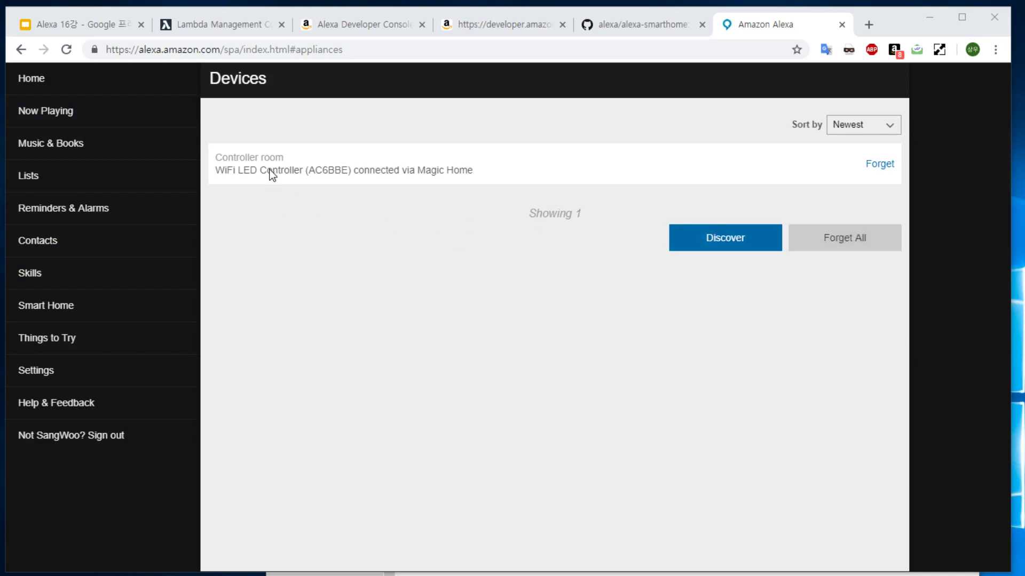
click(53, 29)
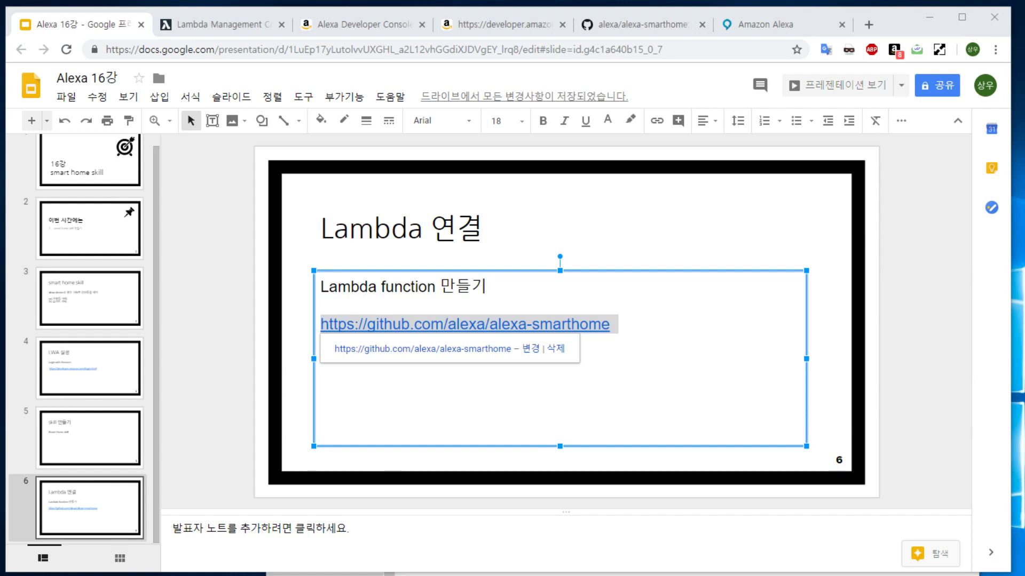
key(Page_Down)
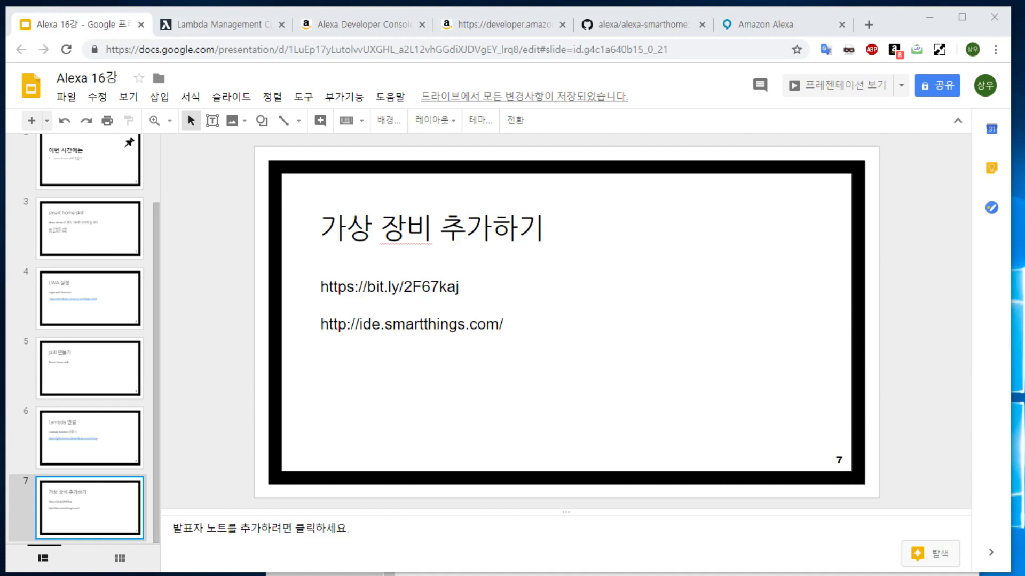
click(356, 286)
drag(458, 287, 302, 291)
key(ctrl+c)
click(868, 24)
key(ctrl+v)
key(Return)
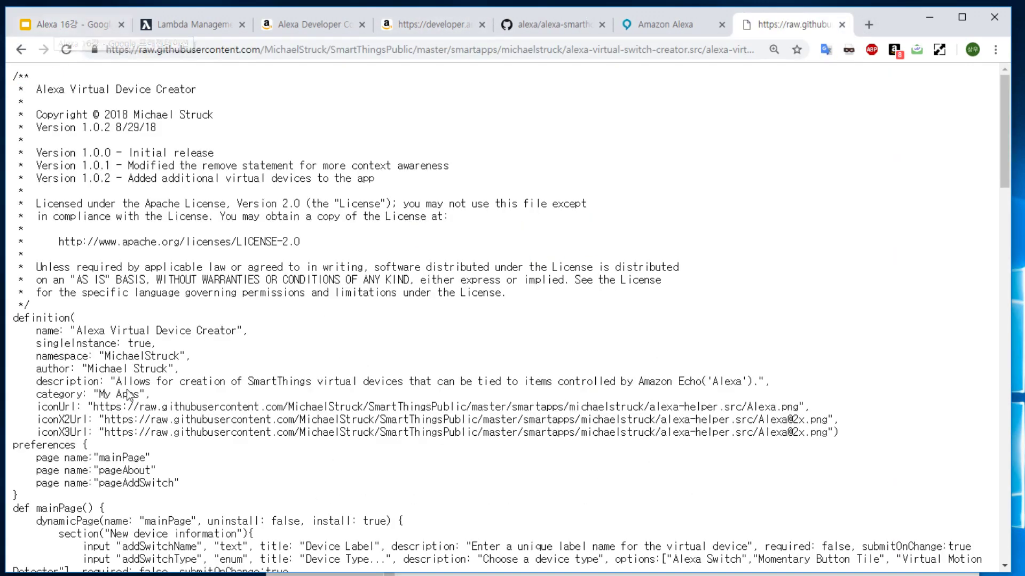
key(Page_Down)
key(Page_Up)
click(24, 25)
click(449, 324)
drag(531, 324, 315, 320)
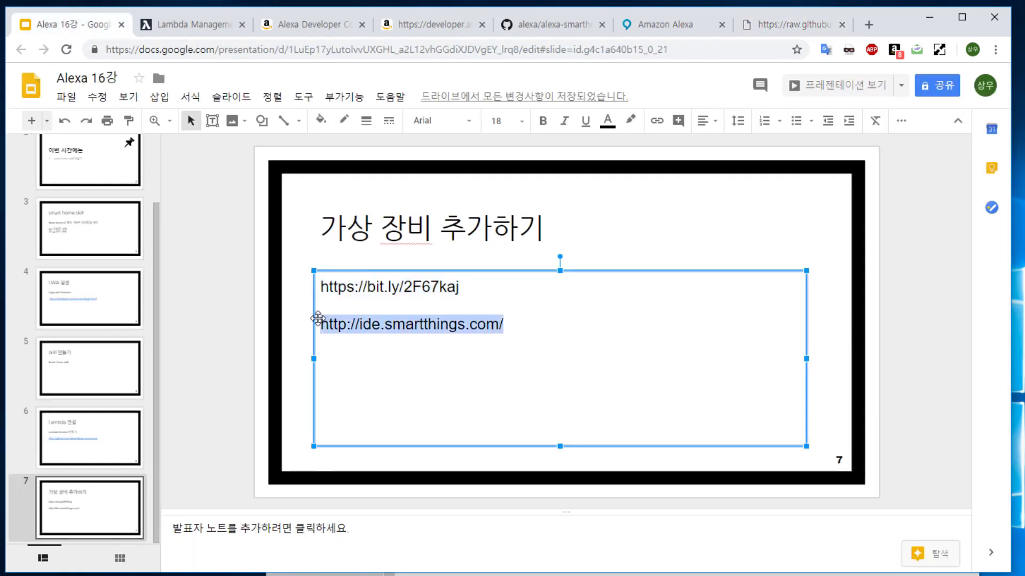
click(869, 25)
key(ctrl+v)
key(Return)
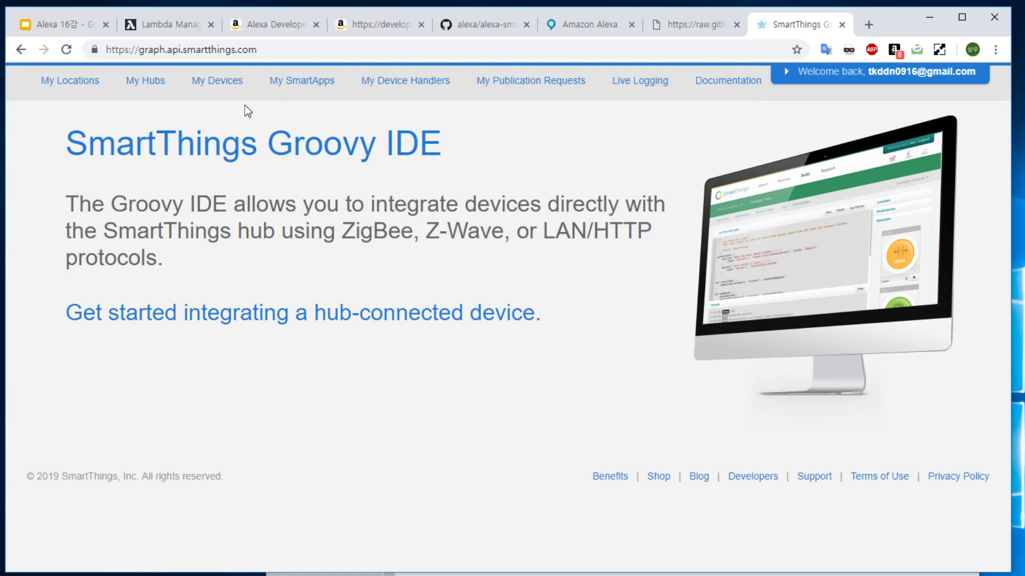
Step: Create a SmartThings location named "work" with the temperature scale set to C
click(82, 90)
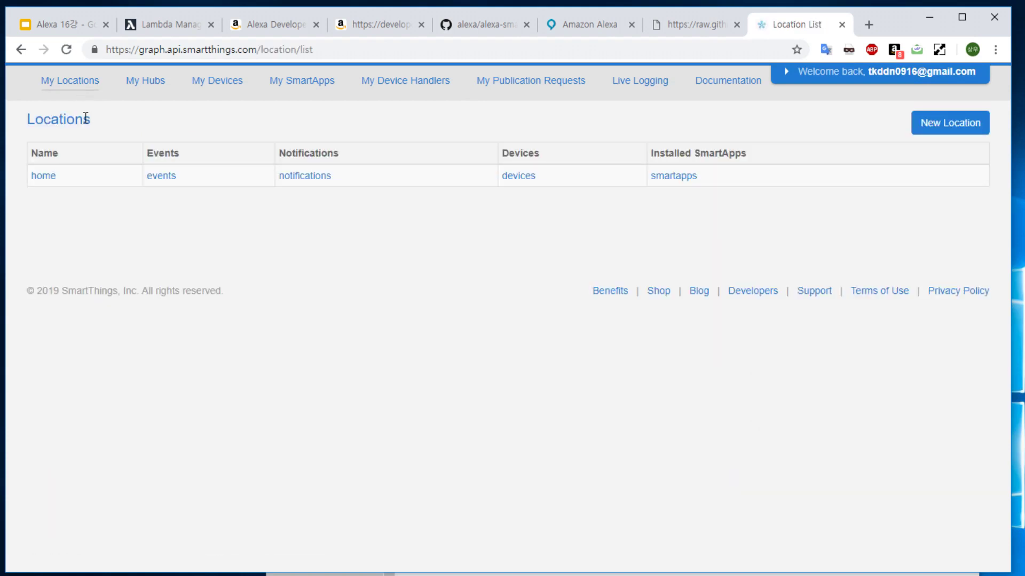
click(972, 129)
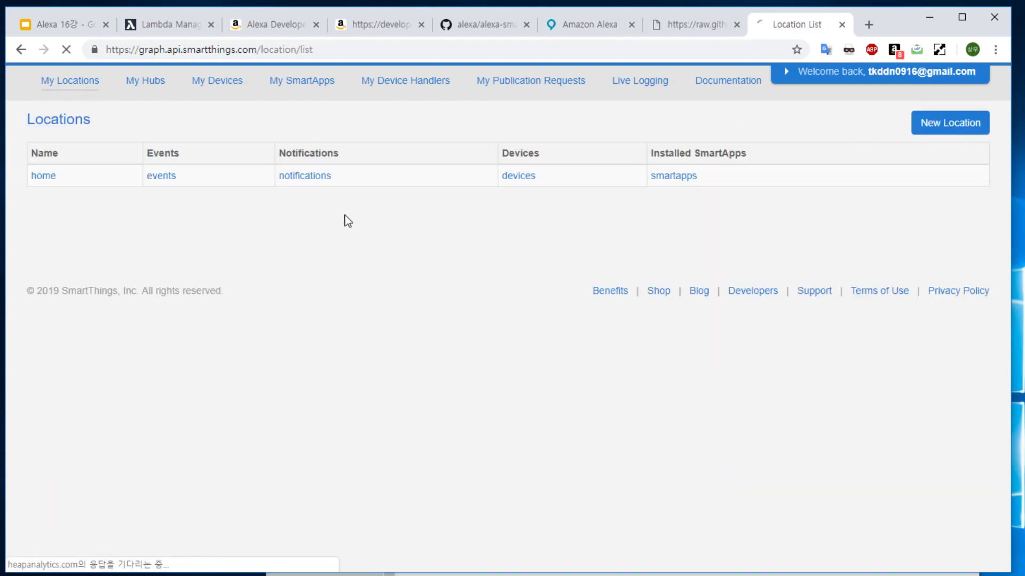
click(180, 196)
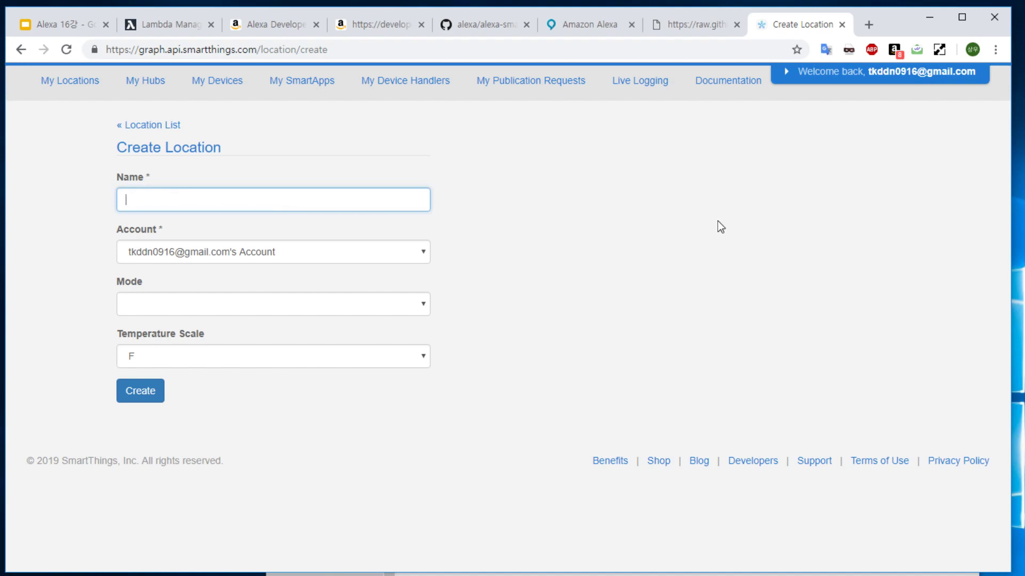
text(work)
click(511, 245)
click(193, 357)
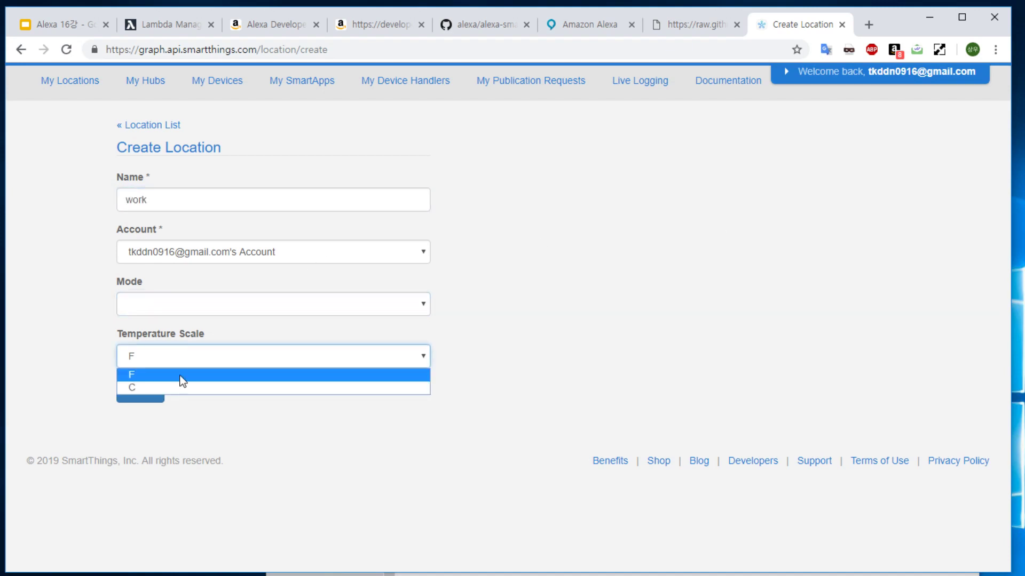
click(168, 390)
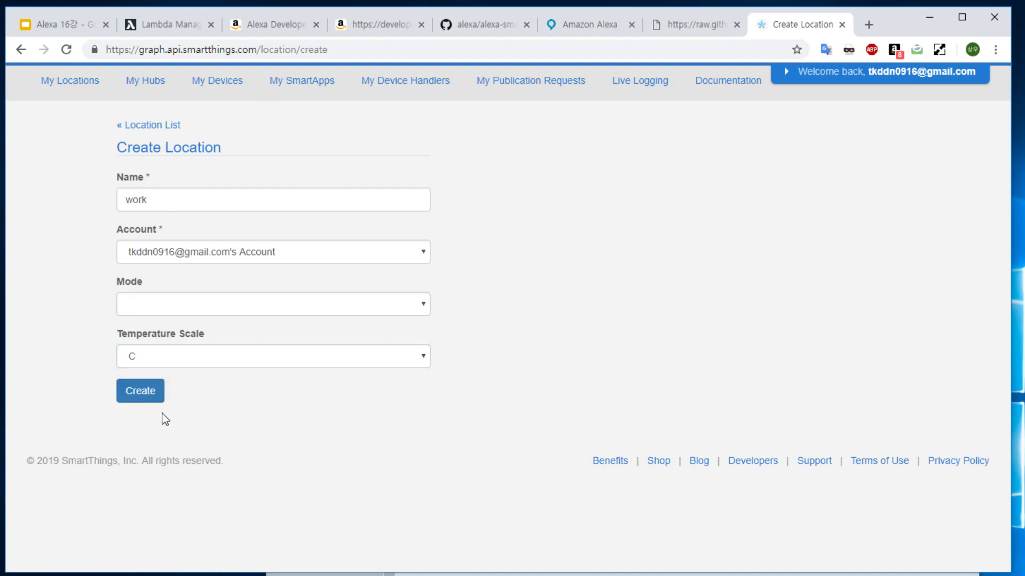
click(145, 400)
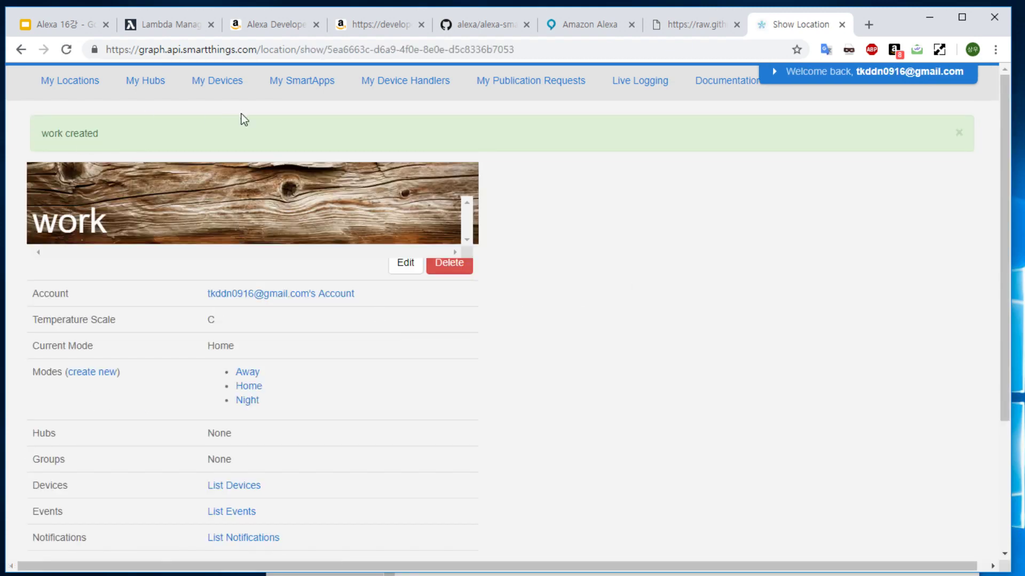
Step: Create a new SmartApp from code, using the full Alexa Virtual Device Creator source from the raw GitHub page
click(316, 89)
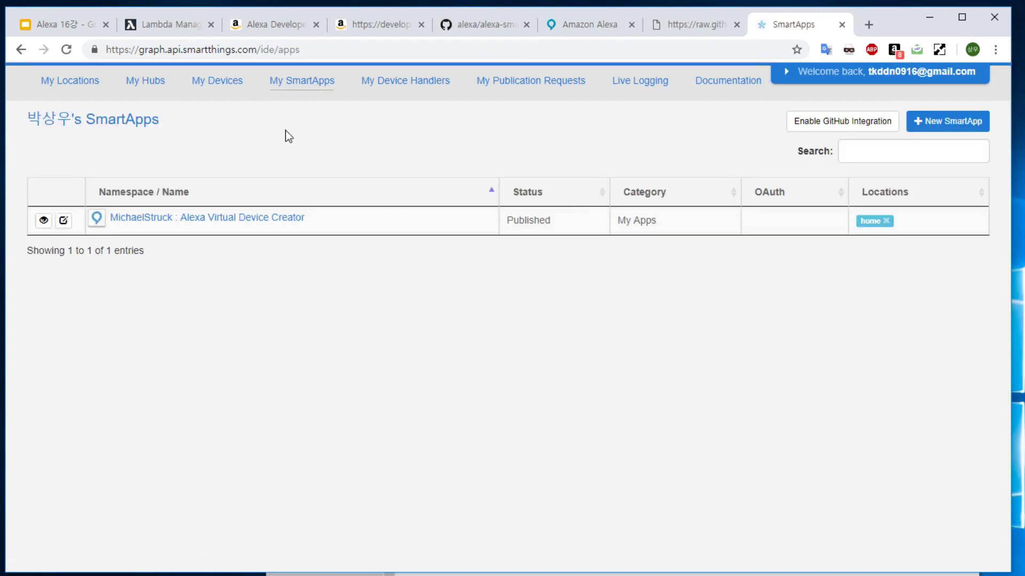
click(961, 129)
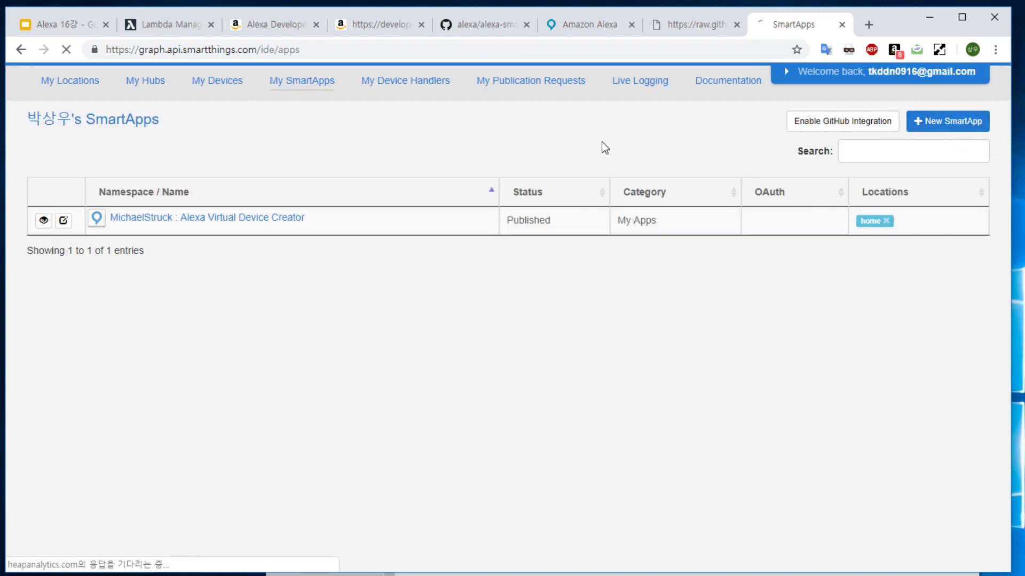
click(130, 165)
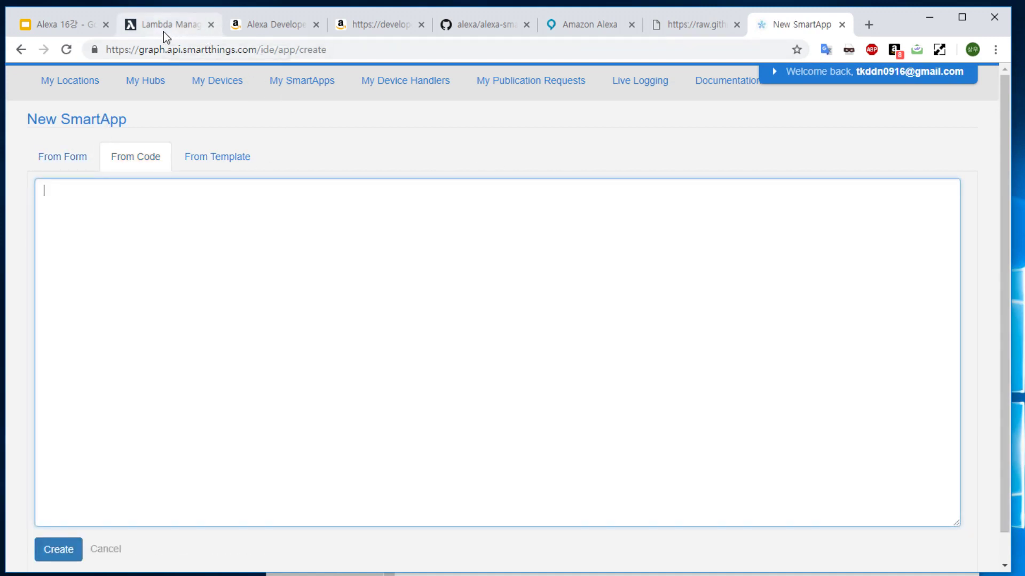
click(712, 31)
key(ctrl+a)
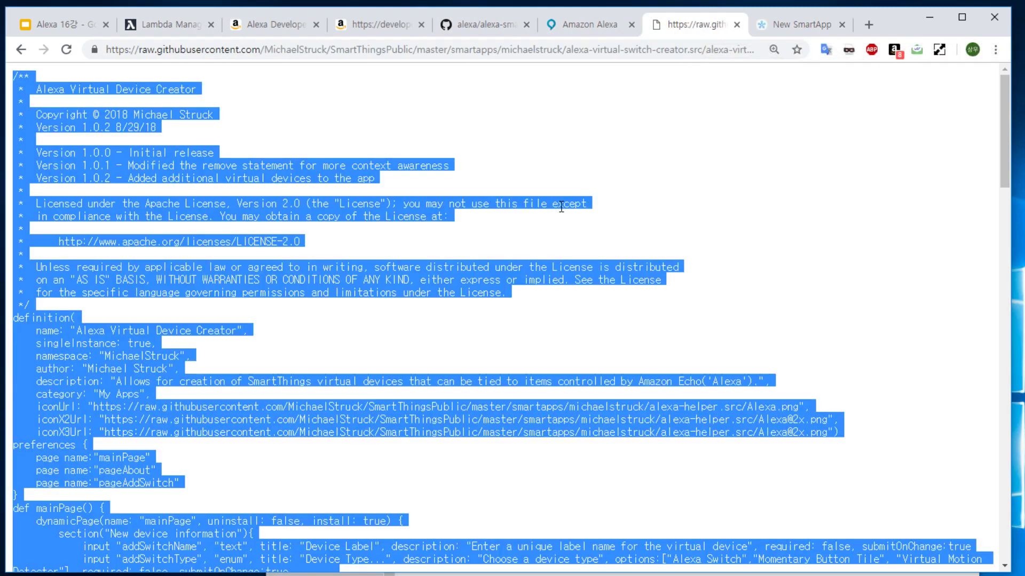
click(780, 24)
key(ctrl+v)
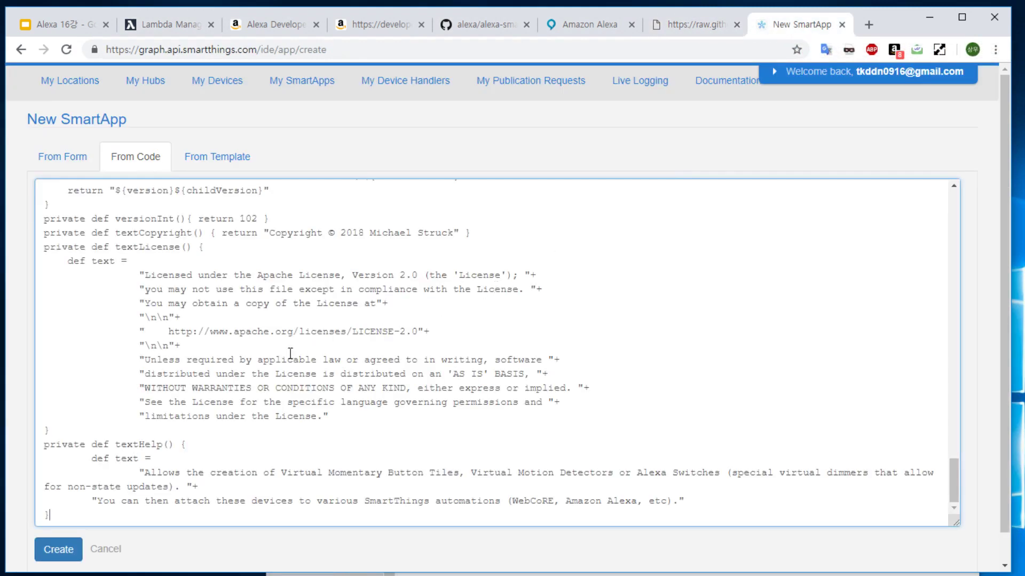
click(60, 551)
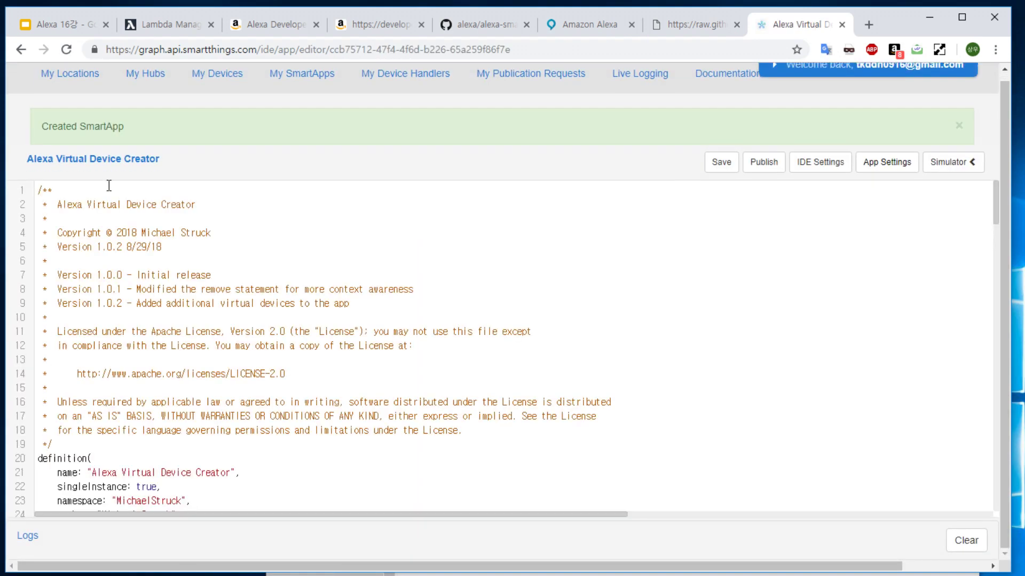
Step: Save the Alexa Virtual Device Creator SmartApp, publish it for yourself, and return to the list of SmartApps
click(715, 180)
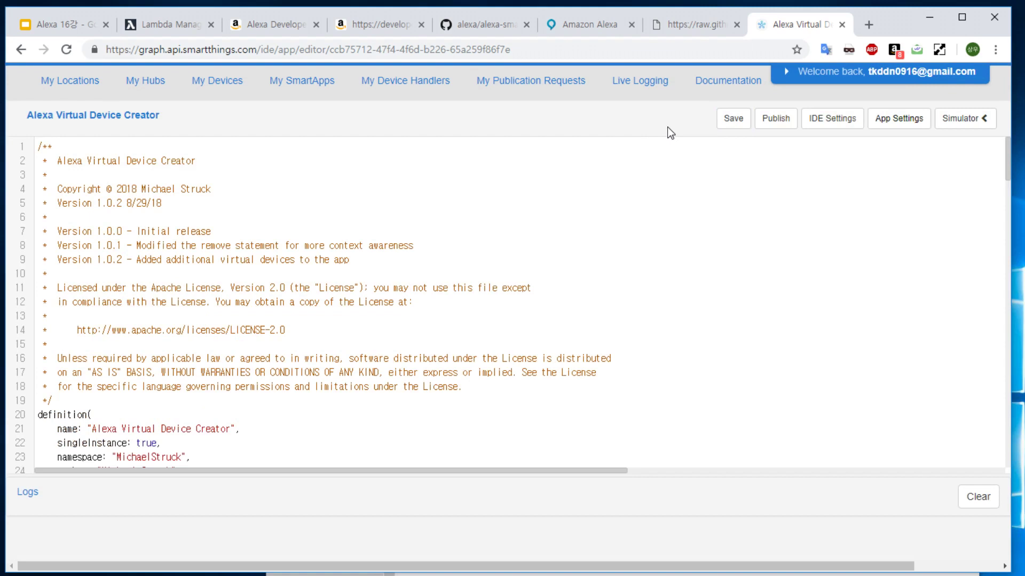
click(746, 130)
click(775, 118)
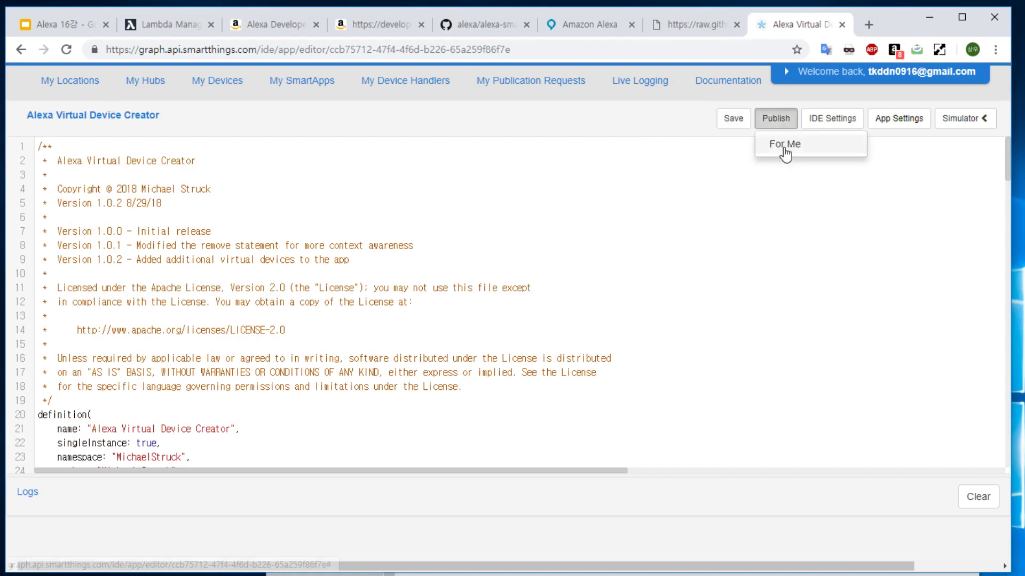
click(784, 143)
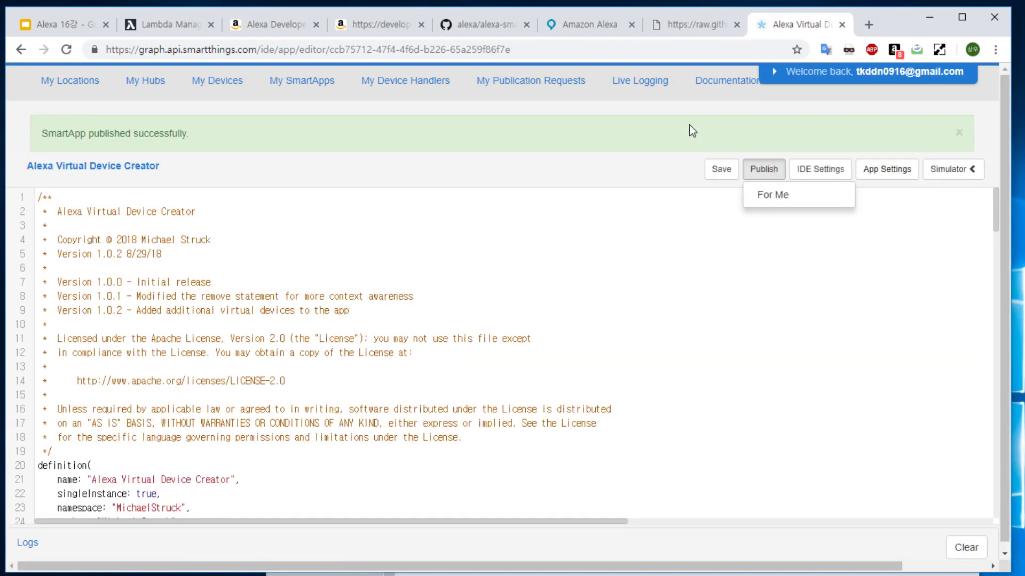
drag(108, 136, 251, 140)
click(251, 140)
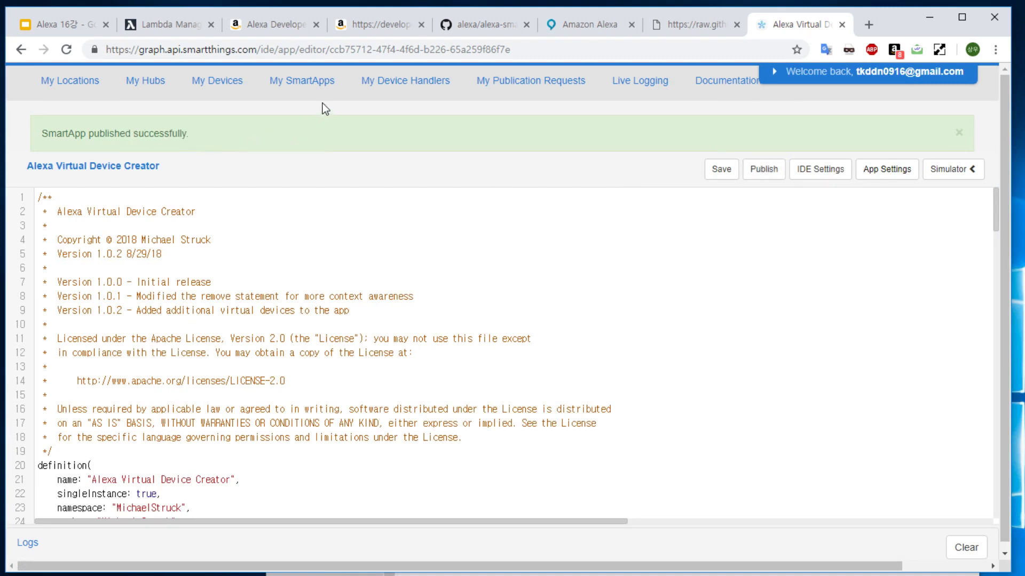
click(951, 170)
click(732, 170)
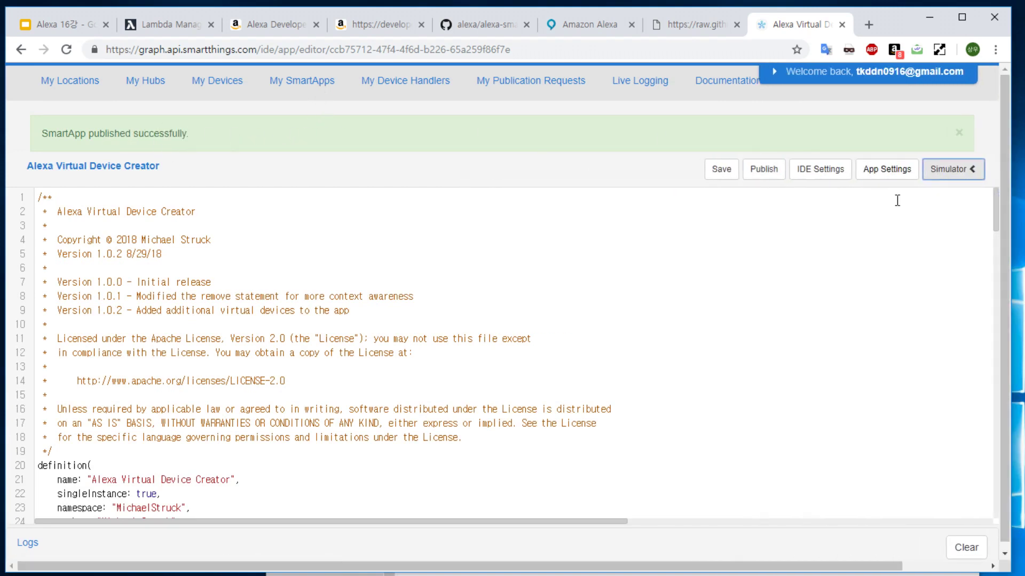
click(318, 88)
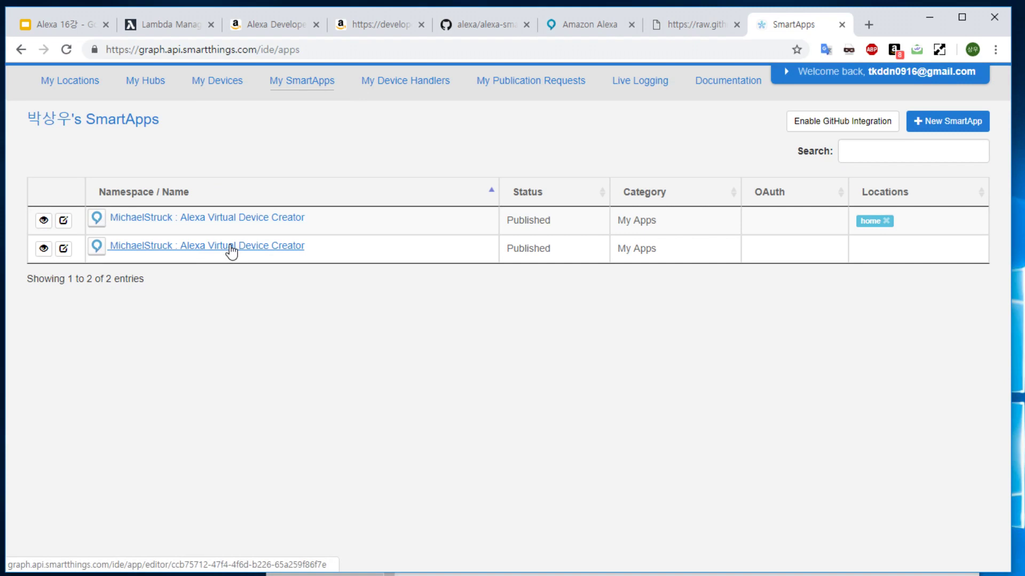
Step: Start a new SmartThings device named "alexa device" with the label "alexa switch device"
click(211, 81)
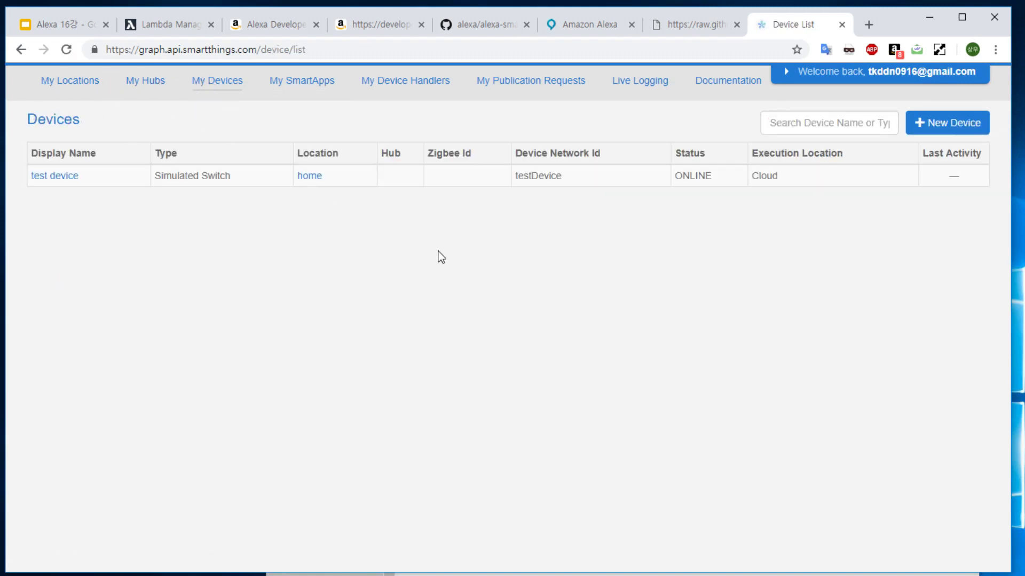
click(946, 131)
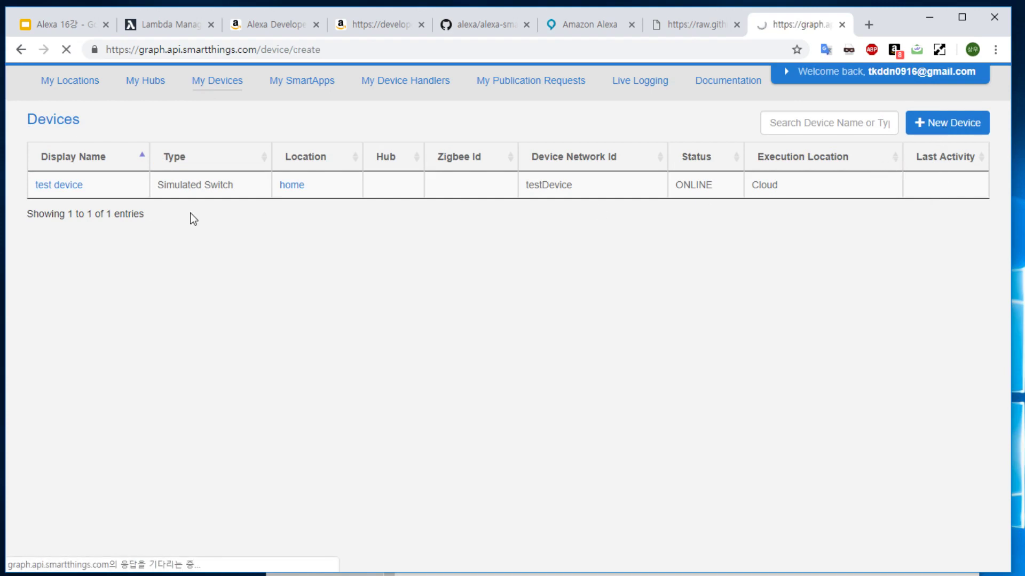
click(155, 197)
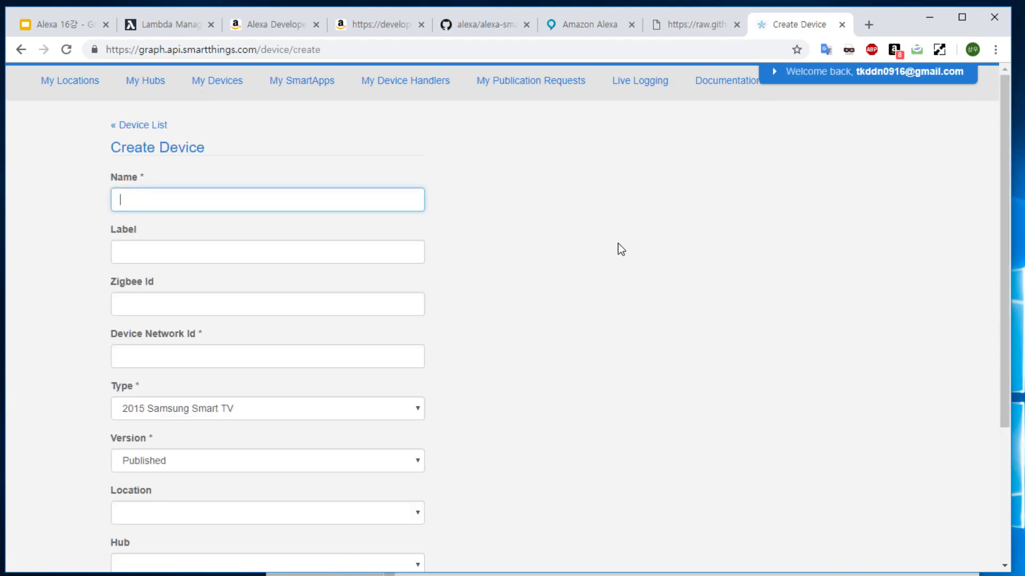
text(alexa device)
key(Tab)
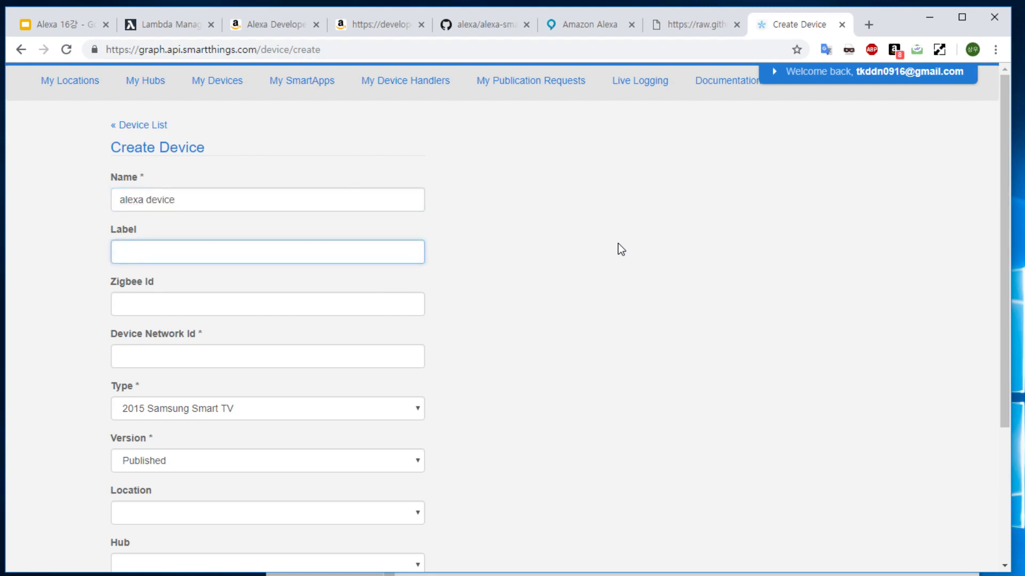
text(alexa switch device)
key(ctrl+a)
key(BackSpace)
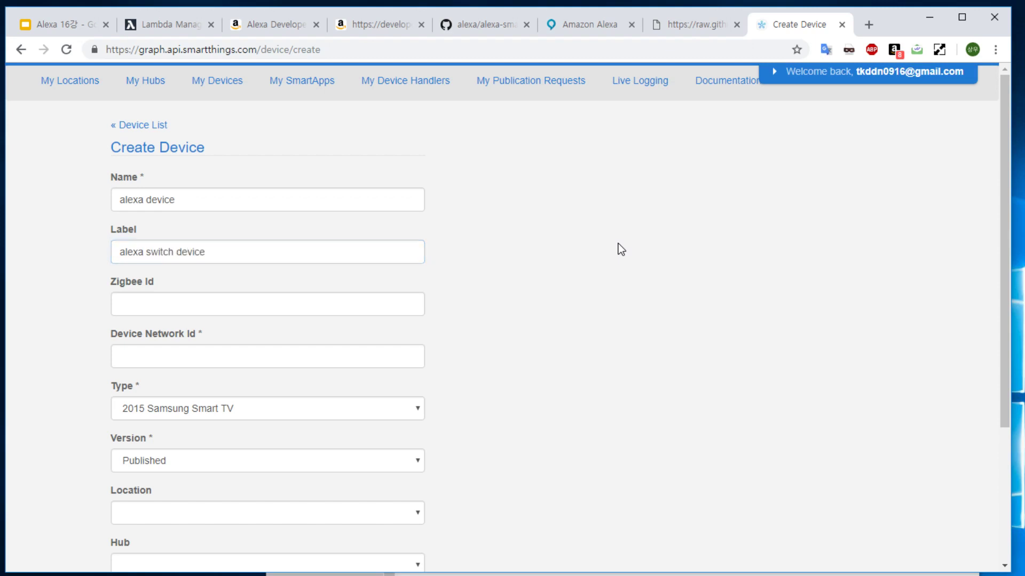
Step: Set the new device's Device Network Id to "alexa switch device", leaving the Zigbee Id empty
click(208, 356)
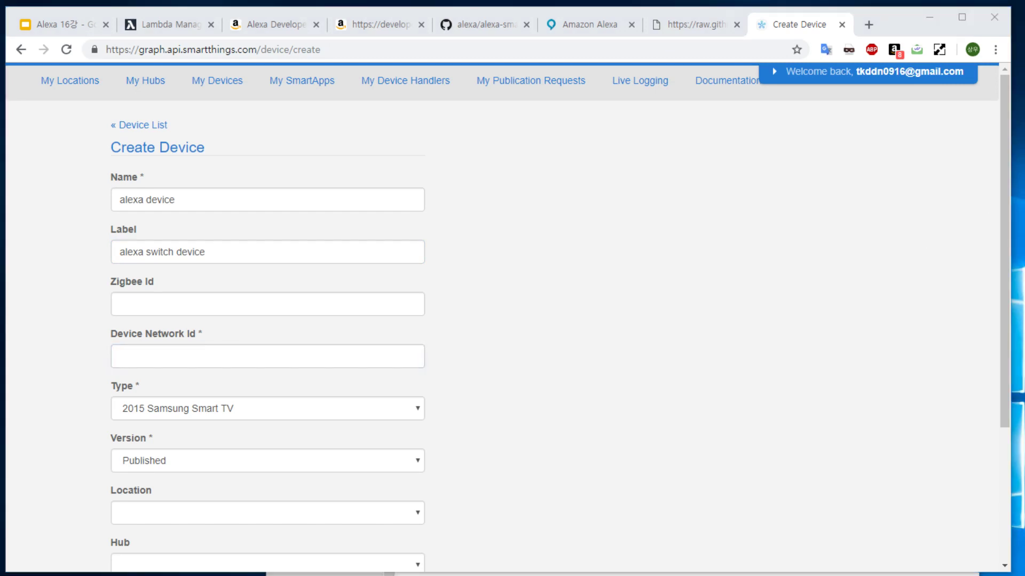
click(172, 306)
click(200, 357)
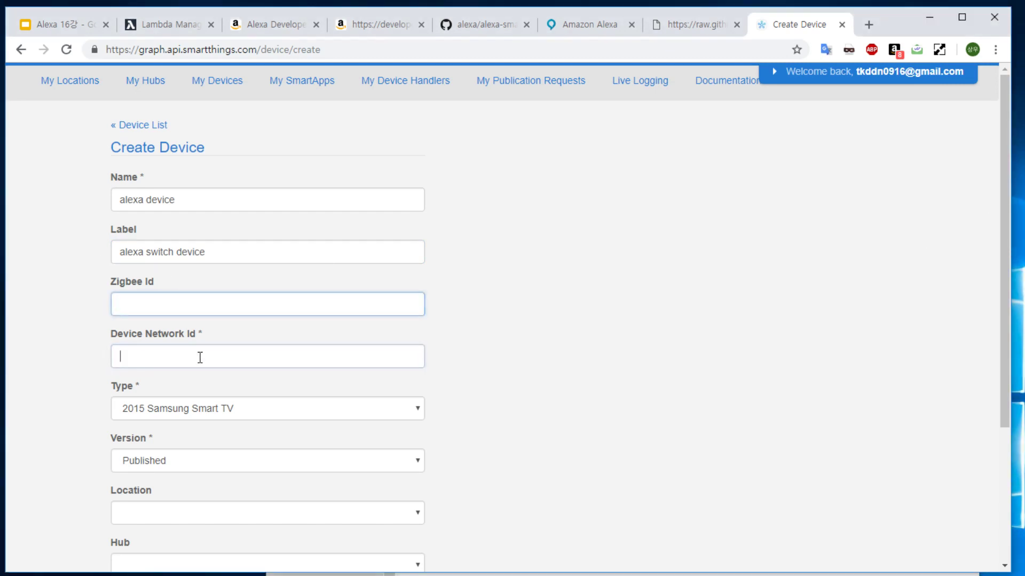
text(ce)
click(556, 339)
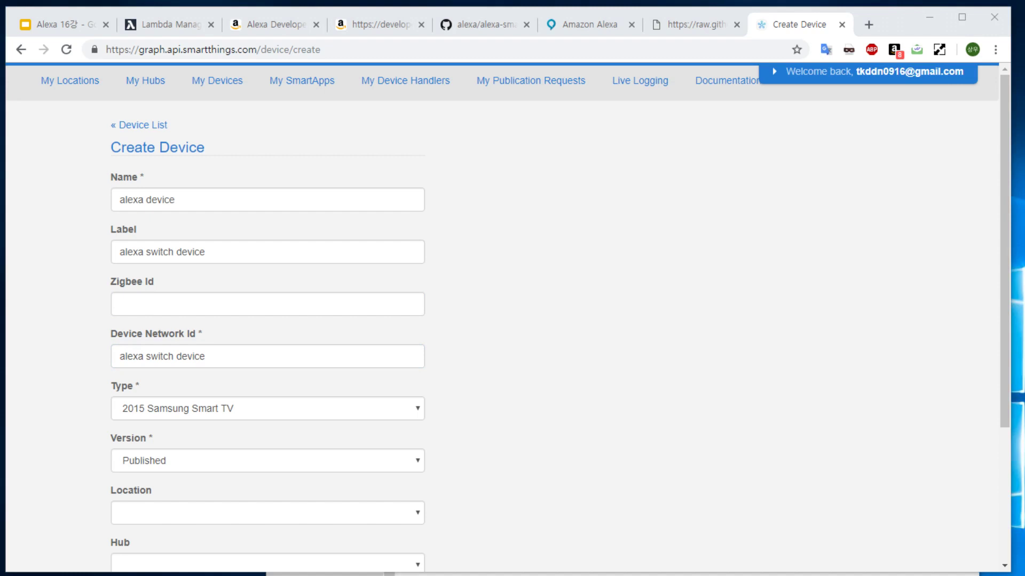
Step: Set the new device's type to Simulated Switch
click(273, 415)
scroll(256, 481, down, 10)
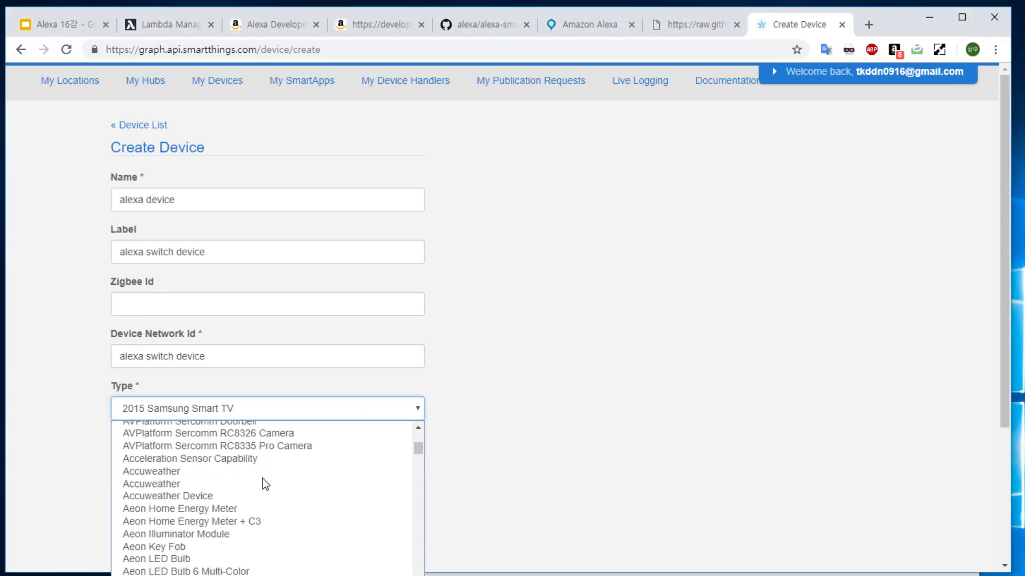
scroll(251, 473, down, 20)
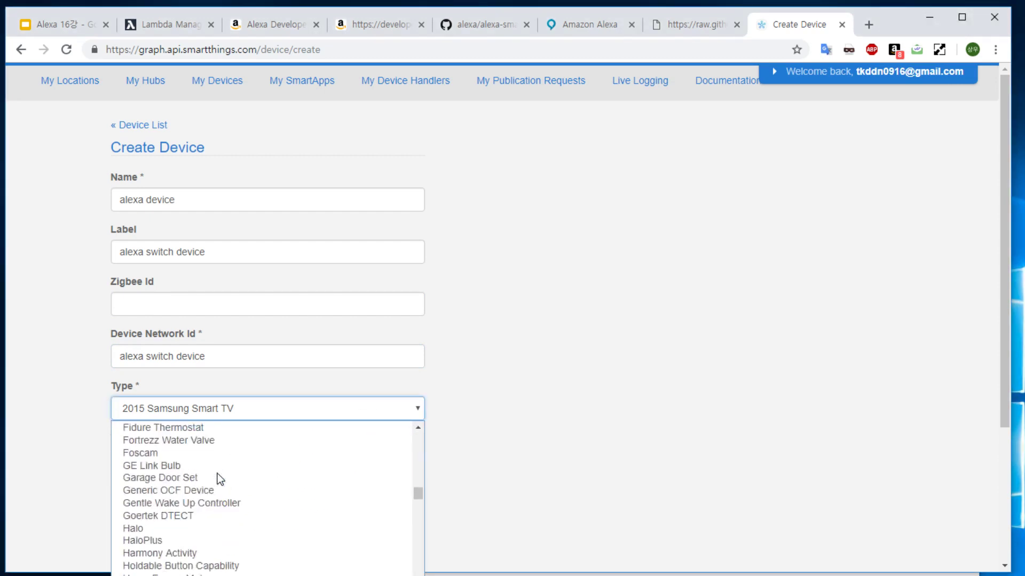
scroll(238, 477, down, 20)
text(si)
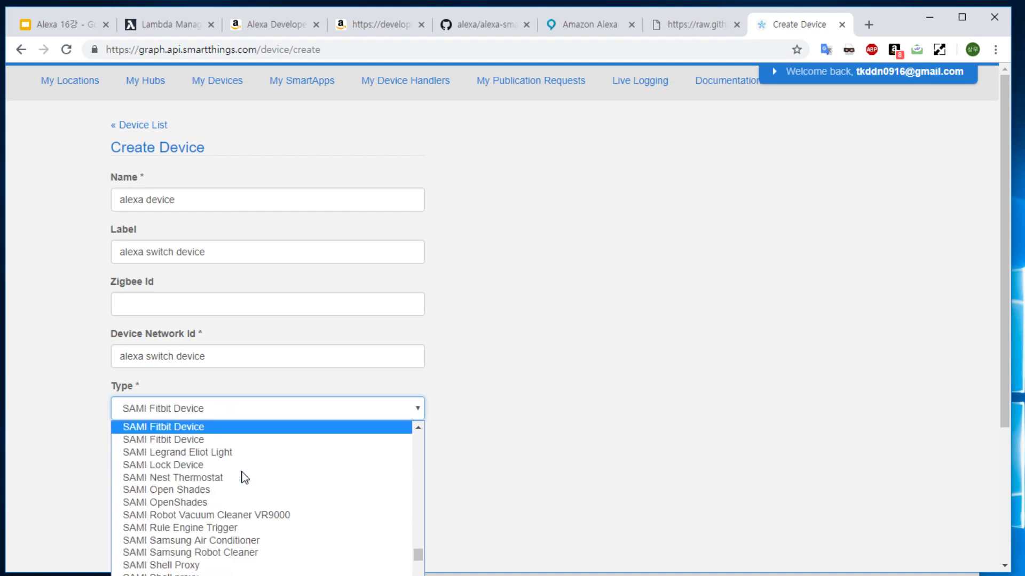
scroll(244, 476, down, 6)
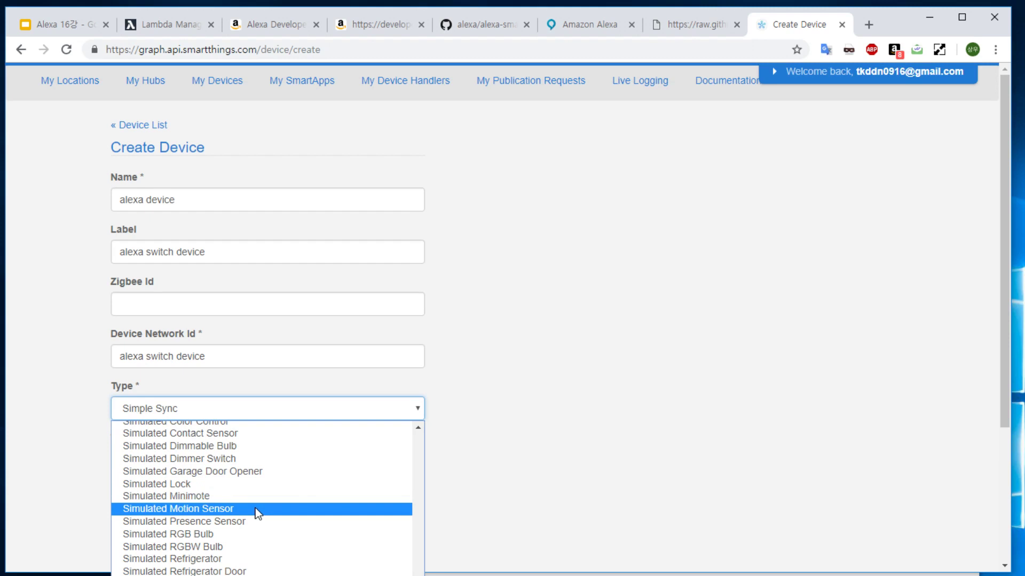
scroll(255, 508, down, 4)
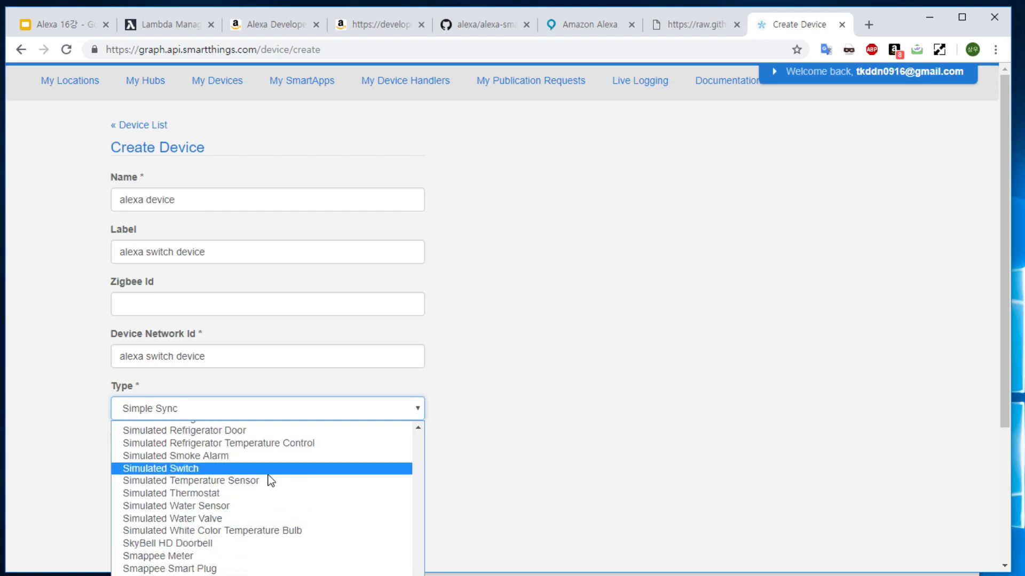
click(269, 473)
Step: Create the device with the Published version and the "work" location, and return to the list of devices
scroll(640, 395, down, 3)
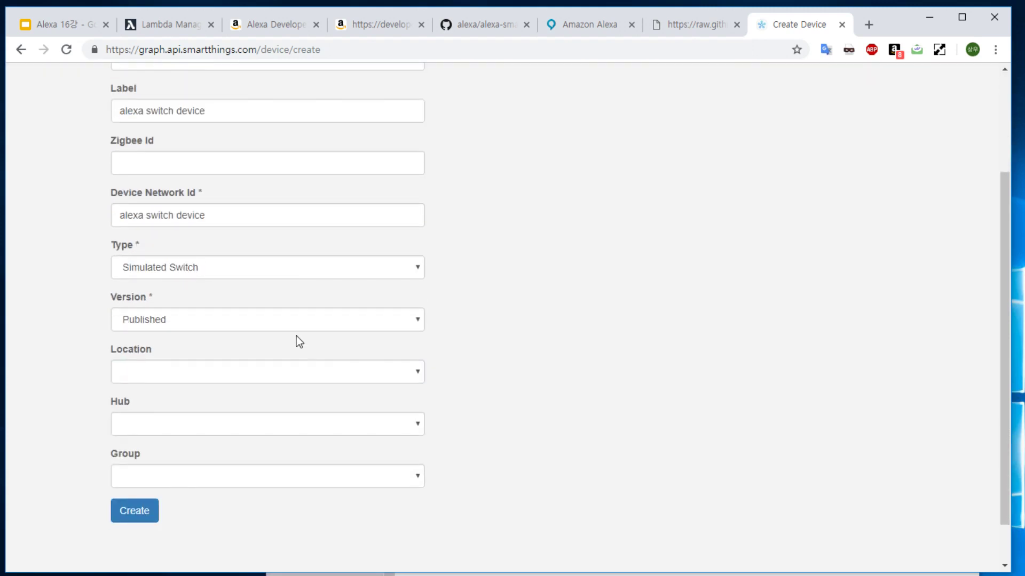
click(319, 321)
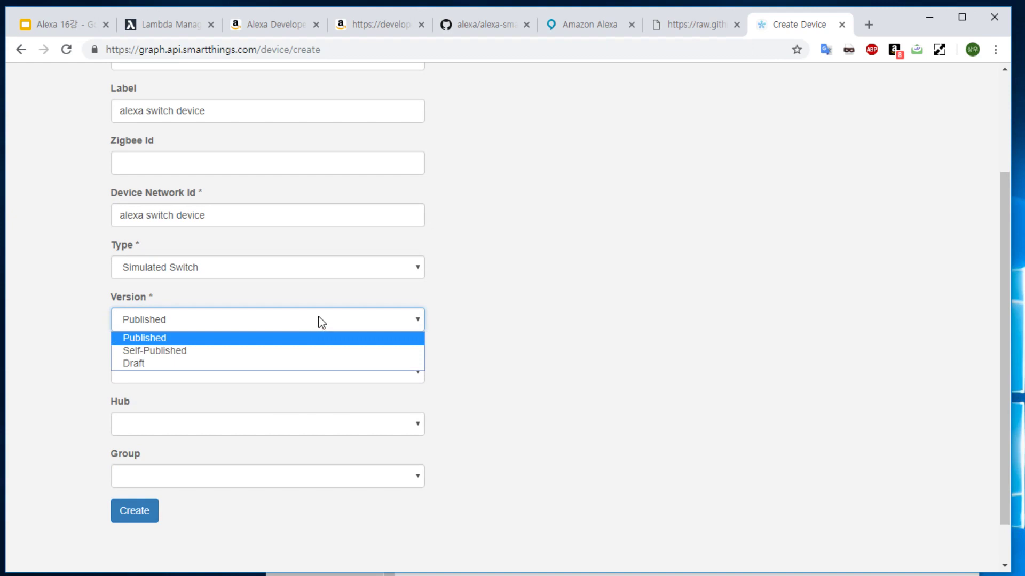
click(320, 321)
click(395, 377)
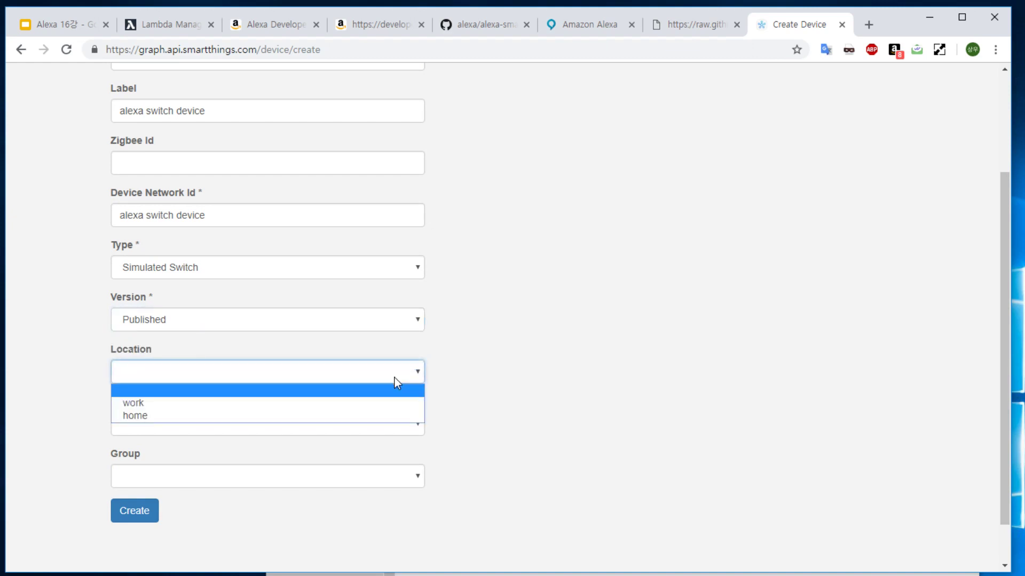
click(359, 404)
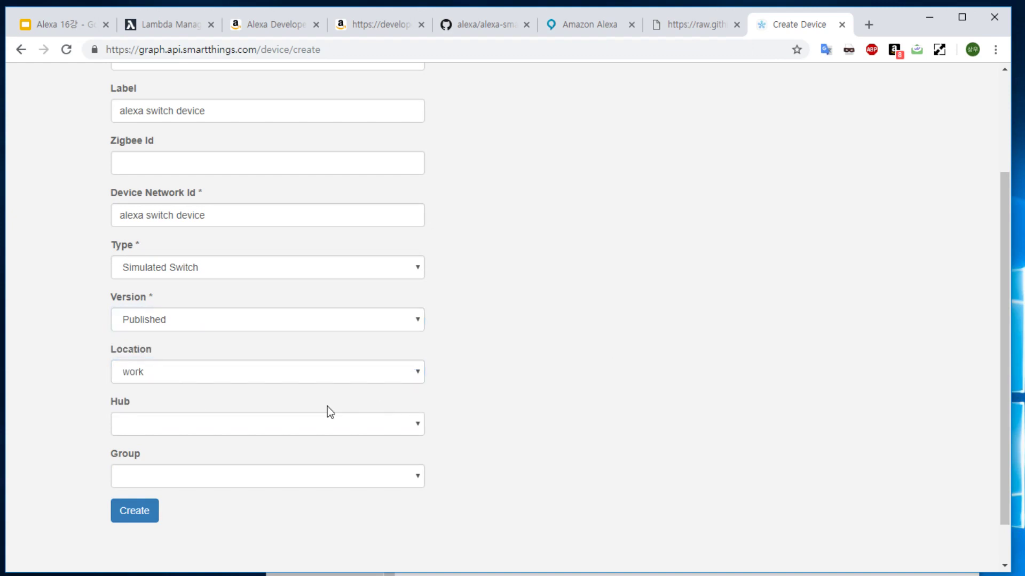
scroll(543, 375, down, 1)
click(140, 470)
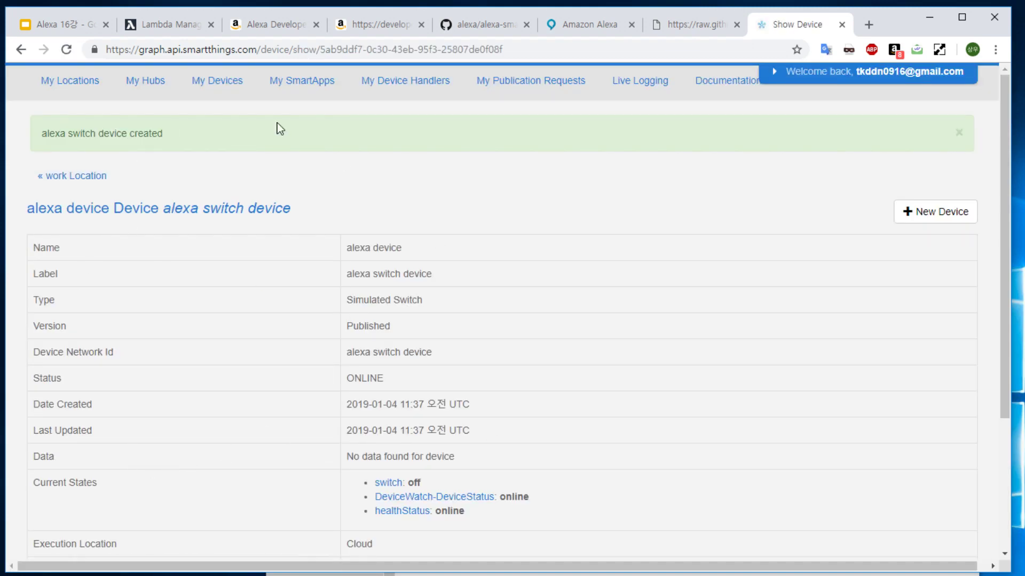
click(215, 88)
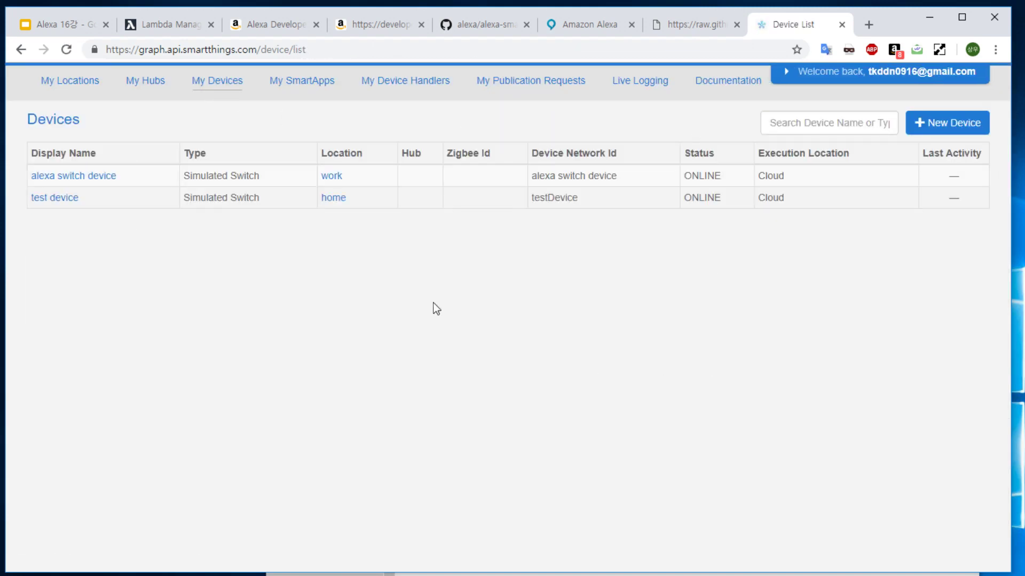
Step: Switch to the Amazon Alexa web app, search all skills for "smartthings", and open the SmartThings skill page
click(574, 29)
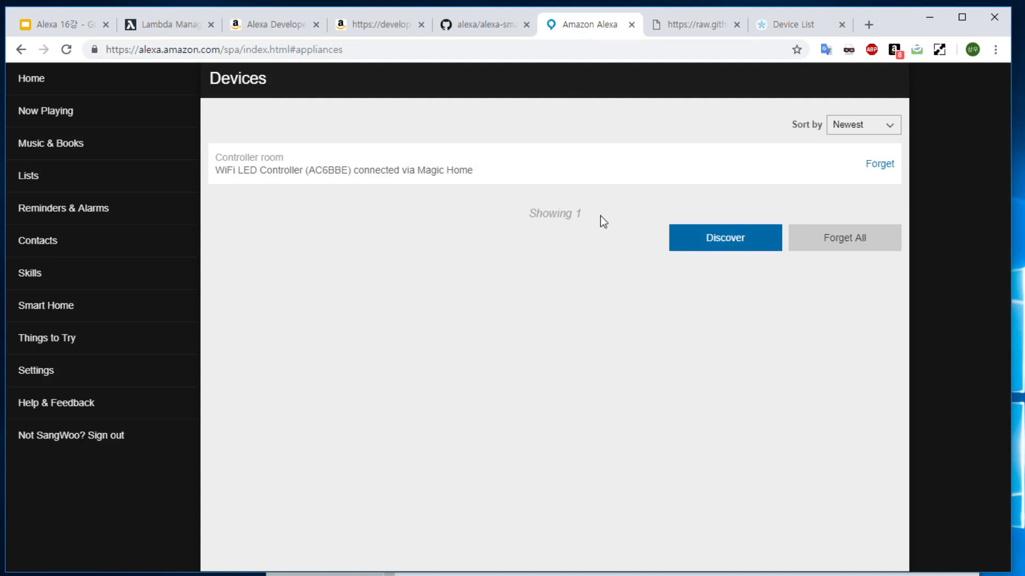
click(79, 287)
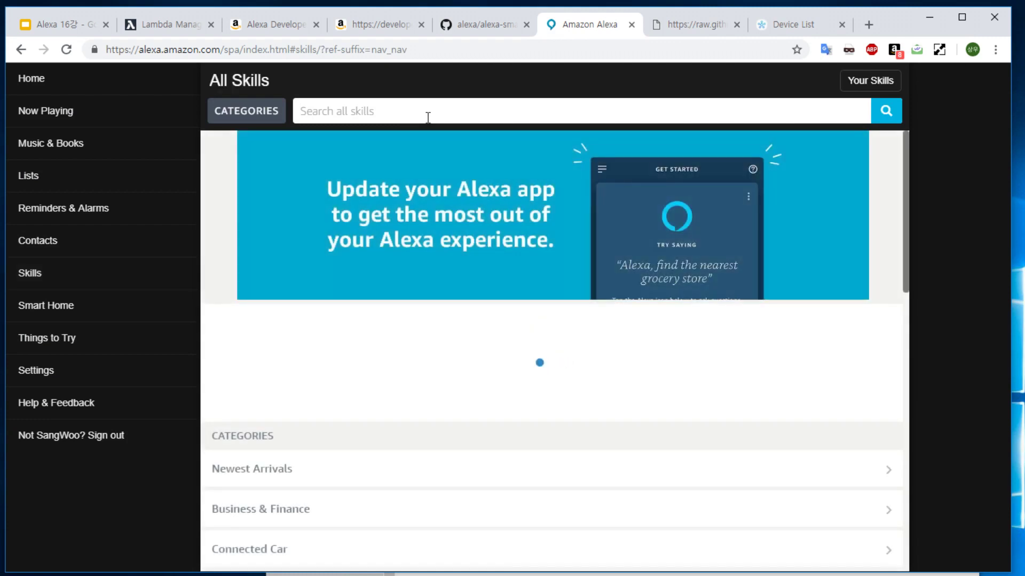
text(smartthings)
key(Return)
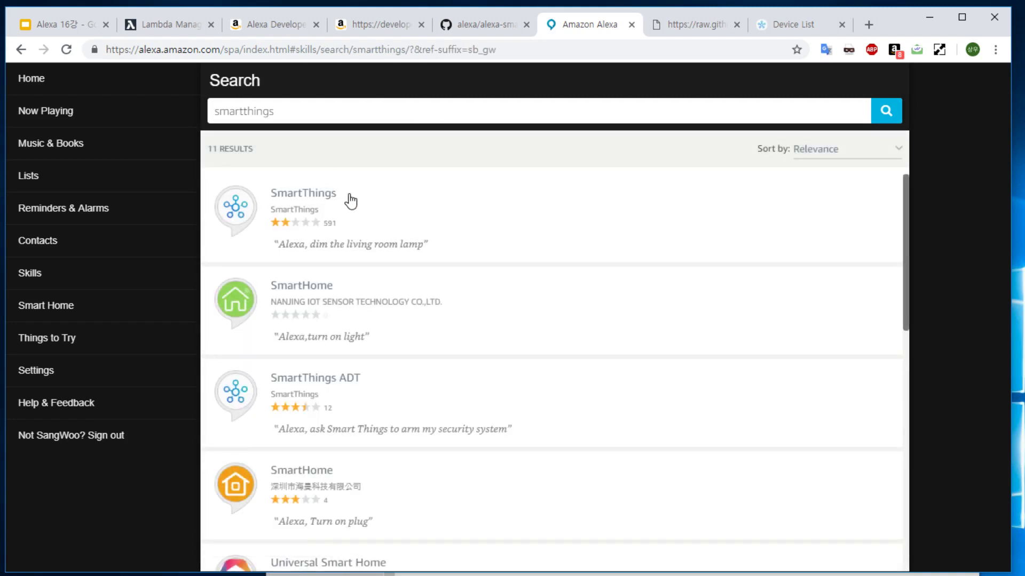
click(366, 205)
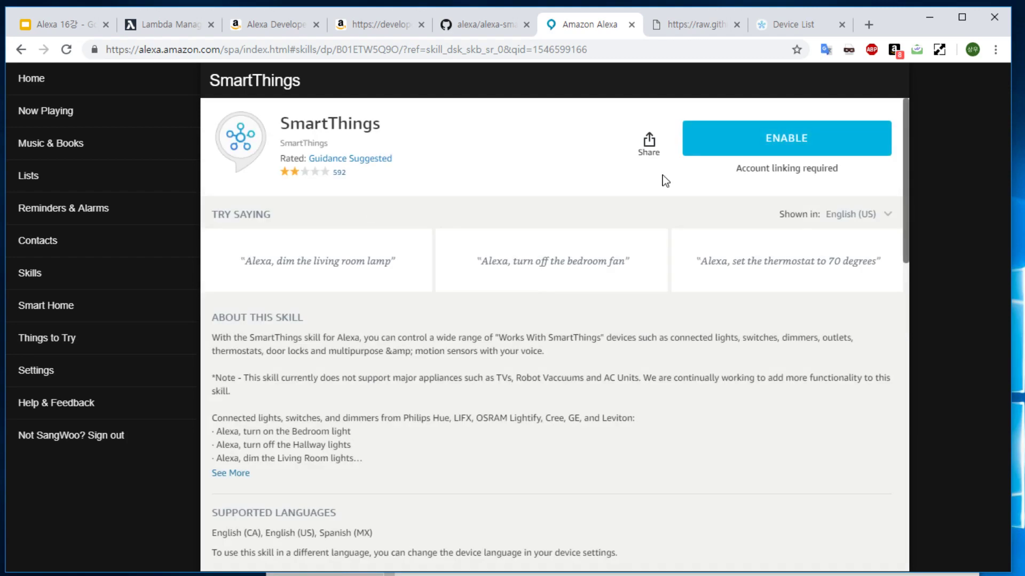
Step: Start enabling the SmartThings skill and sign in again with the Amazon account password
click(786, 155)
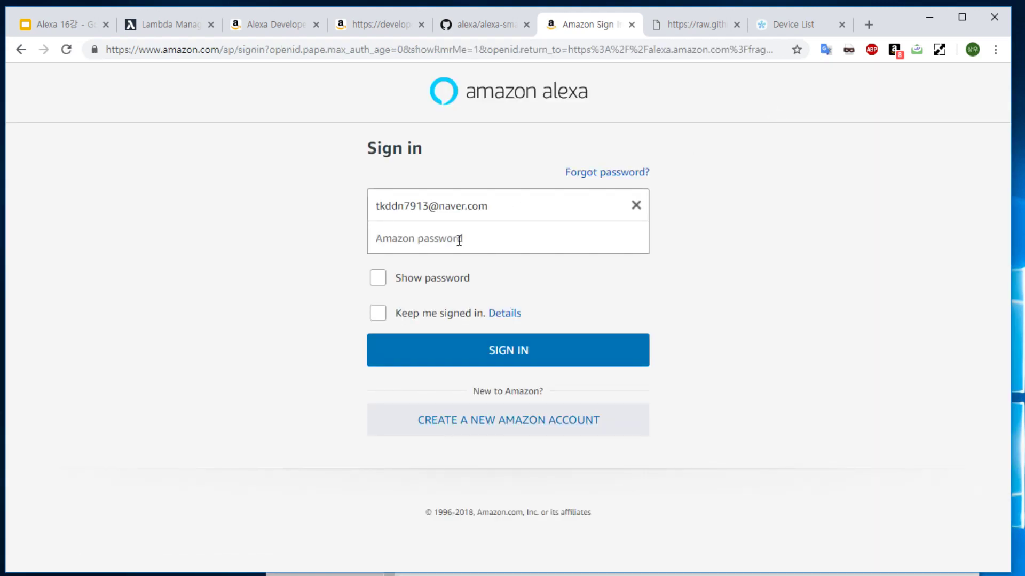
click(459, 239)
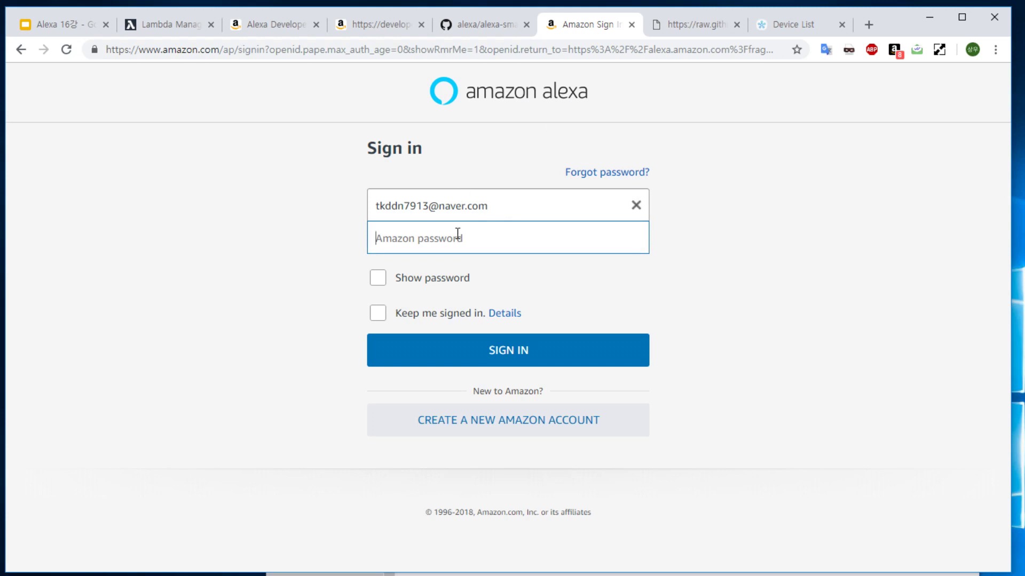
text(••••••••)
click(533, 349)
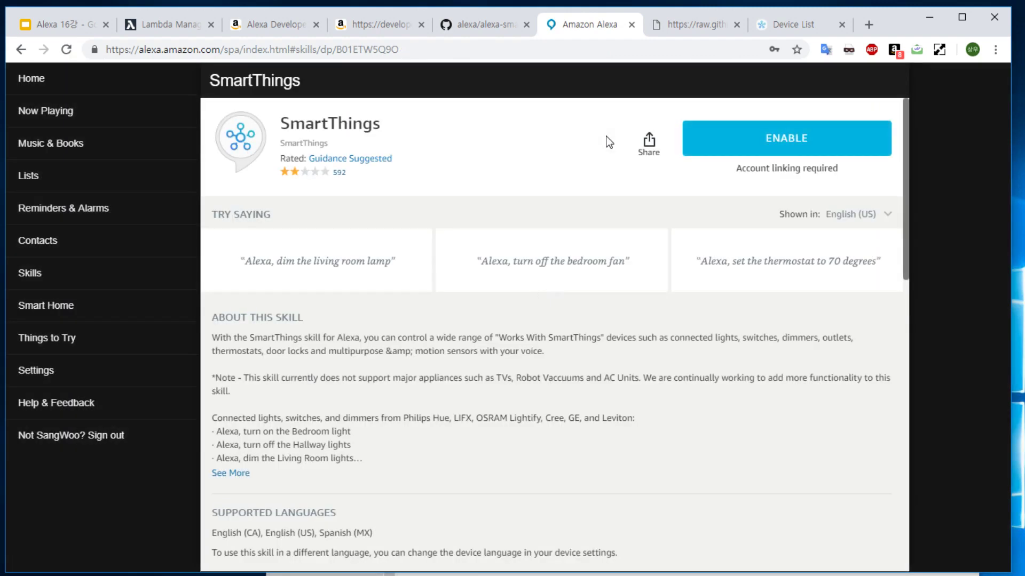
Step: Enable the SmartThings skill again and open its account-linking page from the browser's blocked pop-up
click(792, 128)
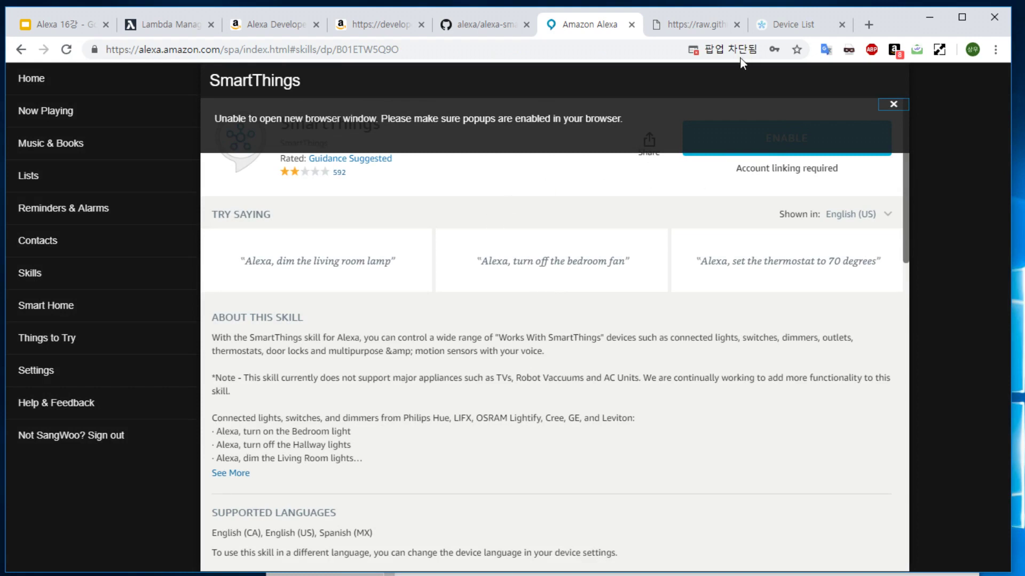
click(725, 51)
click(670, 100)
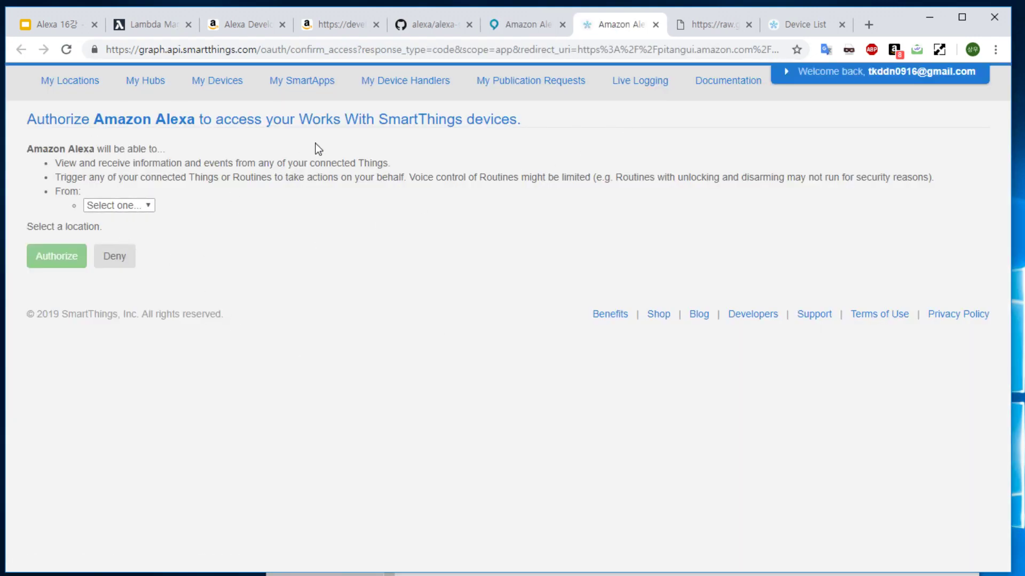
Step: Authorize Amazon Alexa to access the SmartThings devices of the "work" location, close the linking page, and start device discovery
click(117, 208)
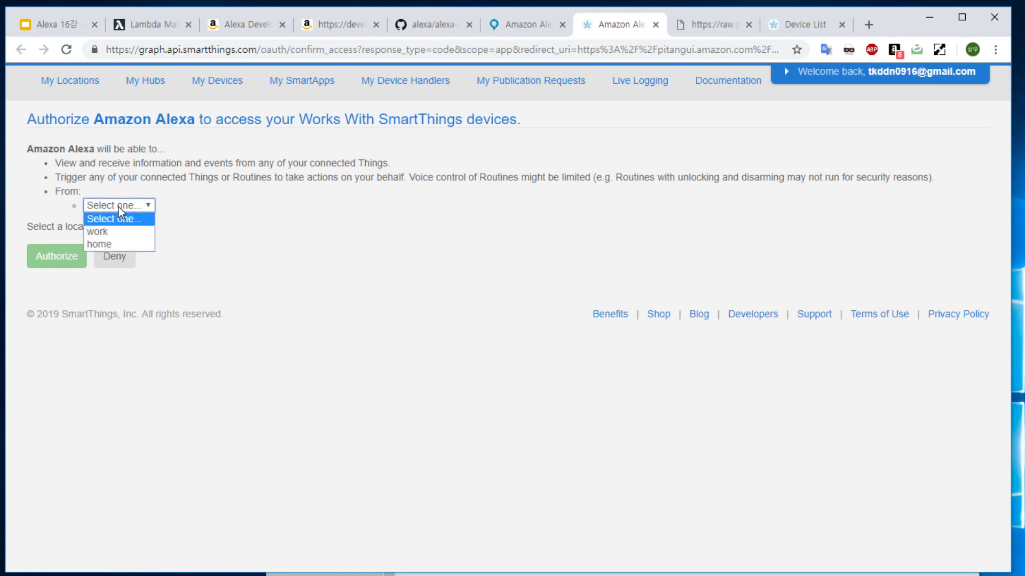
click(114, 232)
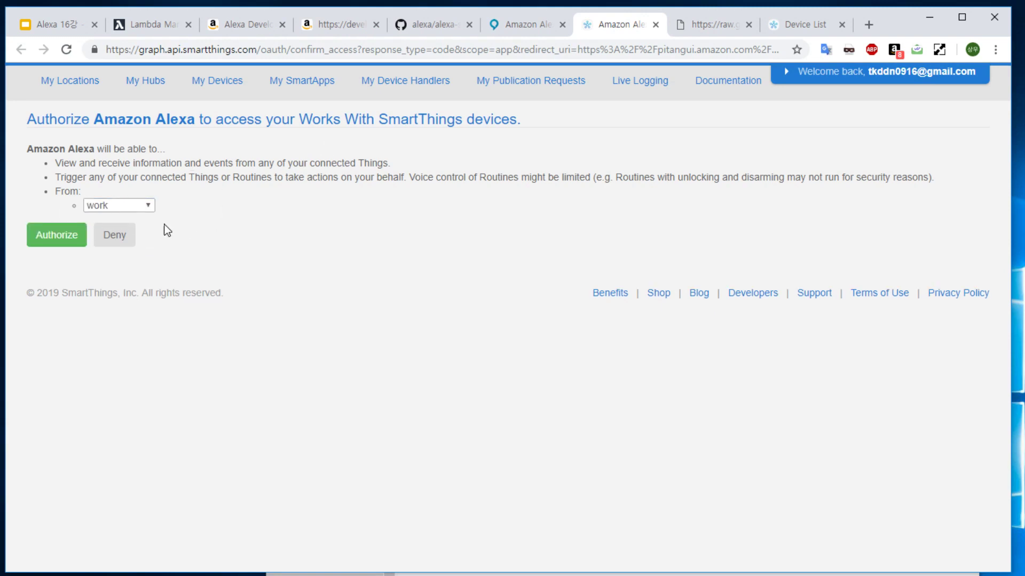
click(45, 241)
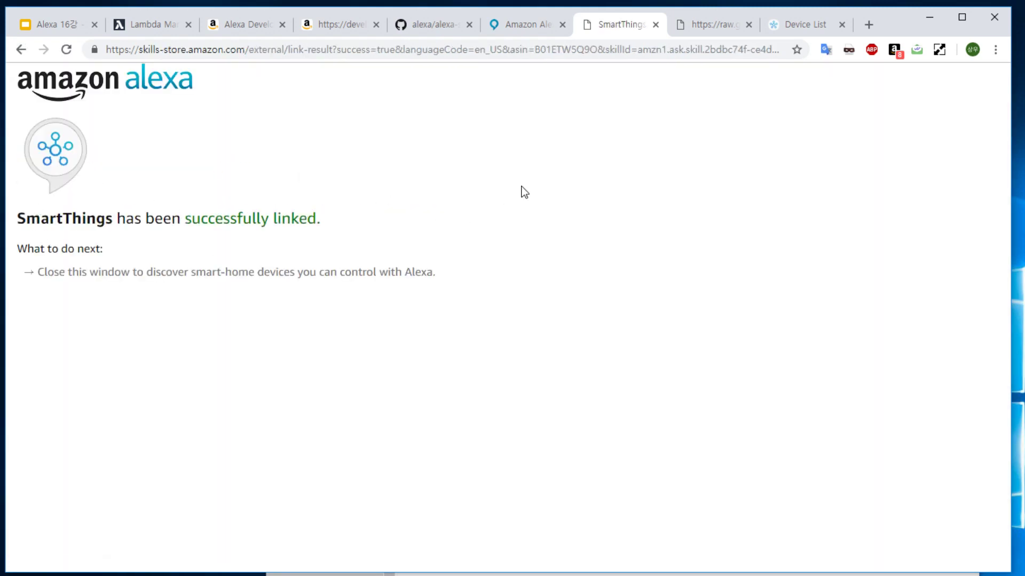
click(651, 26)
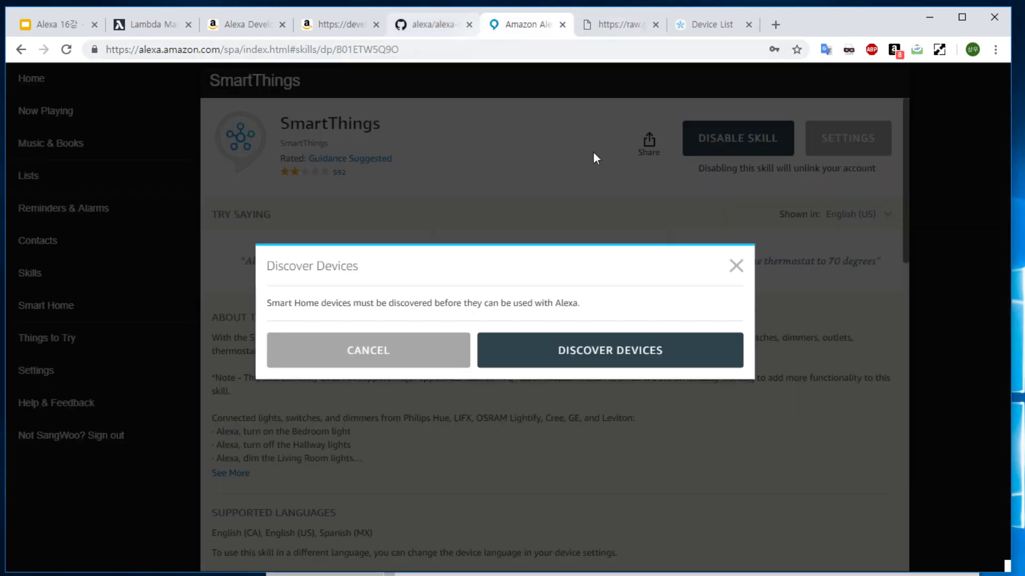
click(512, 354)
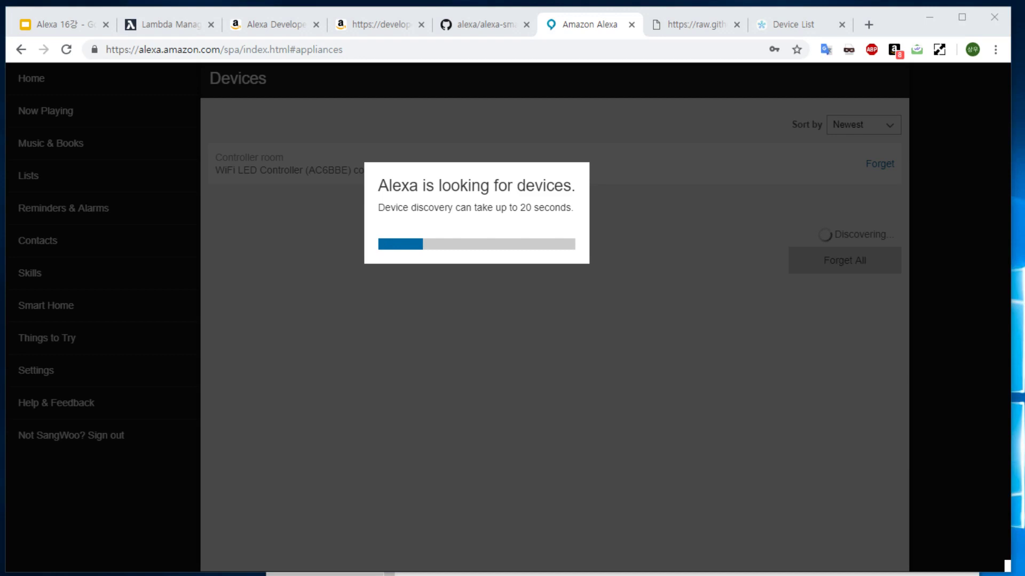
Step: Go to the Alexa developer console and open the test page of the alexaSmartHome skill
click(455, 26)
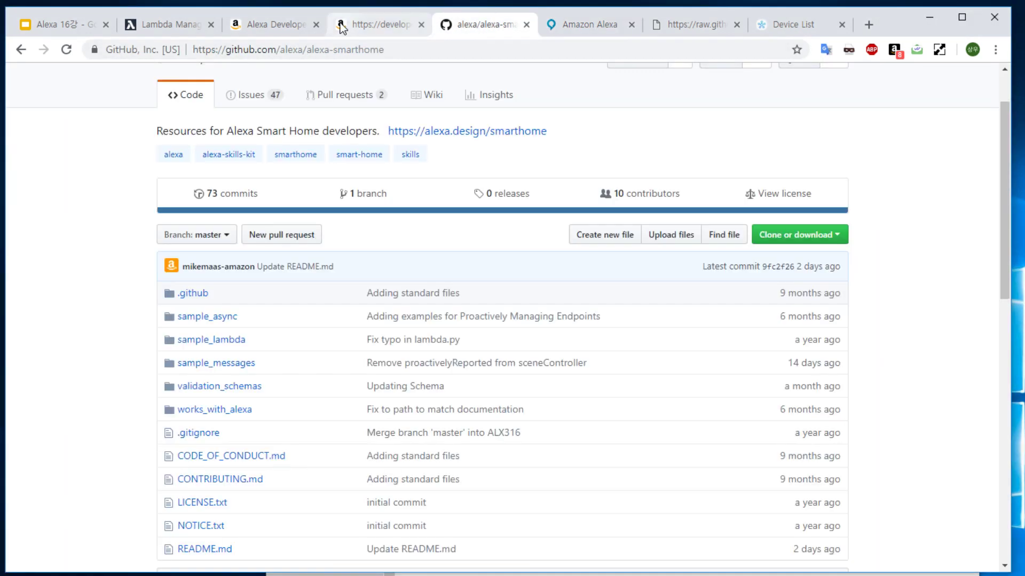
click(335, 32)
click(295, 32)
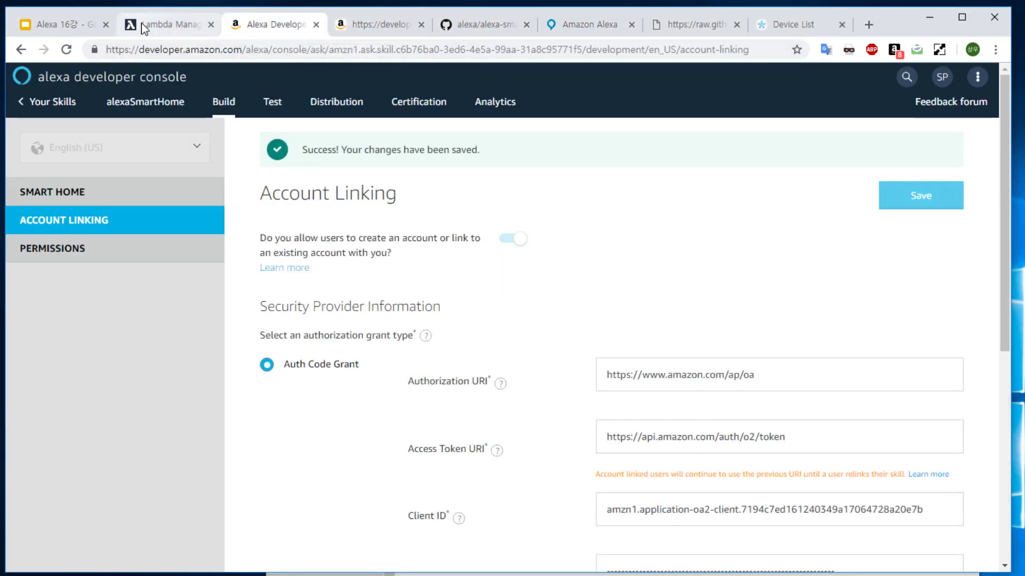
click(275, 102)
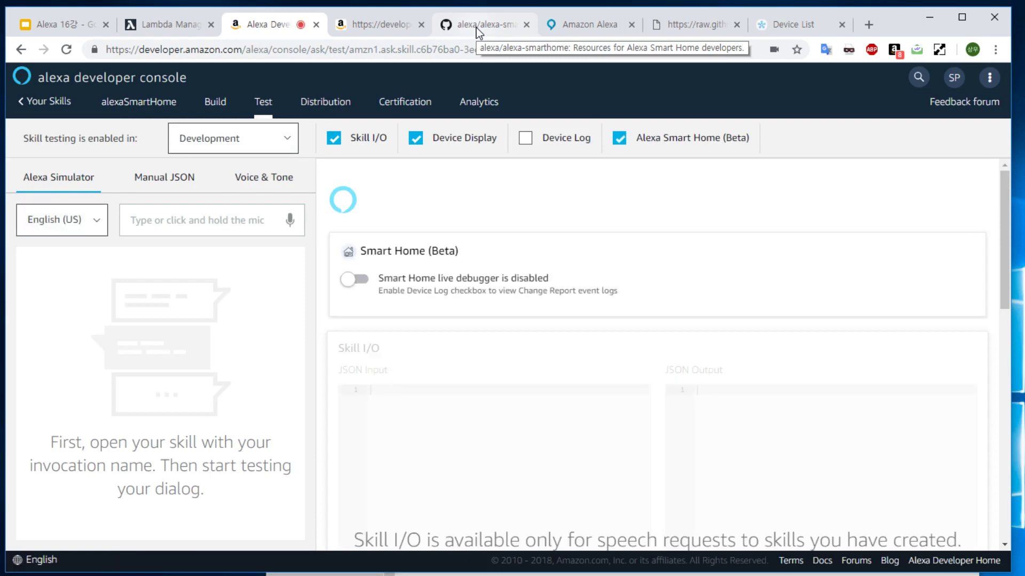
Step: Return to the Amazon Alexa web app and check its list of discovered devices
click(478, 31)
click(415, 30)
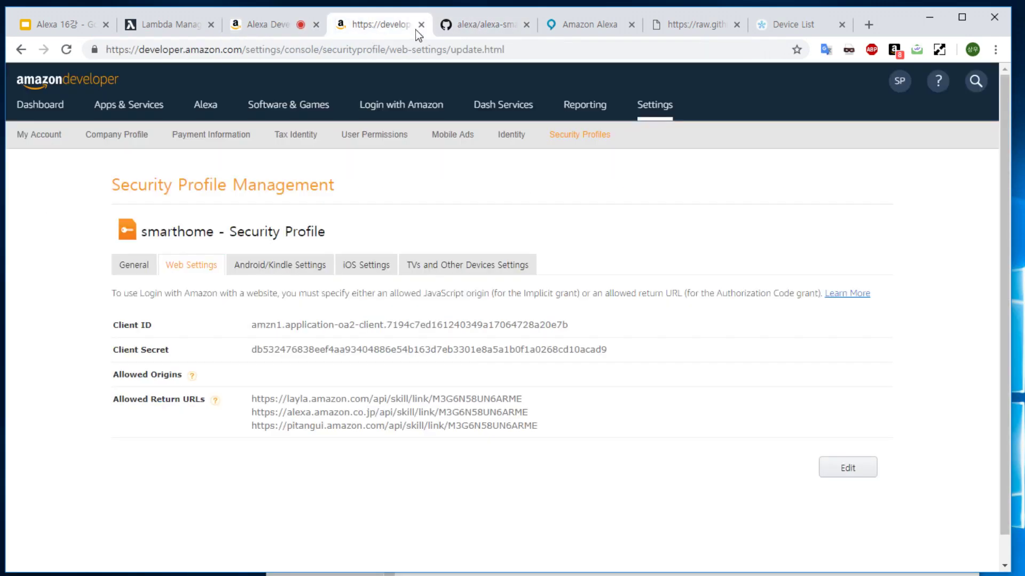
click(572, 33)
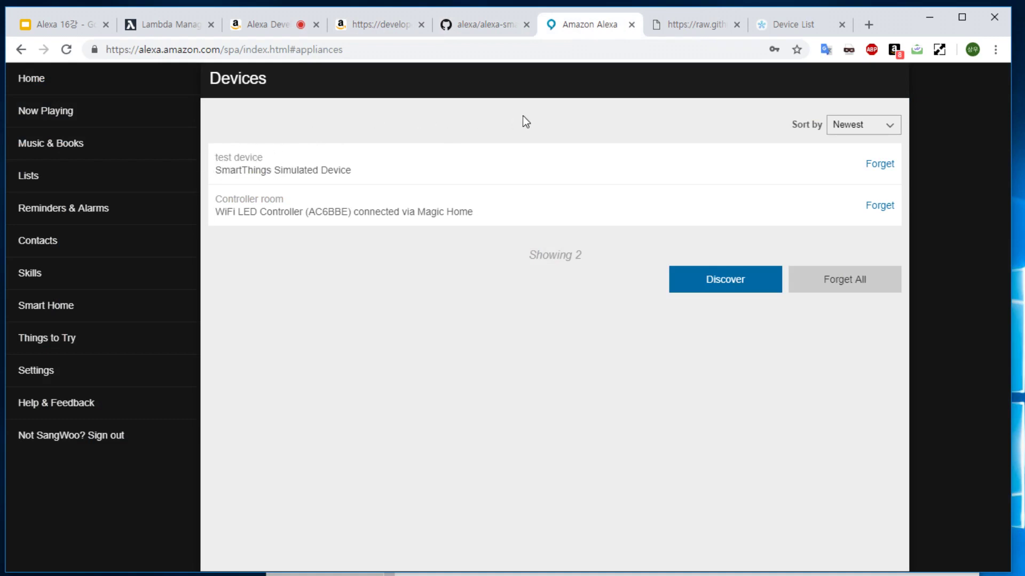
Step: Send the utterance "alexa turn on switch" to the Alexa simulator on the alexaSmartHome test page
click(245, 30)
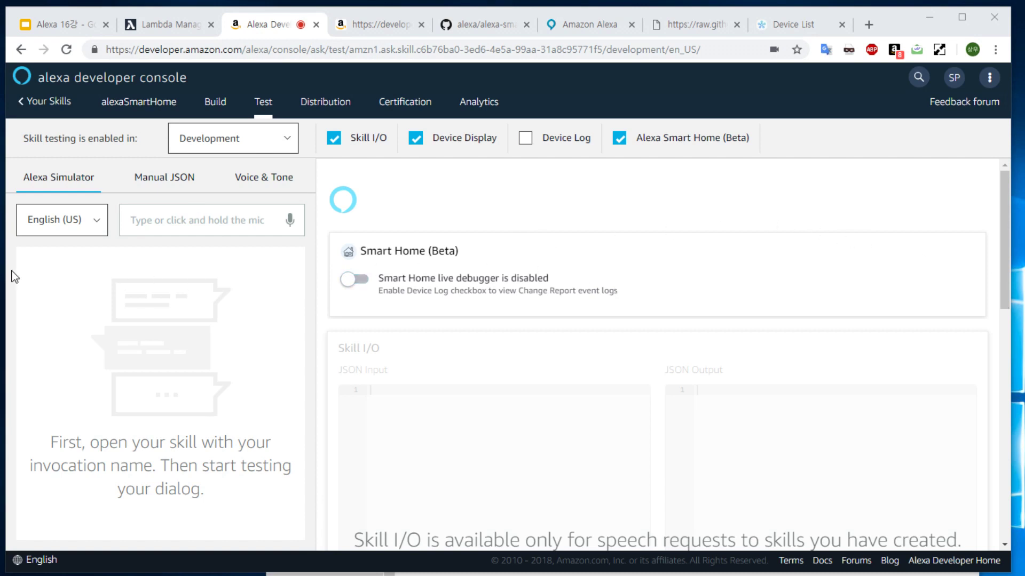
click(161, 224)
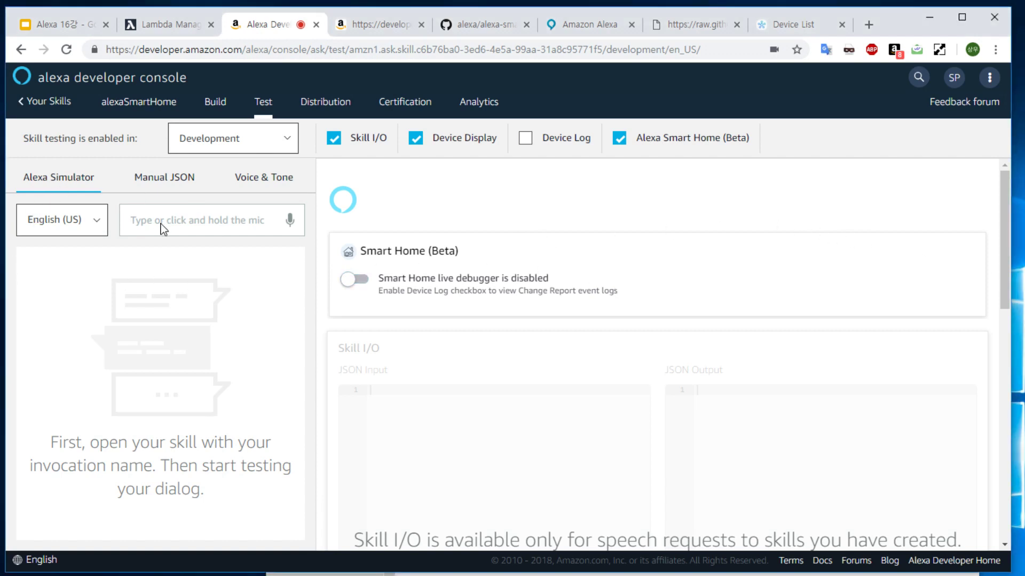
text(alexa turn on switch)
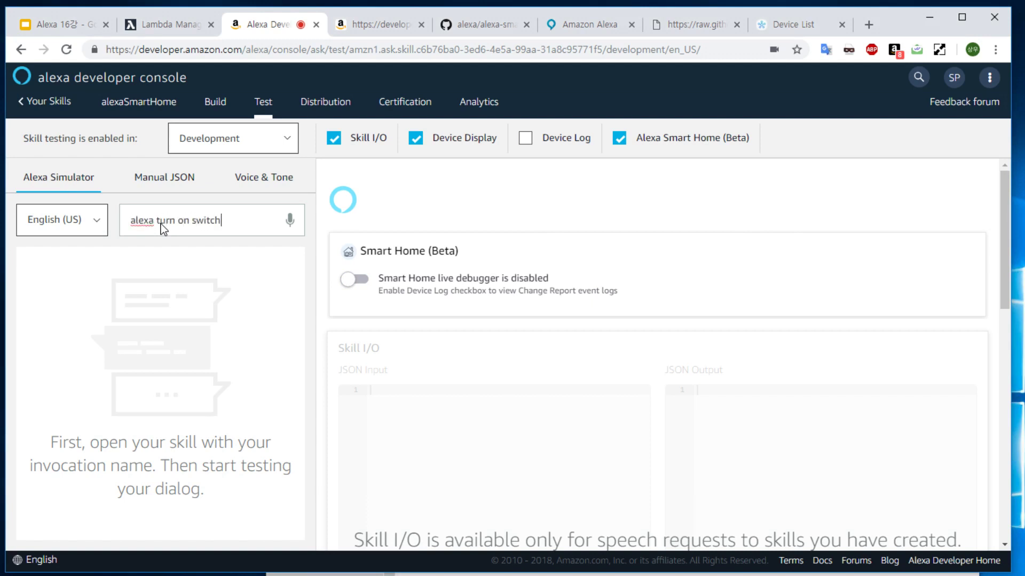
key(Return)
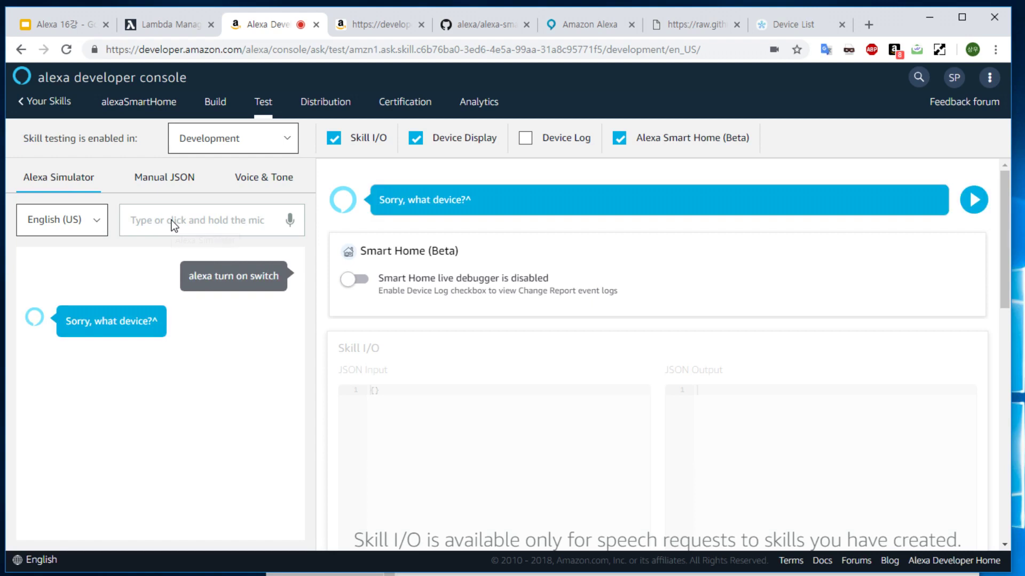
Step: Look up the SmartThings device's name in the Amazon Alexa device list and answer the simulator's device question with "test device"
click(355, 26)
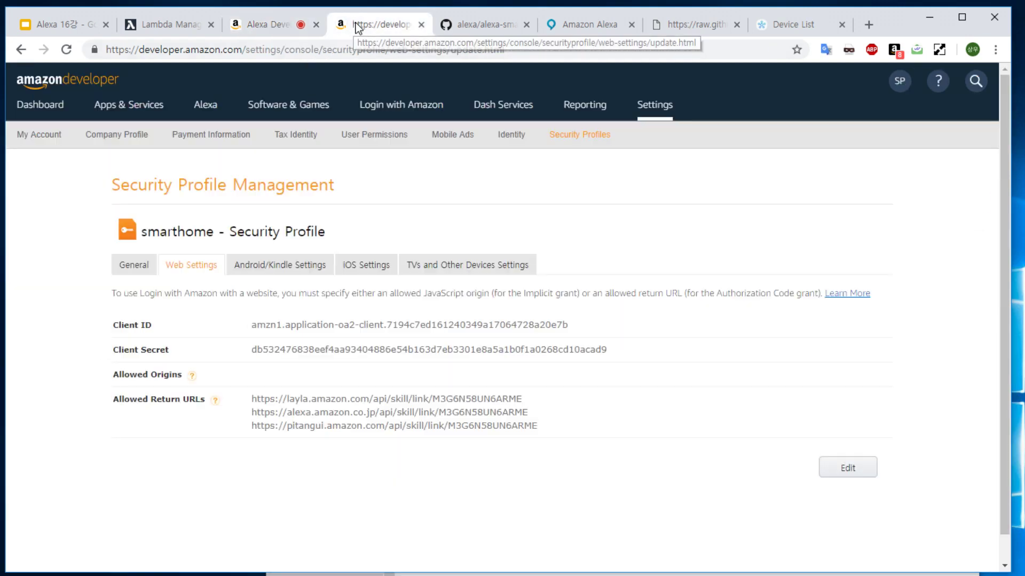
click(264, 24)
click(579, 30)
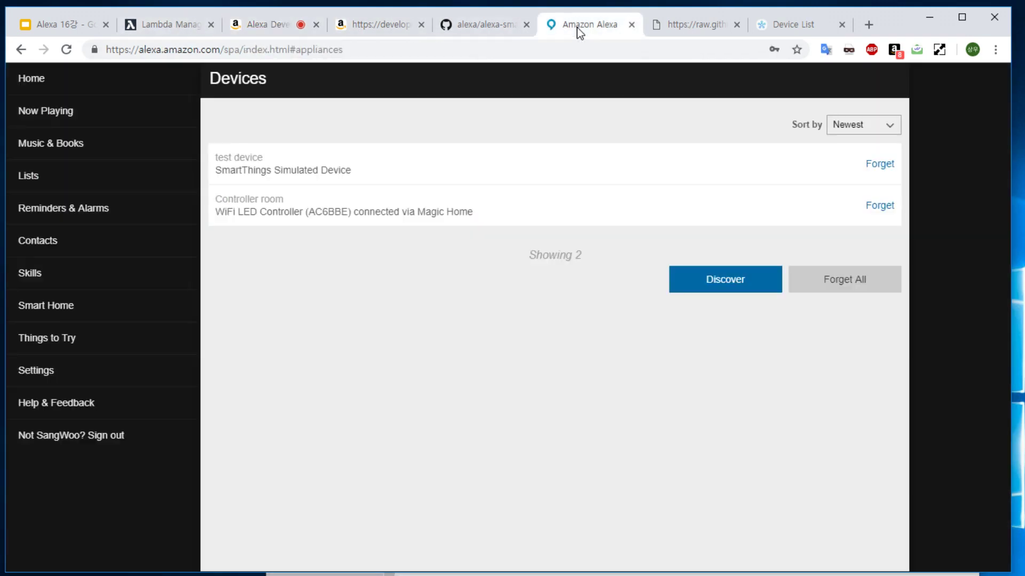
click(267, 27)
click(196, 222)
text(test device)
key(Return)
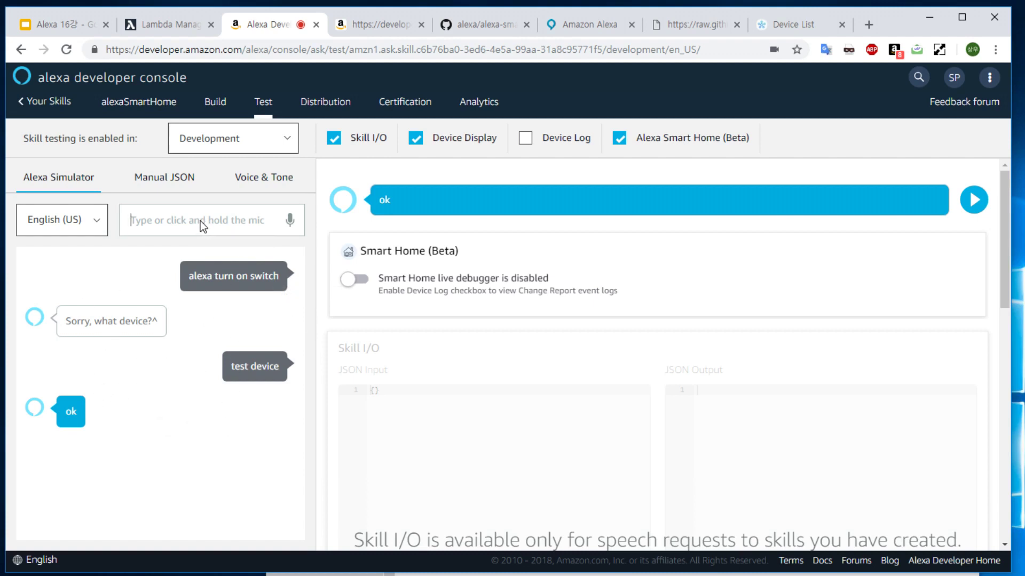
Step: Send "turn off test device switch" to the simulator, answer "yes" to its question, and check the SmartThings device list
text(turn )
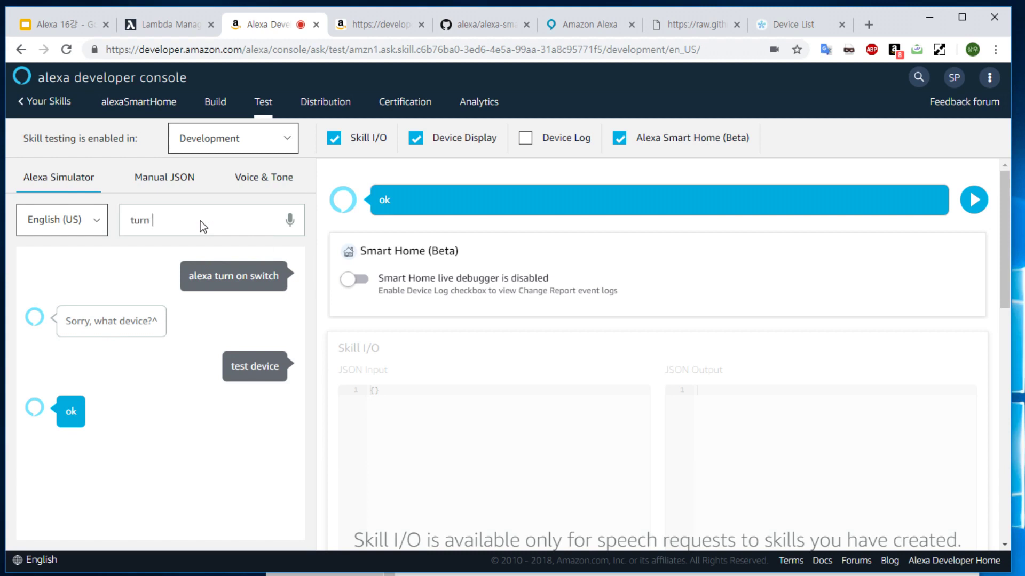
text(off test device switch)
key(Return)
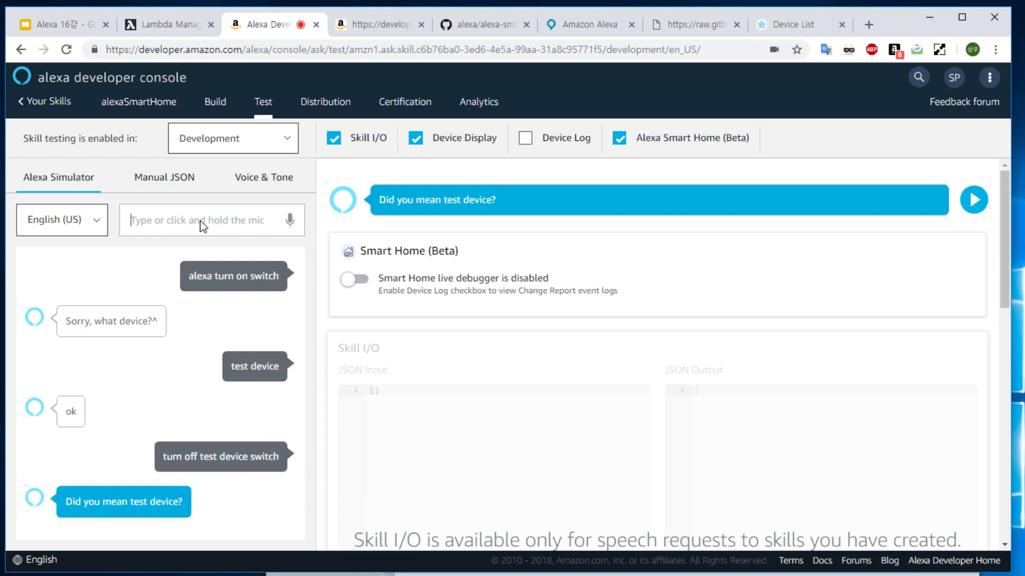
text(yes)
key(Return)
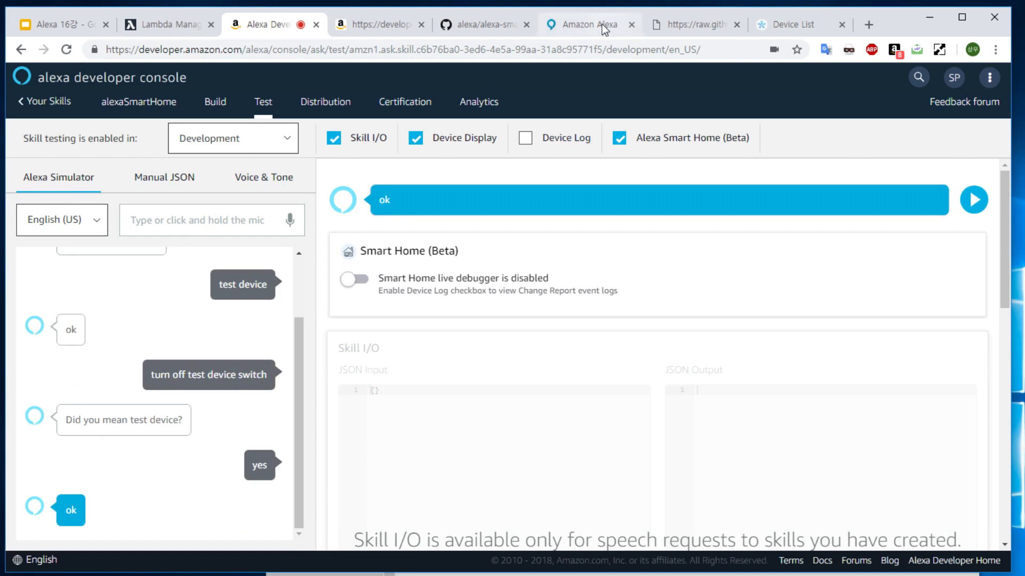
click(793, 27)
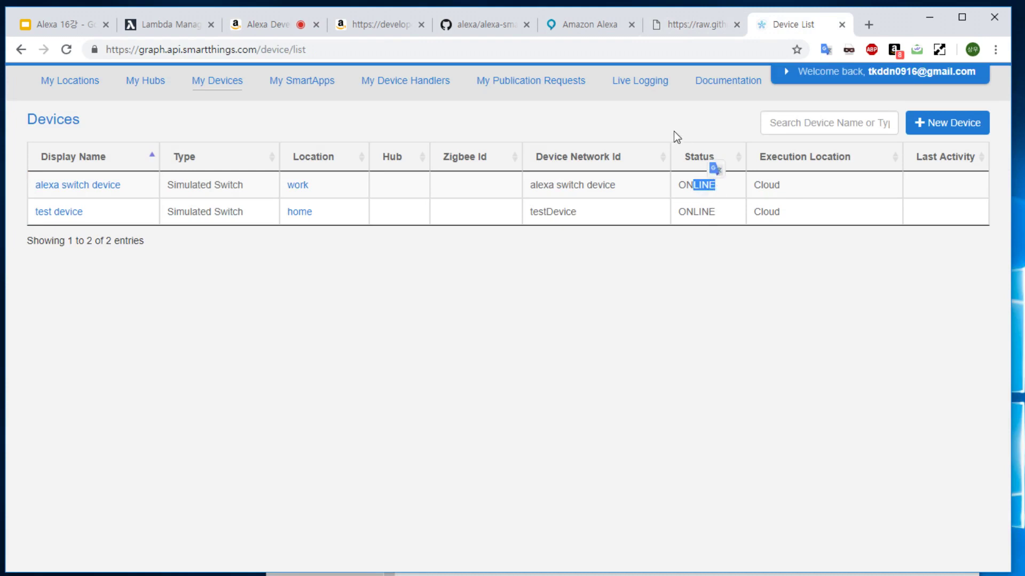
Step: Return to the Alexa simulator, send "turn on test device switch", and answer its question with "yes"
click(243, 24)
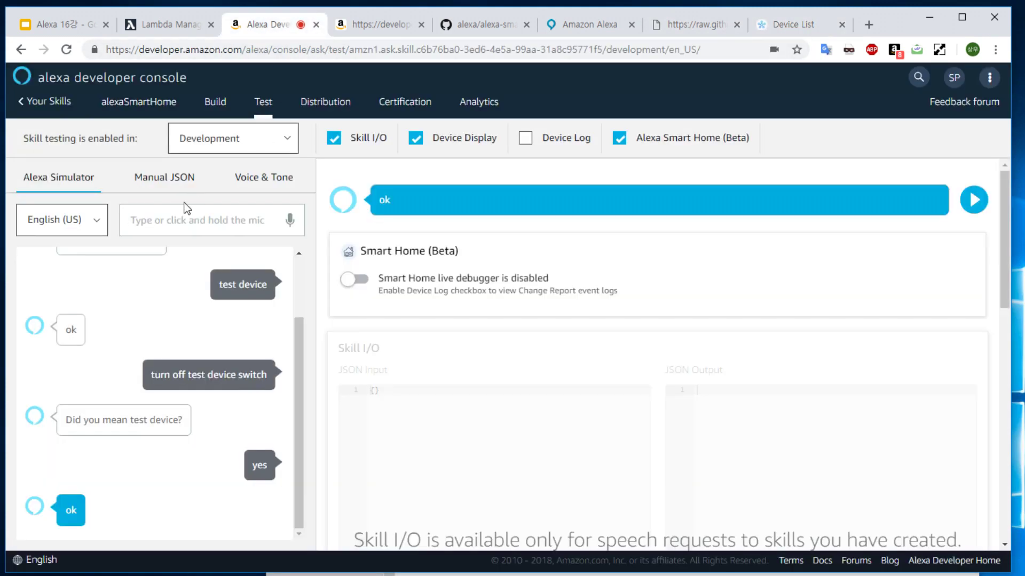
click(178, 220)
text(te)
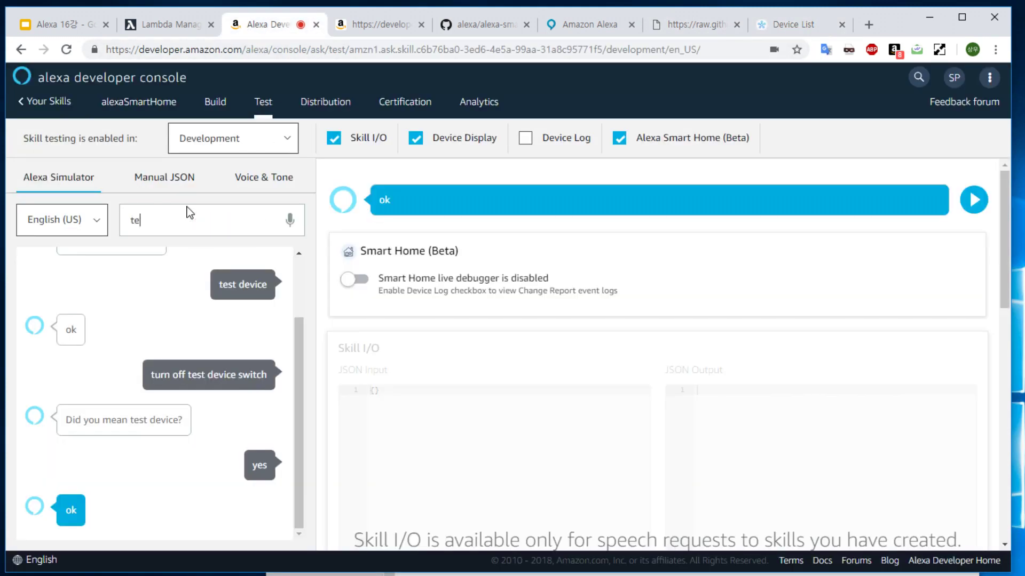
text(st on)
key(BackSpace)
key(BackSpace)
key(BackSpace)
key(BackSpace)
key(BackSpace)
key(BackSpace)
text(urn on test device switch)
key(Return)
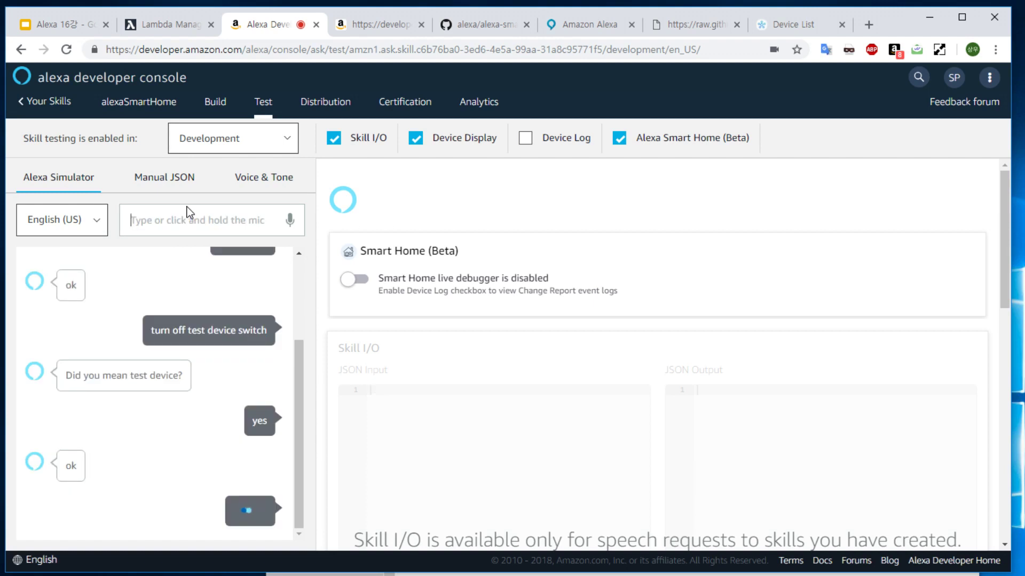
text(yes)
key(Return)
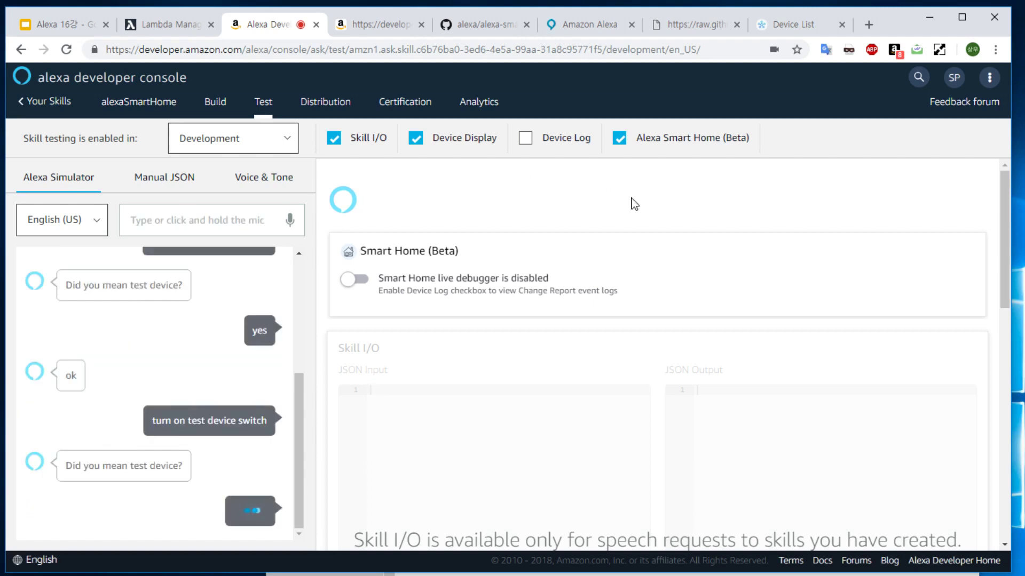
Step: Switch to the Amazon Alexa web app and review the SmartThings skill page among your own skills
click(603, 28)
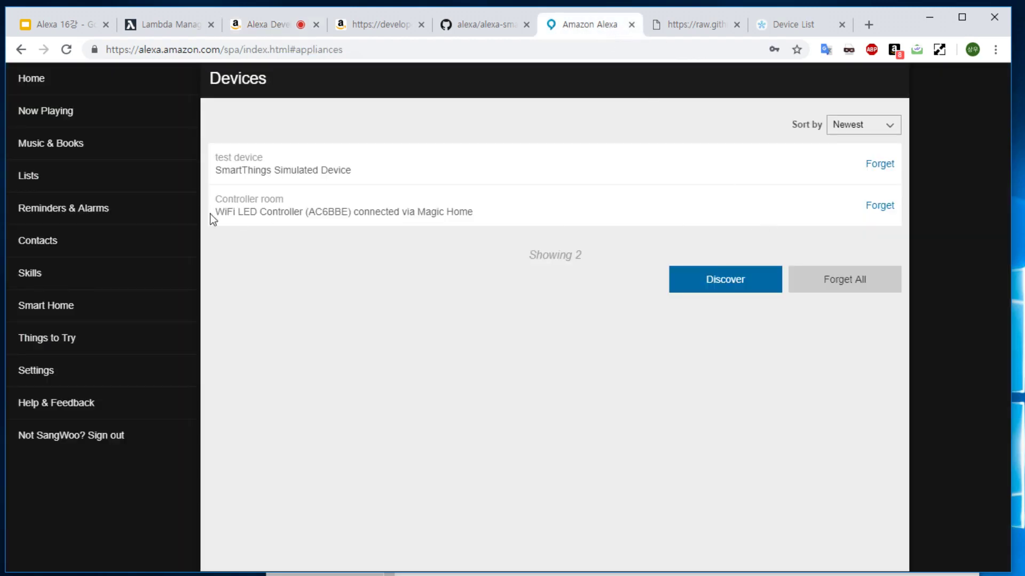
click(59, 280)
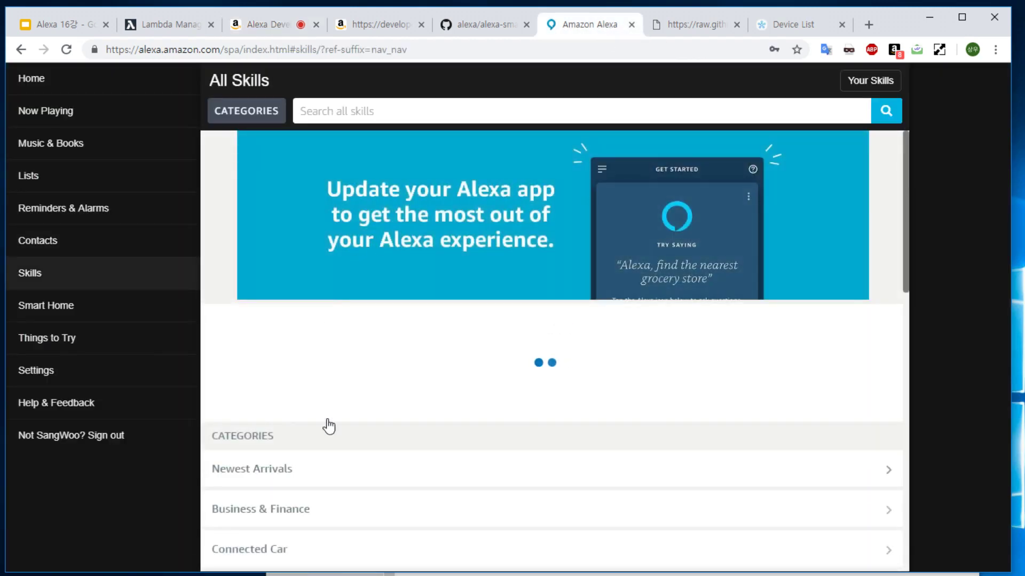
click(888, 91)
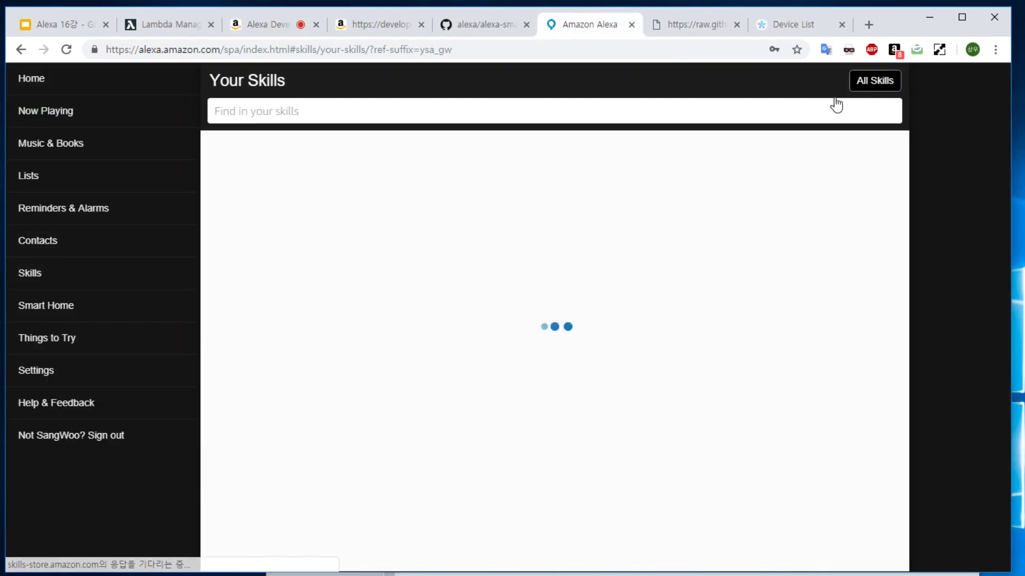
click(303, 293)
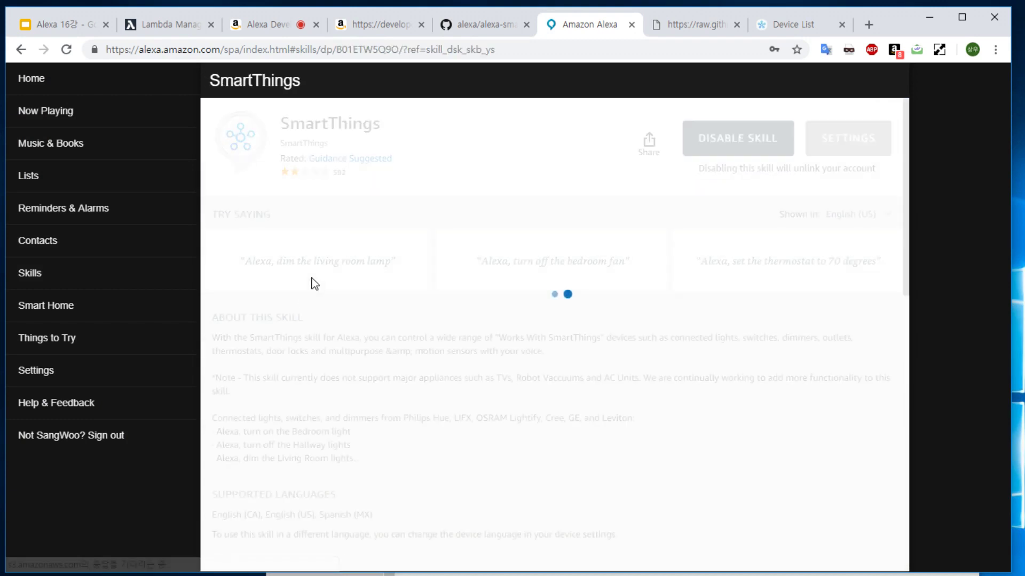
scroll(464, 308, down, 5)
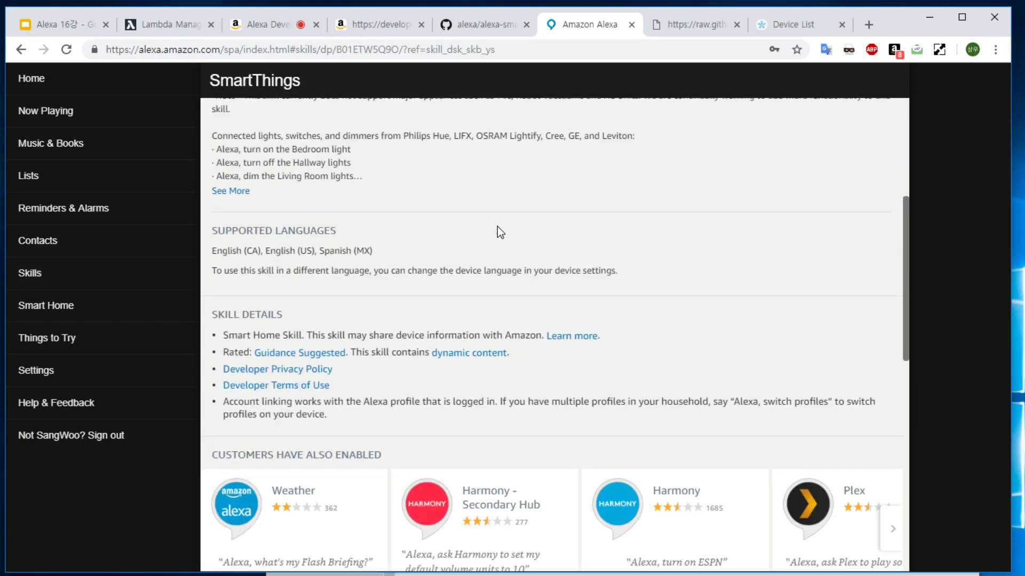
scroll(500, 232, up, 5)
Step: Go to the SmartThings device list and reload it to check the status of the devices
click(725, 32)
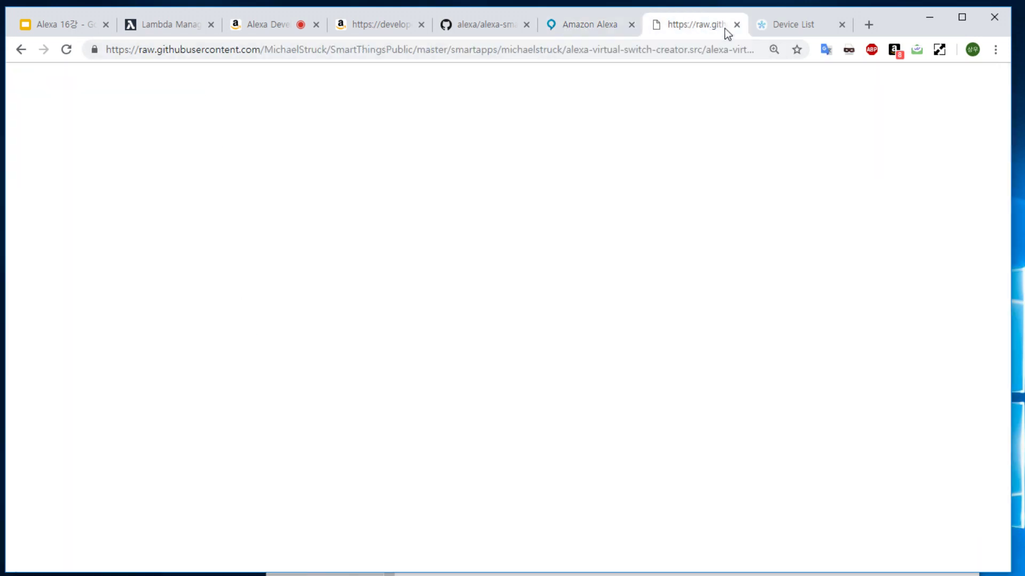
click(790, 24)
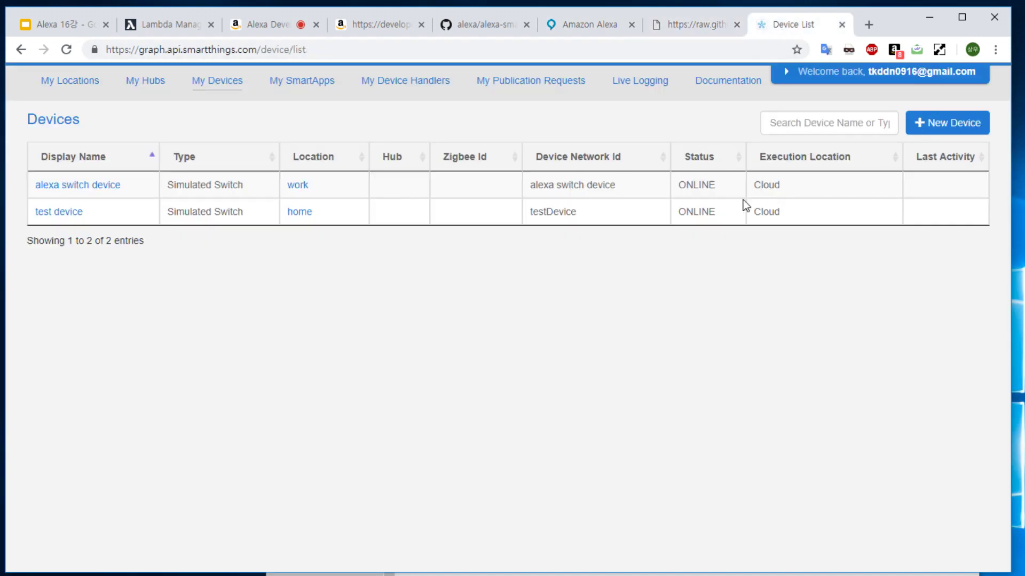
click(65, 50)
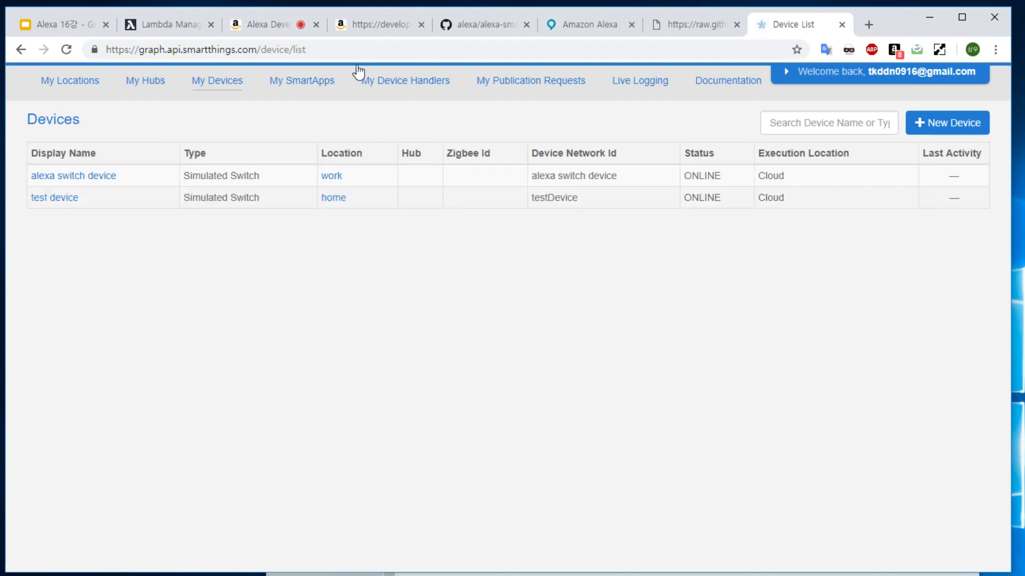
Step: Return to the Amazon Alexa web app and locate the "Controller room" device in its smart home device list
click(256, 31)
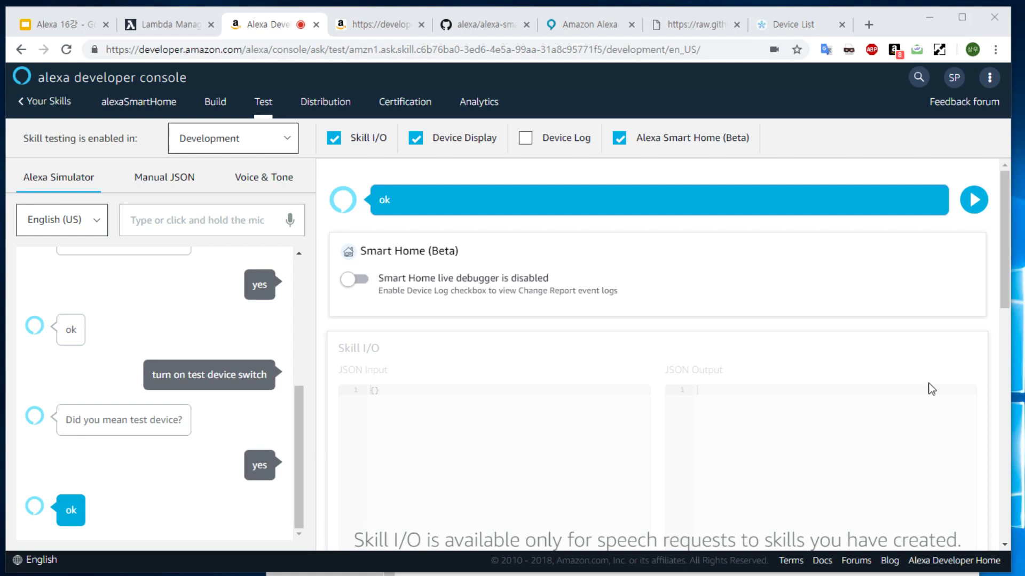
click(391, 24)
click(463, 27)
click(563, 30)
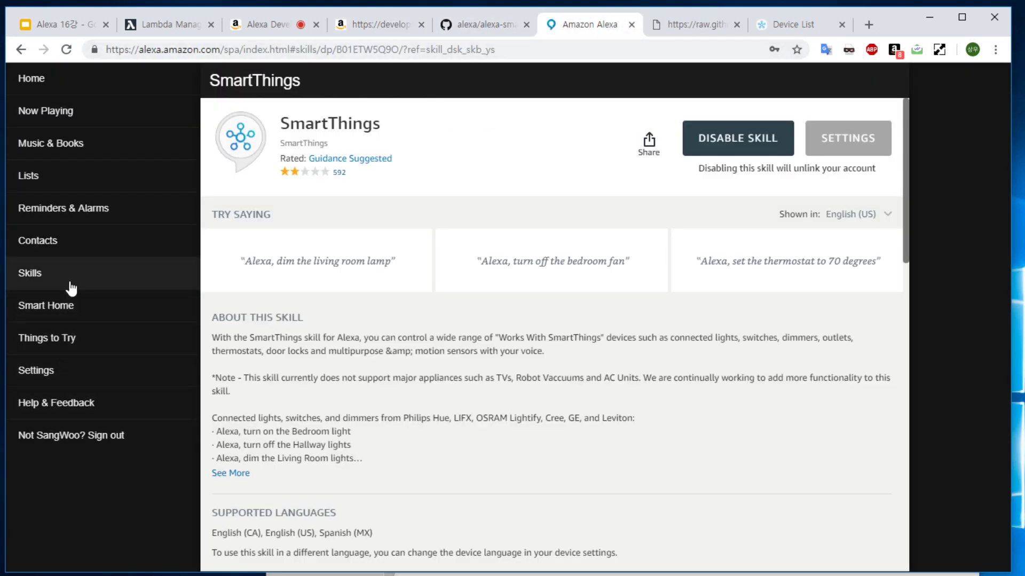
click(60, 306)
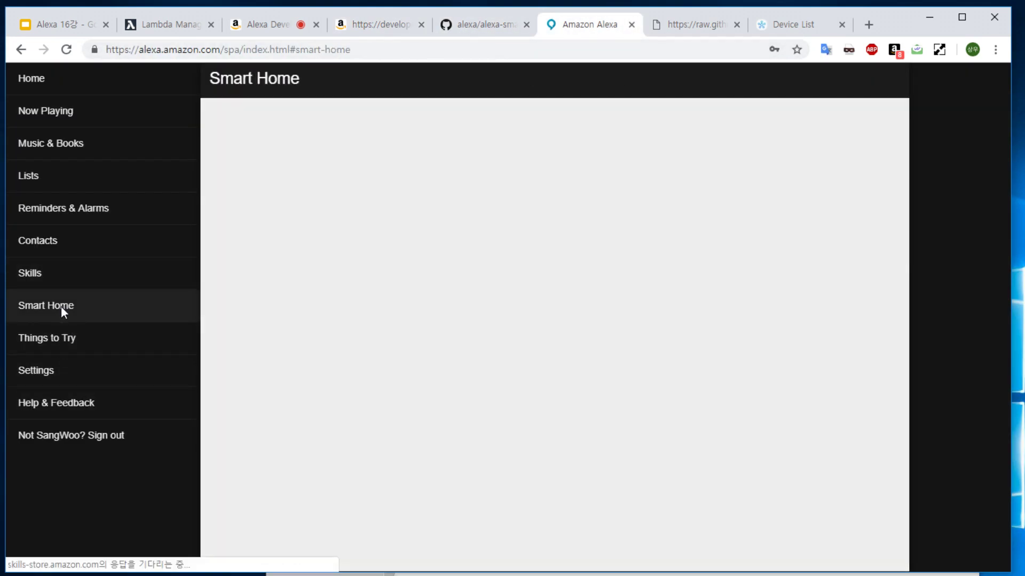
click(318, 195)
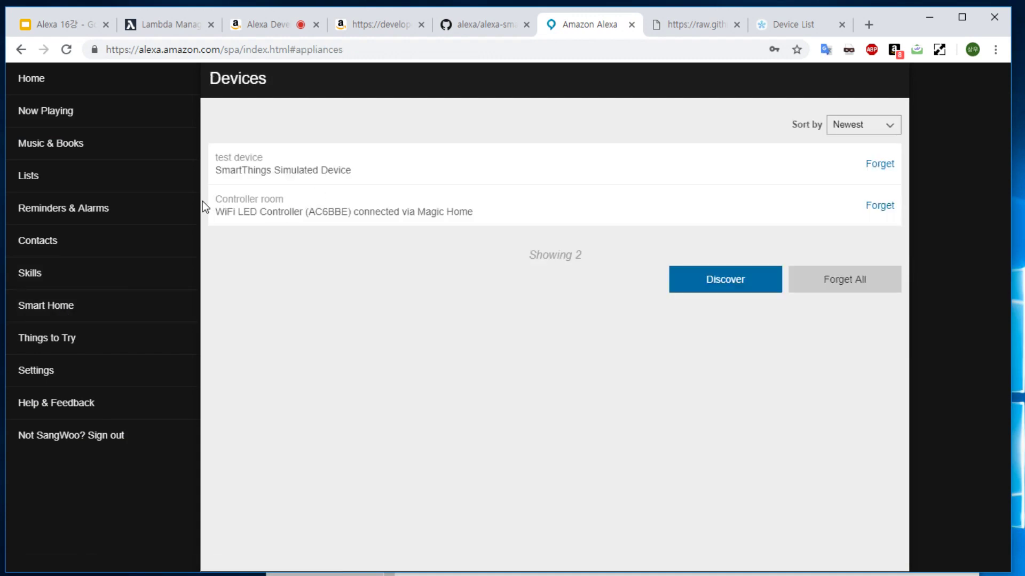
triple_click(283, 198)
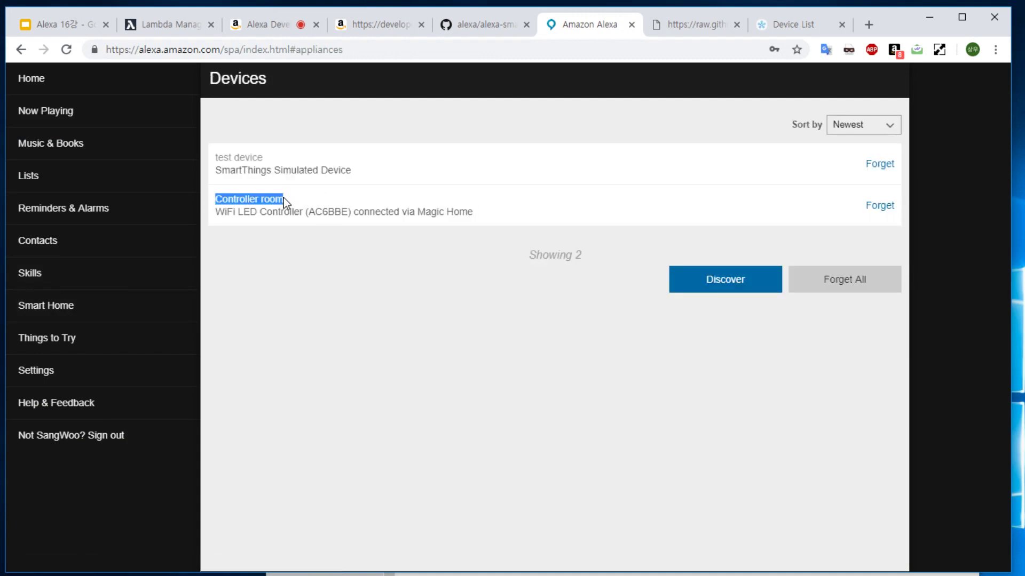
click(365, 309)
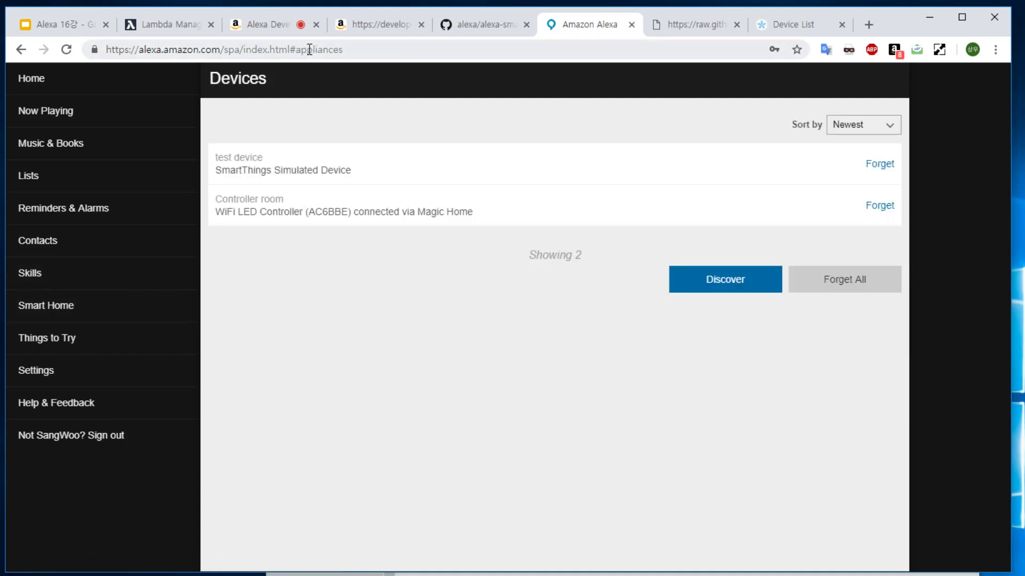
Step: Send "turn on Controller room" to the Alexa simulator, copying the device name from the Amazon Alexa device list
click(254, 31)
click(191, 223)
text(turn on)
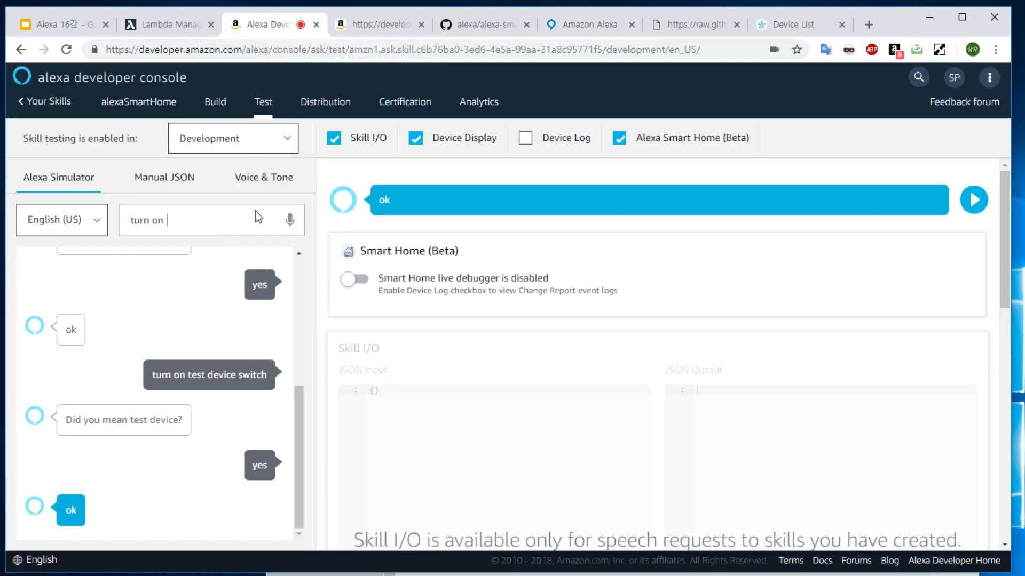
click(590, 33)
drag(255, 199, 281, 198)
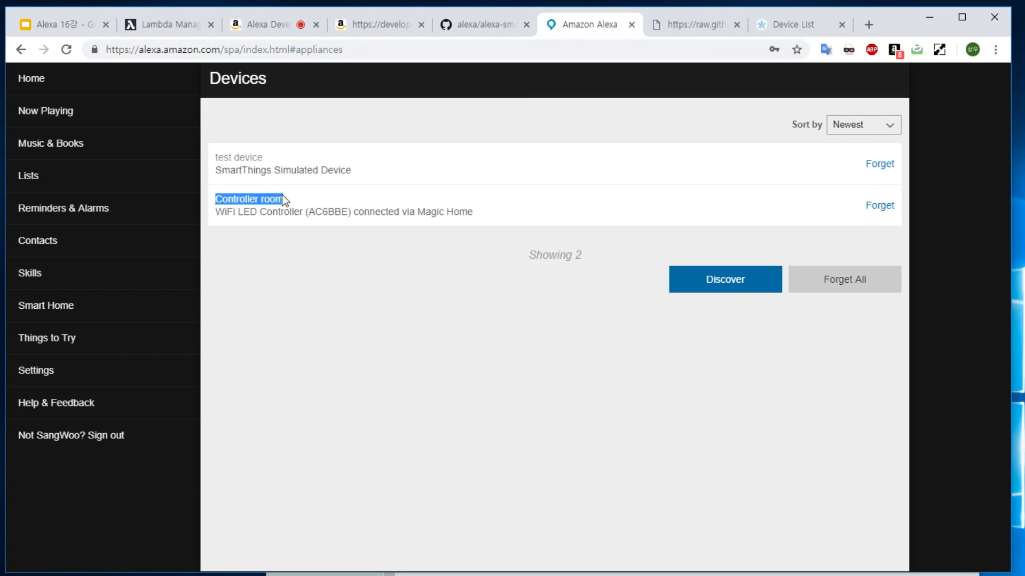
click(254, 24)
text(Controller room)
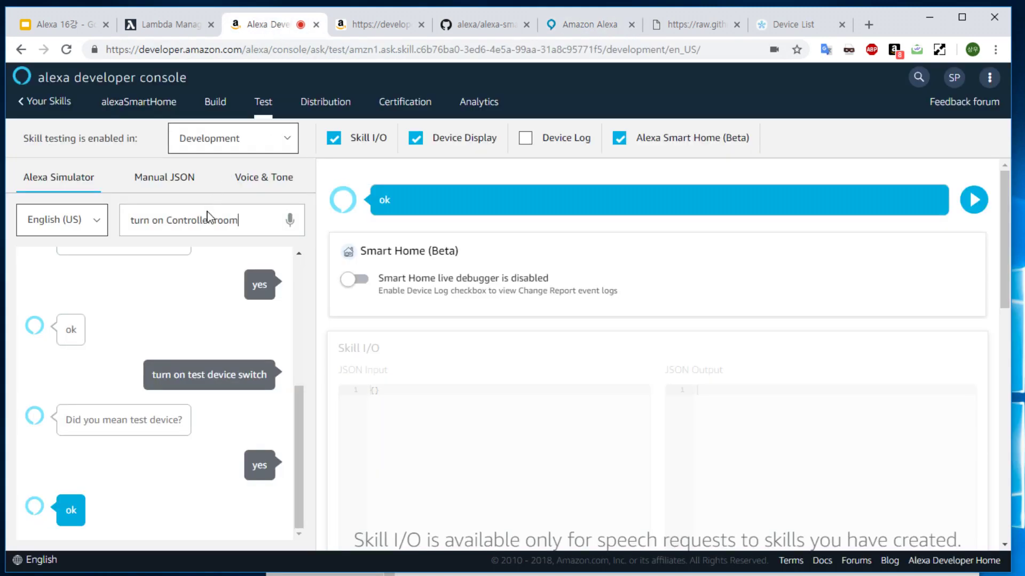
key(Return)
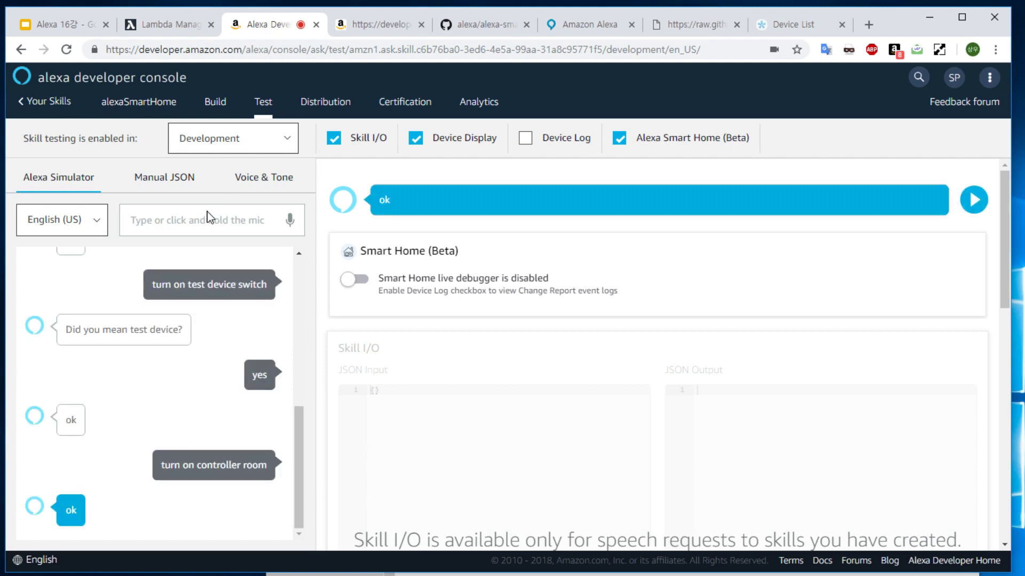
Step: Send the utterance "turn off controller room" to the Alexa simulator
text(turn)
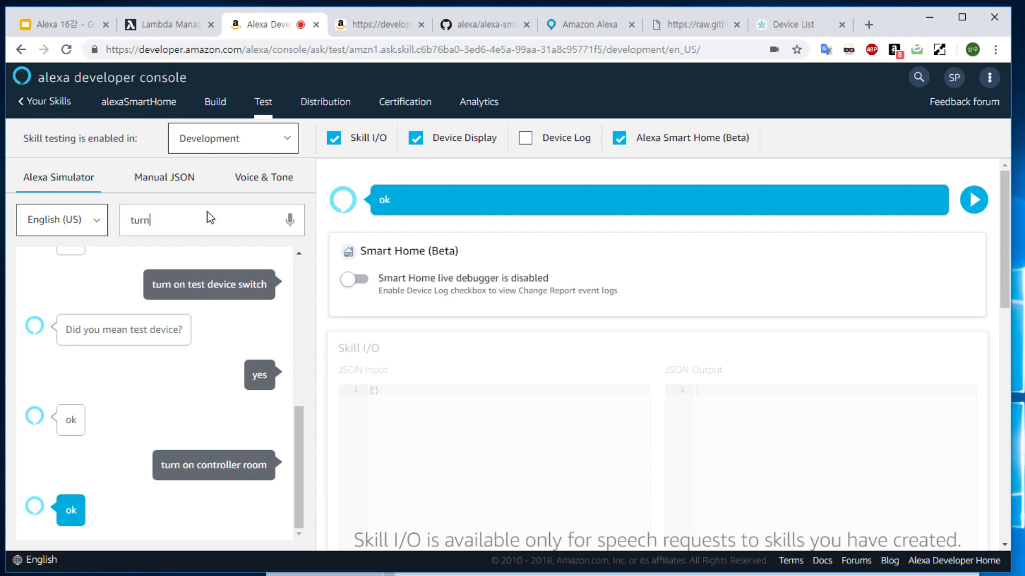
text( off controller room)
key(Return)
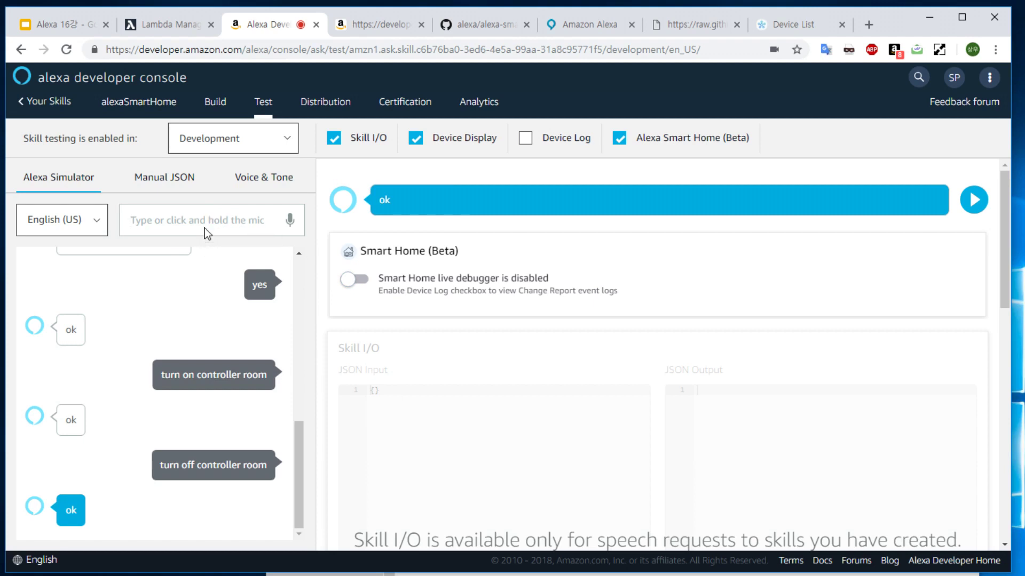
Step: Send the utterance "turn on 50% controller room" to the simulator and answer its question with "yes"
text(t)
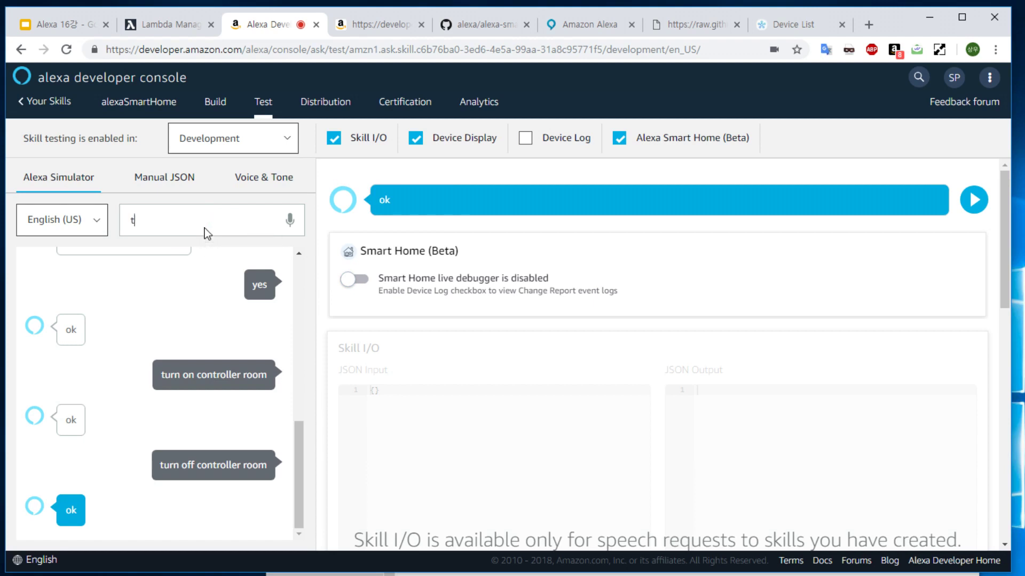
text(urn on 50% controller room)
key(Return)
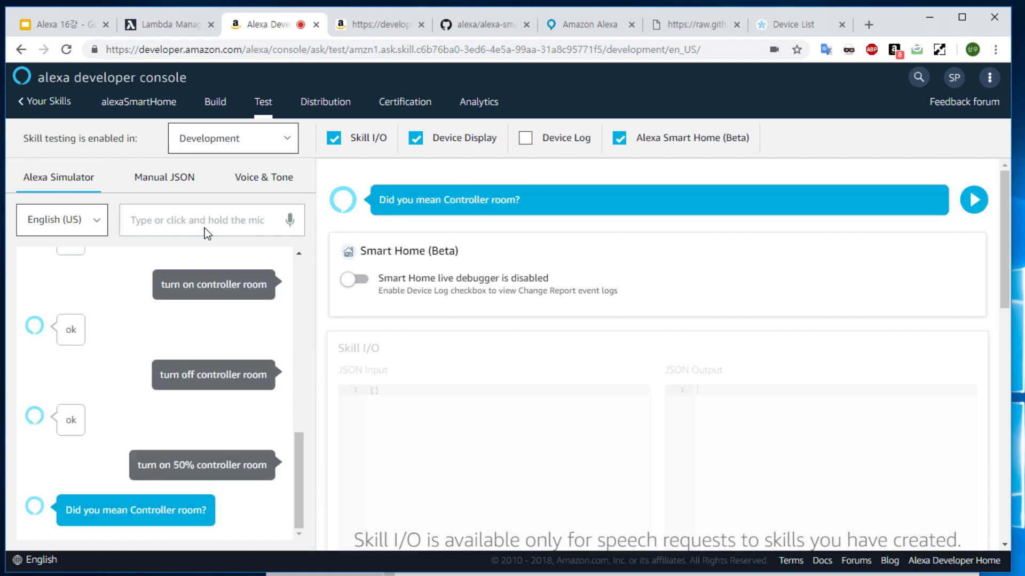
text(yes)
key(Return)
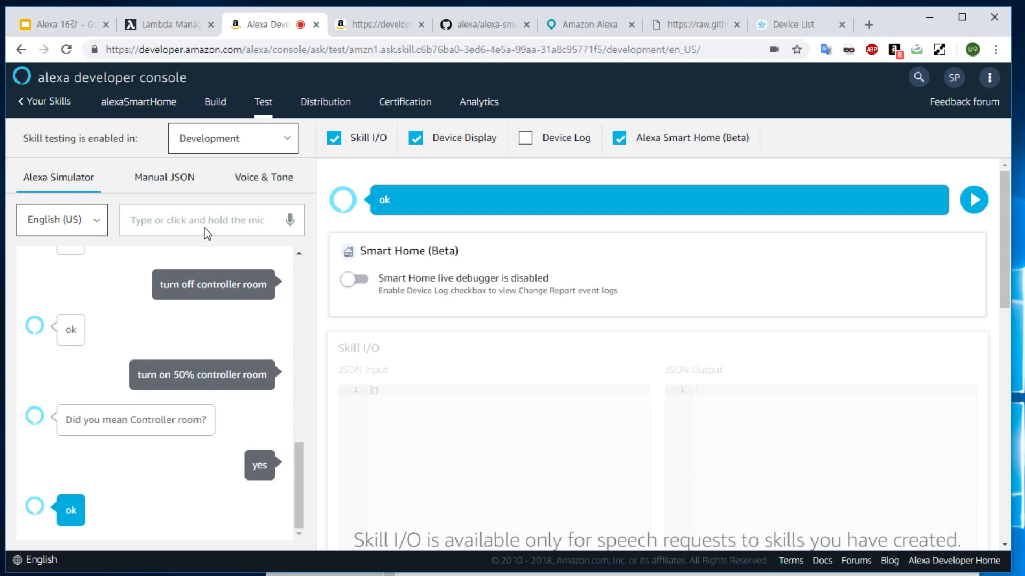
Step: Send the utterance "change color to red controller room" to the Alexa simulator
text(change color)
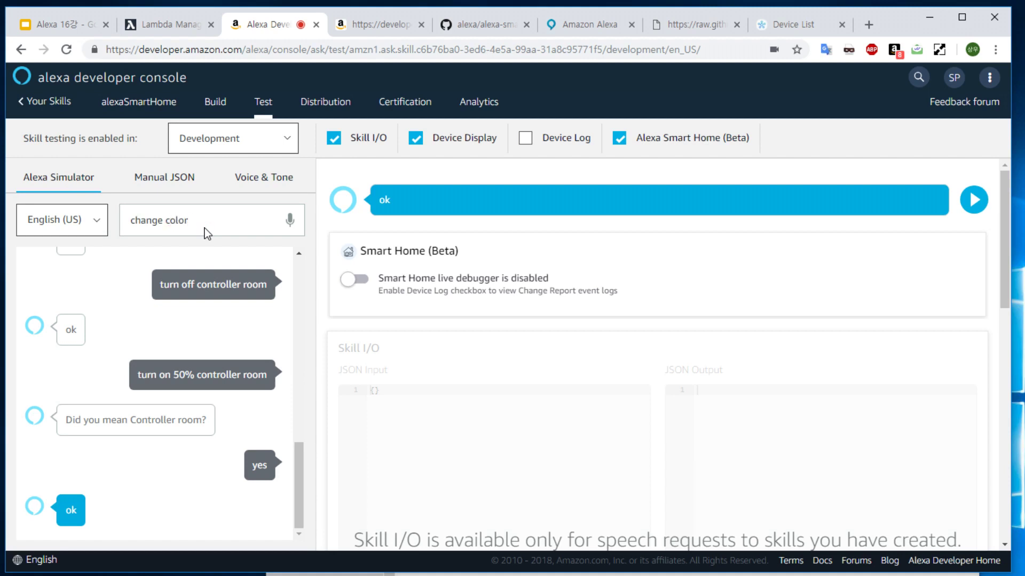
text(to red controller room)
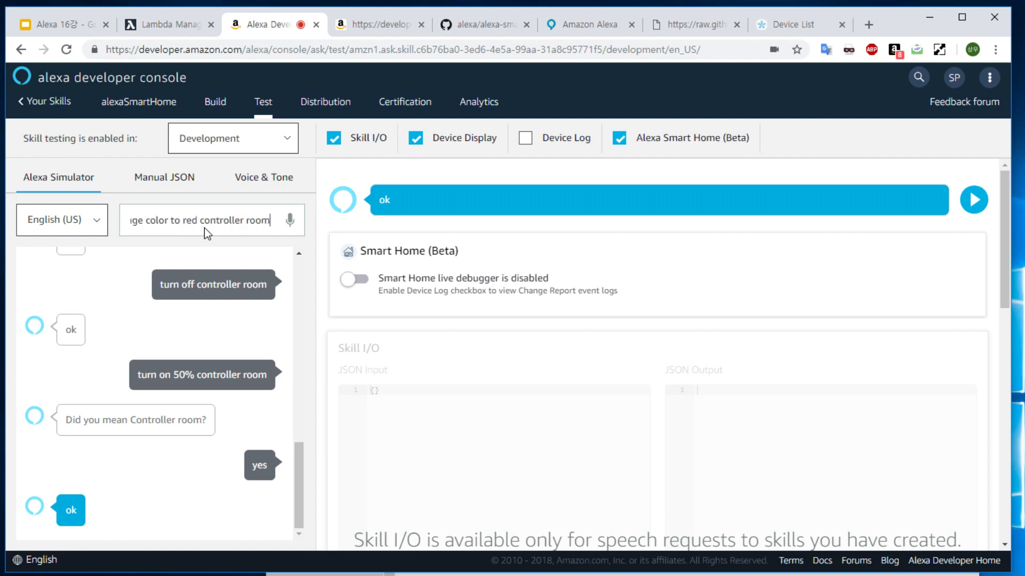
key(Return)
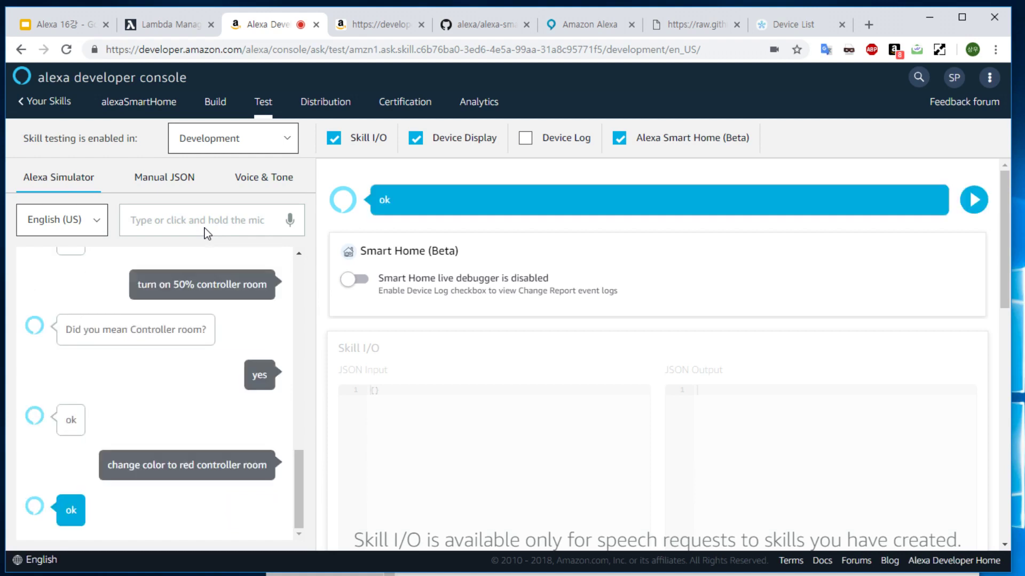